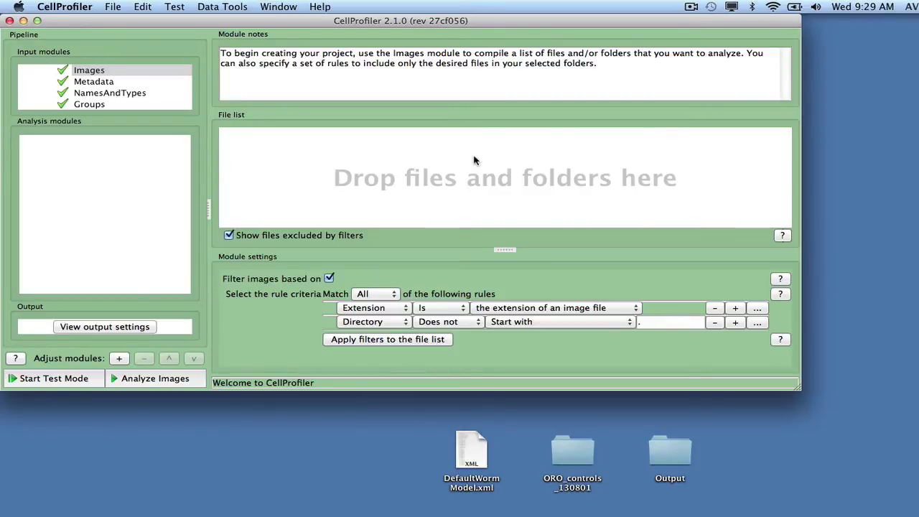
Step: Add the ORO_controls_130801 image folder to the file list and open the Metadata module settings
{"action": "left_click_drag", "start_coordinate": [574, 452], "coordinate": [373, 146]}
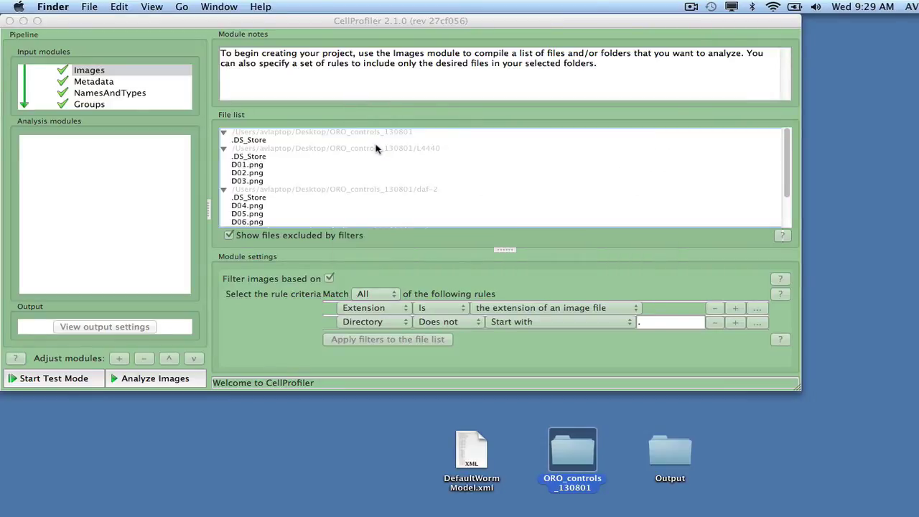
{"action": "left_click", "coordinate": [99, 83]}
{"action": "left_click", "coordinate": [98, 83]}
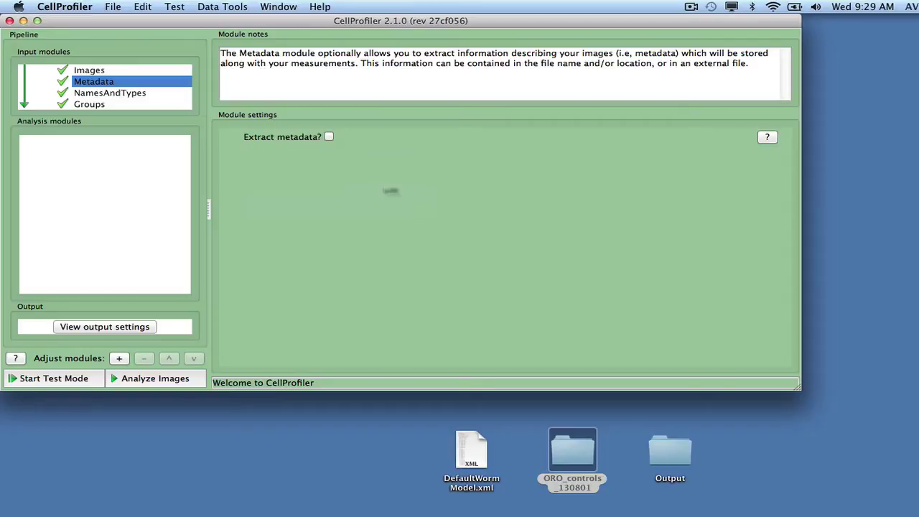
Step: Enable metadata extraction using the 'Extract from file/folder names' method
{"action": "left_click", "coordinate": [329, 137]}
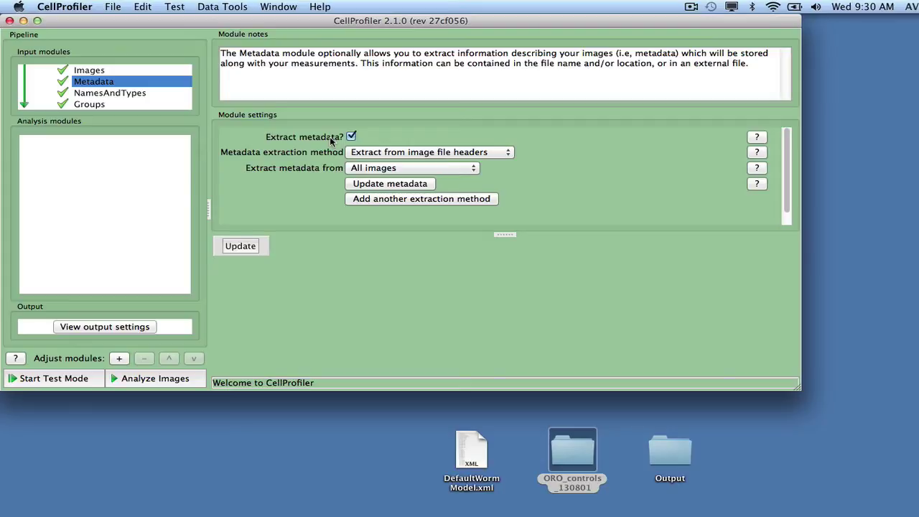
{"action": "left_click", "coordinate": [436, 154]}
{"action": "left_click", "coordinate": [431, 163]}
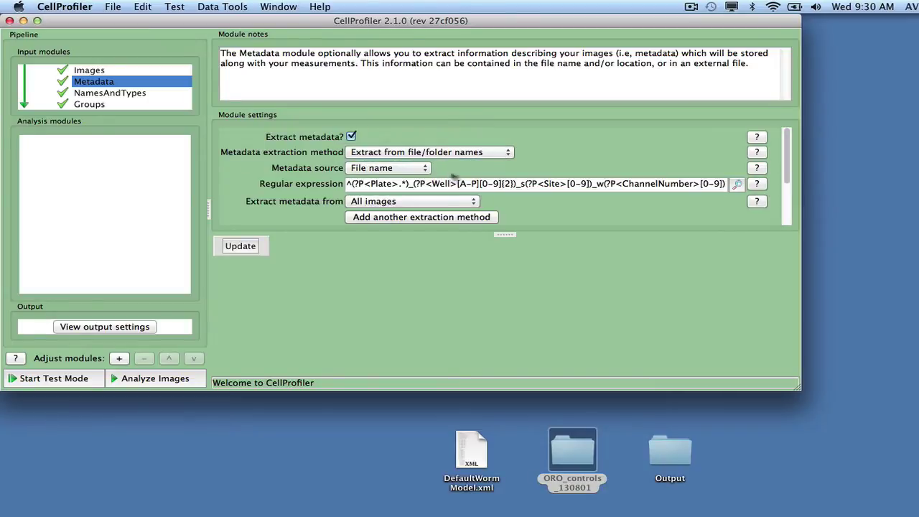
Step: Set the file-name regular expression to (?P<Well>[A-P][0-9]{2}).png
{"action": "left_click", "coordinate": [738, 183]}
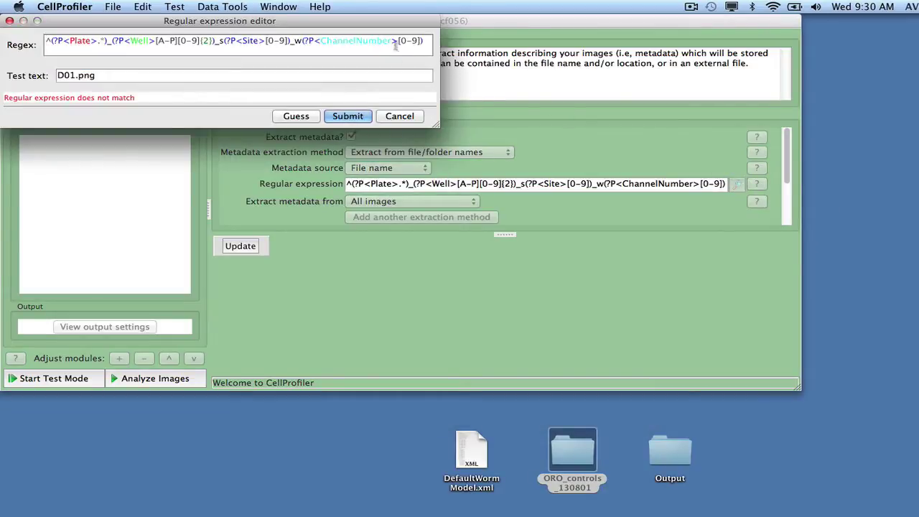
{"action": "left_click_drag", "start_coordinate": [425, 42], "coordinate": [44, 33]}
{"action": "type", "text": "(?"}
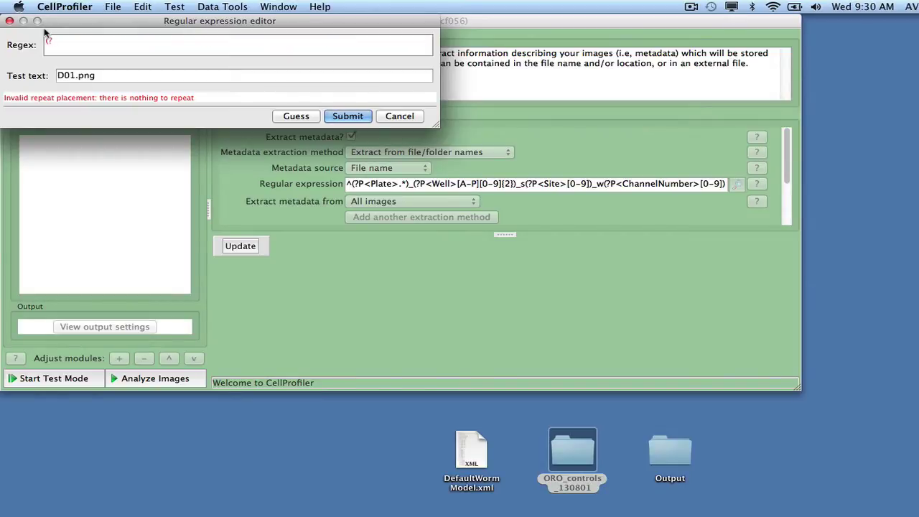
{"action": "type", "text": "P<Well"}
{"action": "key", "text": "BackSpace"}
{"action": "key", "text": "BackSpace"}
{"action": "key", "text": "BackSpace"}
{"action": "key", "text": "BackSpace"}
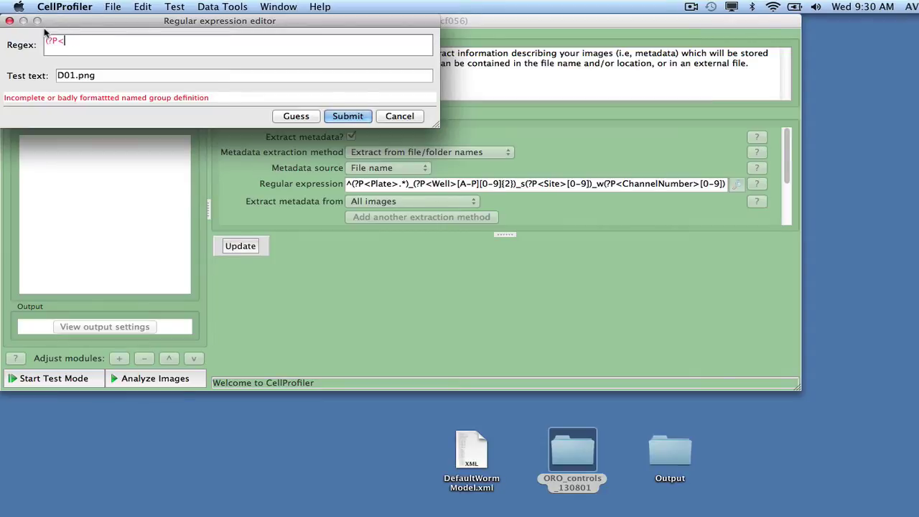
{"action": "type", "text": "Well>[A-P][0"}
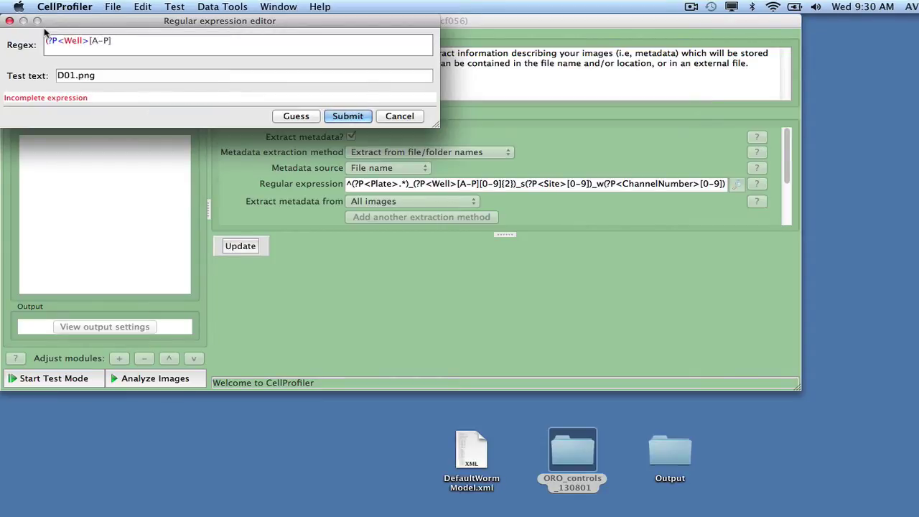
{"action": "type", "text": "-9]{2}).png"}
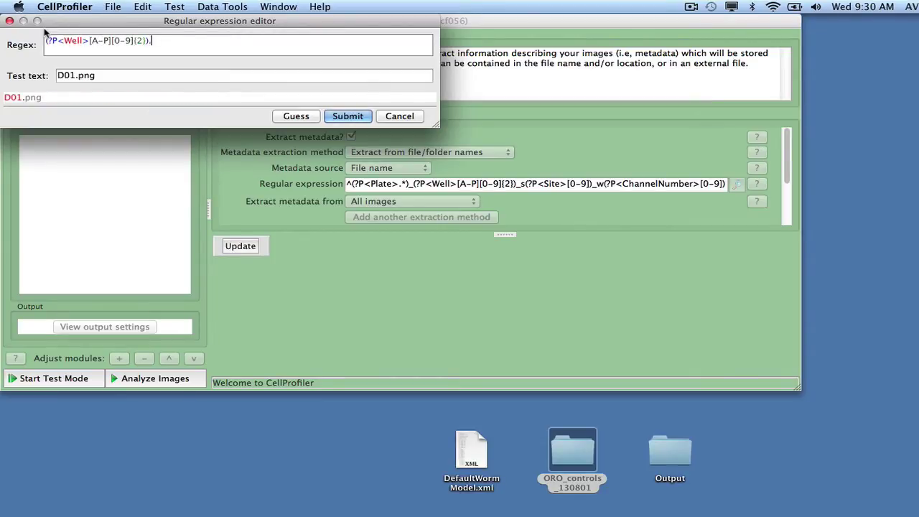
{"action": "left_click", "coordinate": [345, 117]}
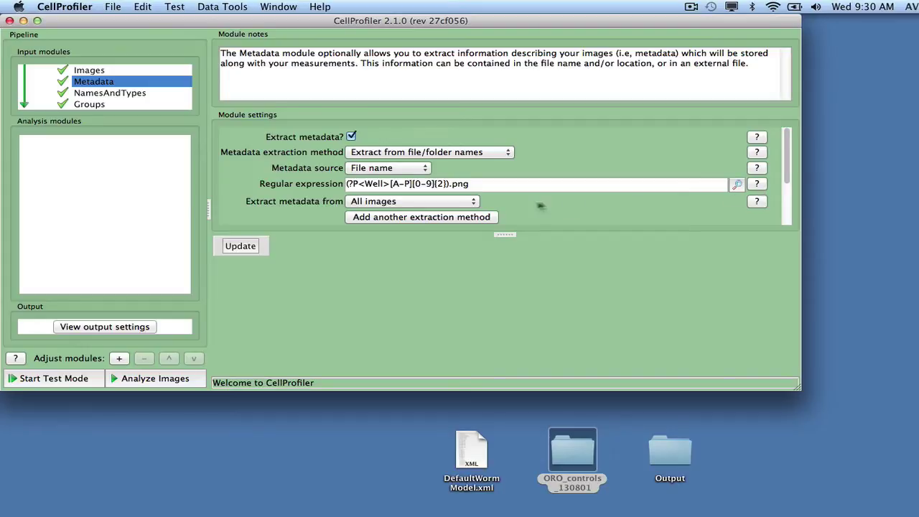
Step: Add a second extraction method that reads metadata from folder names
{"action": "left_click", "coordinate": [491, 217]}
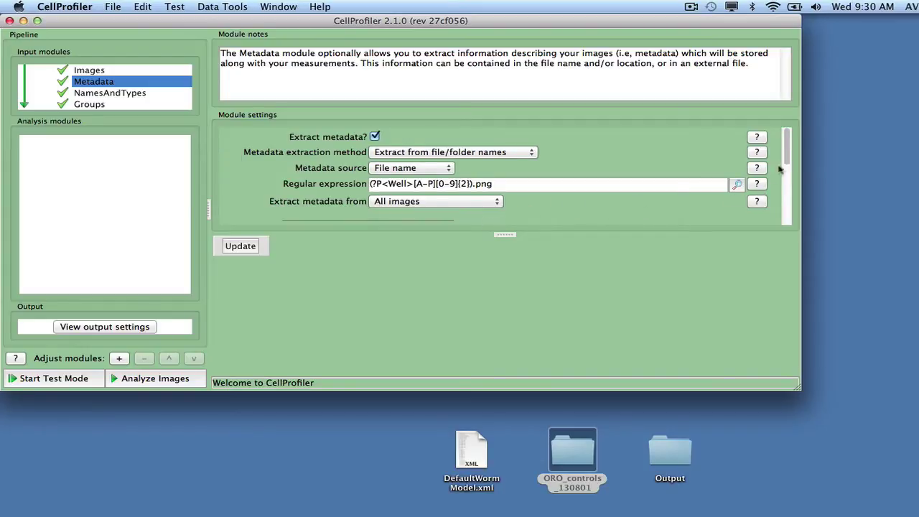
{"action": "left_click_drag", "start_coordinate": [787, 167], "coordinate": [794, 189]}
{"action": "scroll", "coordinate": [794, 189], "scroll_direction": "down", "scroll_amount": 2}
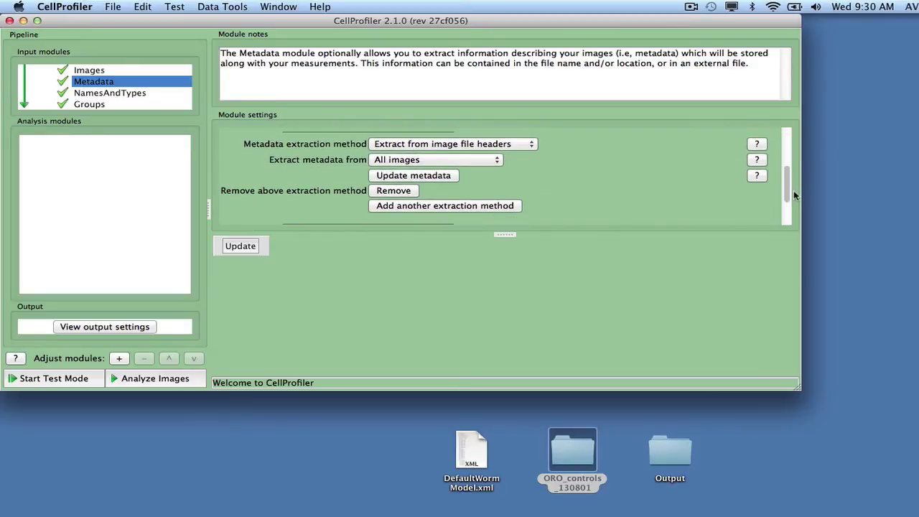
{"action": "left_click", "coordinate": [454, 147]}
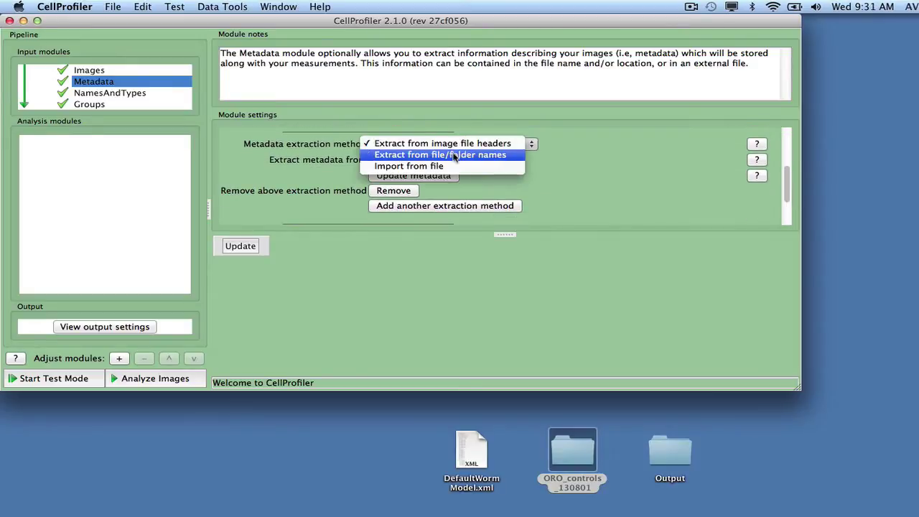
{"action": "left_click", "coordinate": [454, 155]}
{"action": "left_click", "coordinate": [444, 161]}
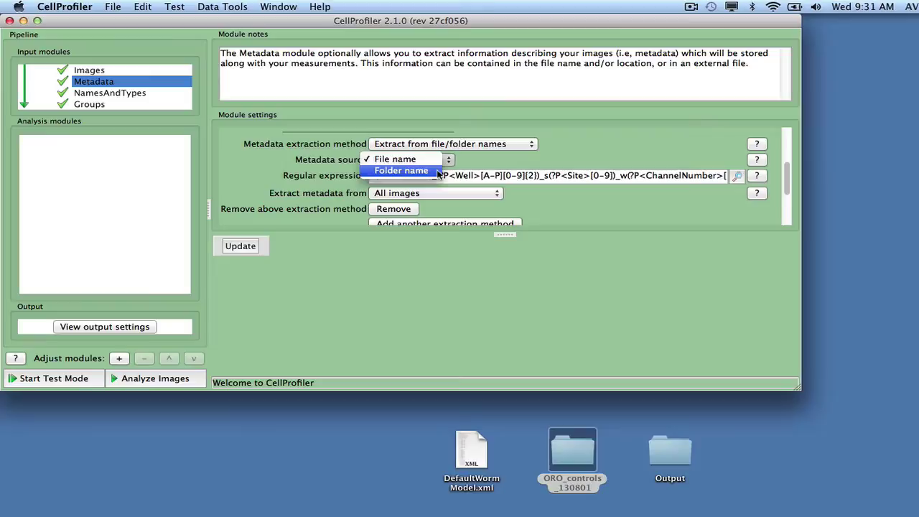
{"action": "left_click", "coordinate": [401, 171]}
Step: Set the folder regex to ^[\/](?P<Plate>.*)[\/](?P<Gene>.*)$ and update the metadata table
{"action": "left_click", "coordinate": [734, 176]}
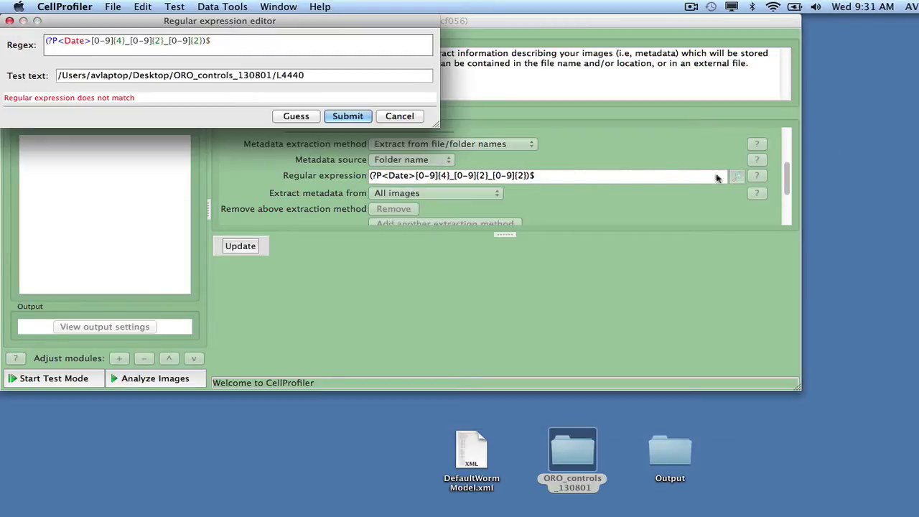
{"action": "key", "text": "super+a"}
{"action": "type", "text": "(?P<W"}
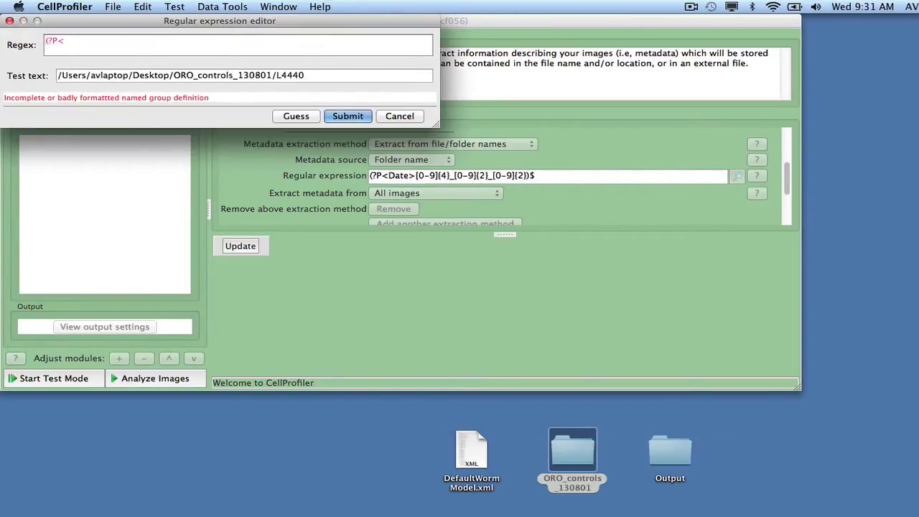
{"action": "key", "text": "BackSpace"}
{"action": "key", "text": "BackSpace"}
{"action": "key", "text": "BackSpace"}
{"action": "key", "text": "BackSpace"}
{"action": "key", "text": "BackSpace"}
{"action": "type", "text": "^[\\/](?P<Pla"}
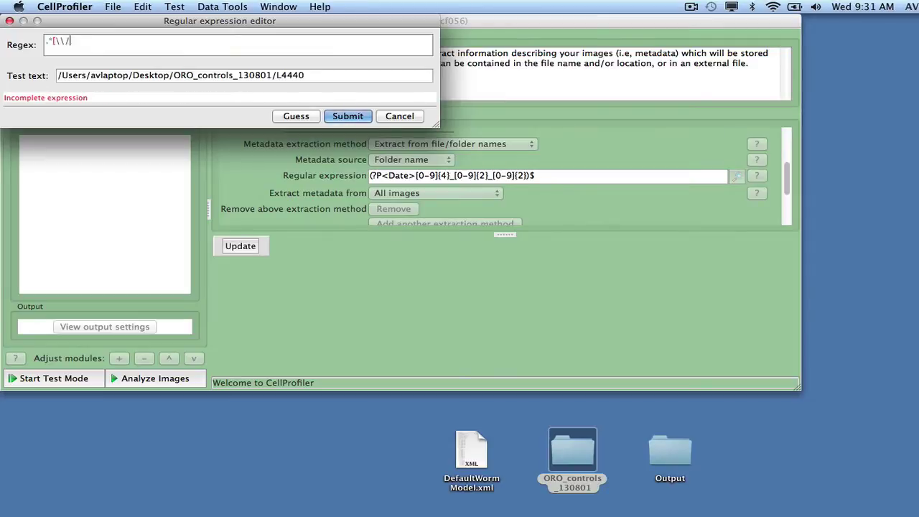
{"action": "type", "text": "te>.*)[\\/]("}
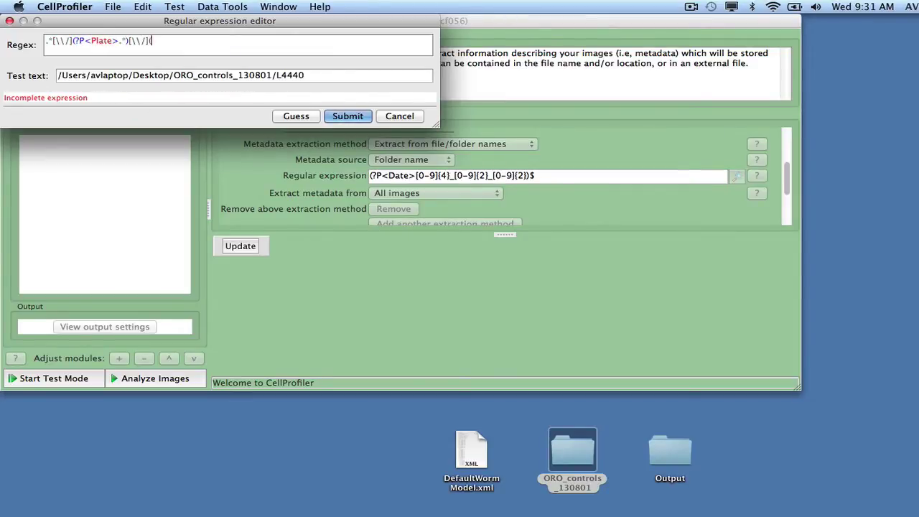
{"action": "type", "text": "?P<Gene>.*)$"}
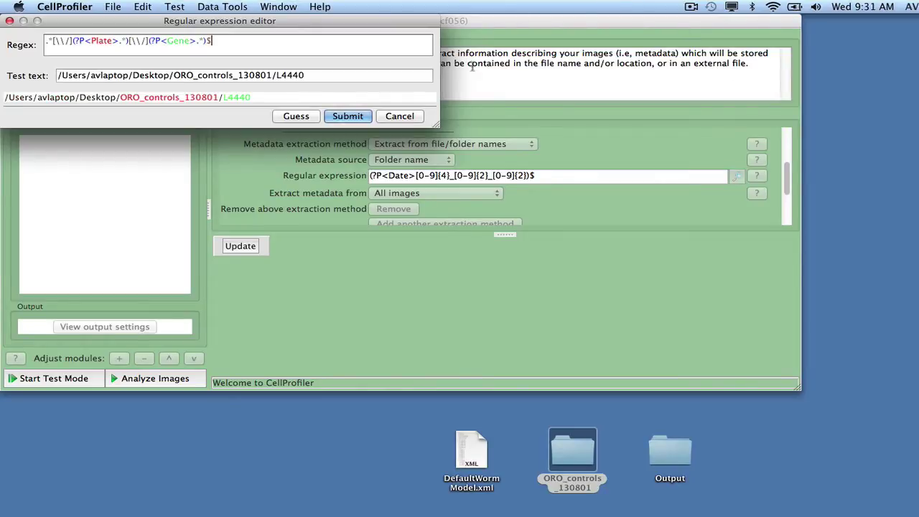
{"action": "left_click", "coordinate": [343, 118]}
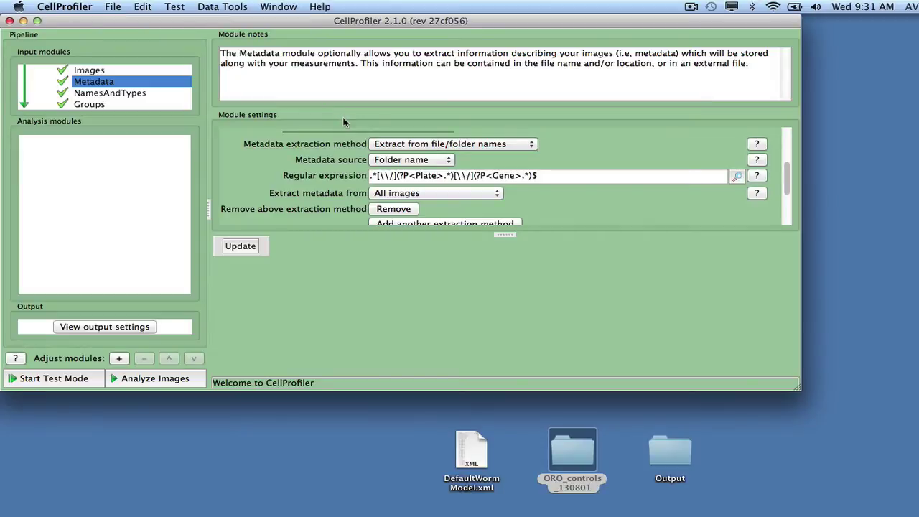
{"action": "left_click", "coordinate": [231, 248]}
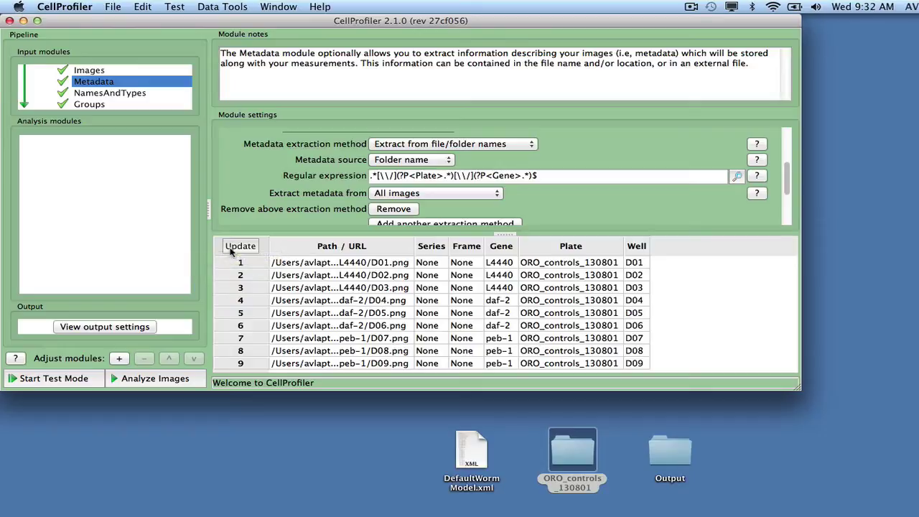
Step: In NamesAndTypes, name all images RawData as Color images, refresh the list, then view Groups
{"action": "left_click", "coordinate": [111, 99]}
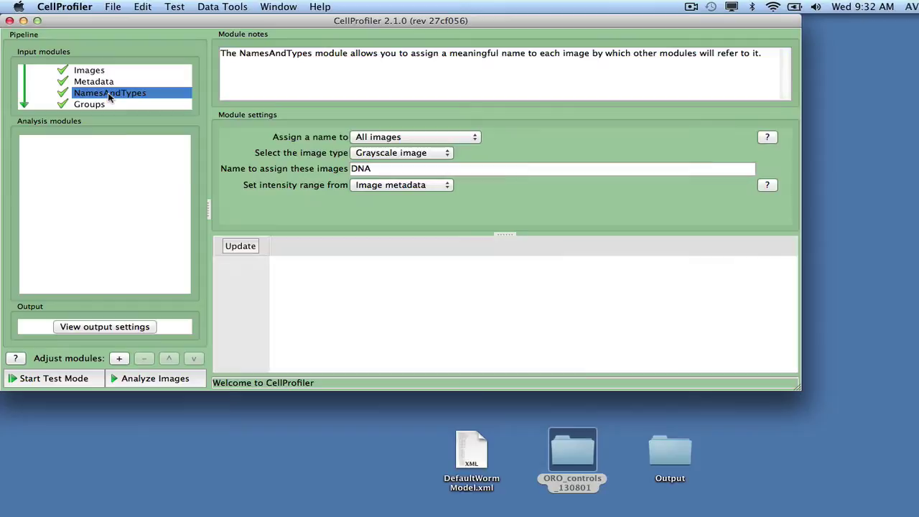
{"action": "left_click", "coordinate": [373, 155]}
{"action": "left_click", "coordinate": [381, 164]}
{"action": "left_click", "coordinate": [351, 168]}
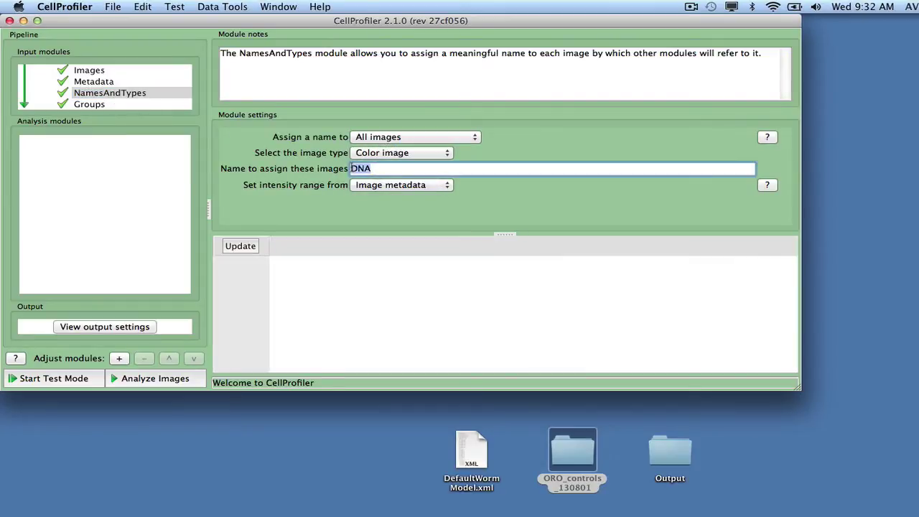
{"action": "type", "text": "RawData"}
{"action": "left_click", "coordinate": [242, 248]}
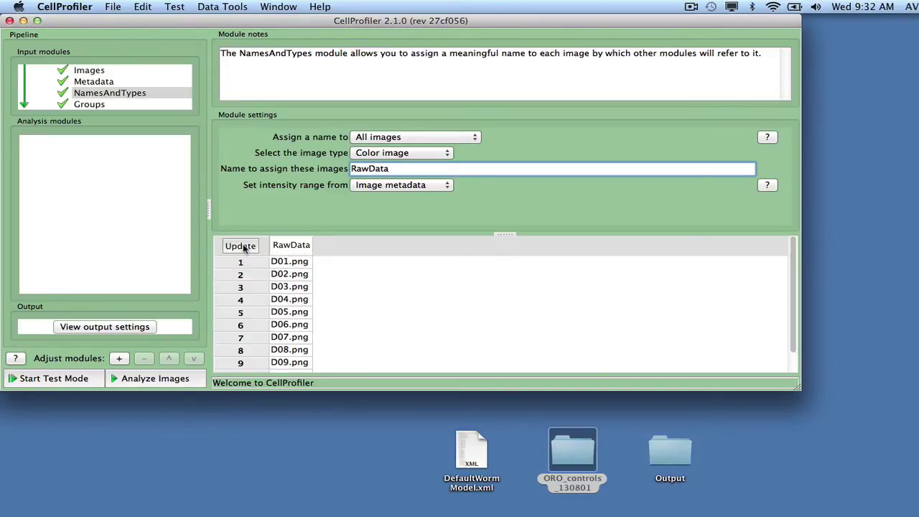
{"action": "left_click", "coordinate": [96, 106]}
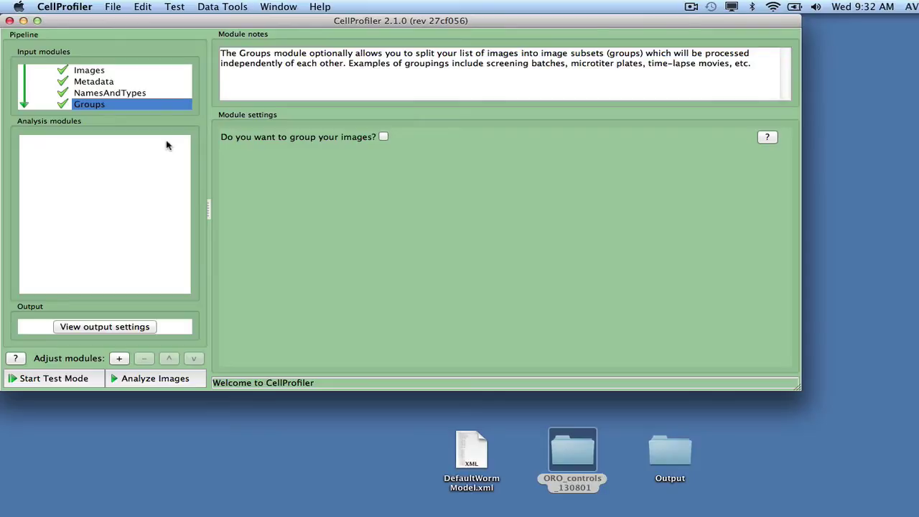
Step: Set the default output folder to Output on the desktop and bring up the Add modules window
{"action": "left_click", "coordinate": [119, 329]}
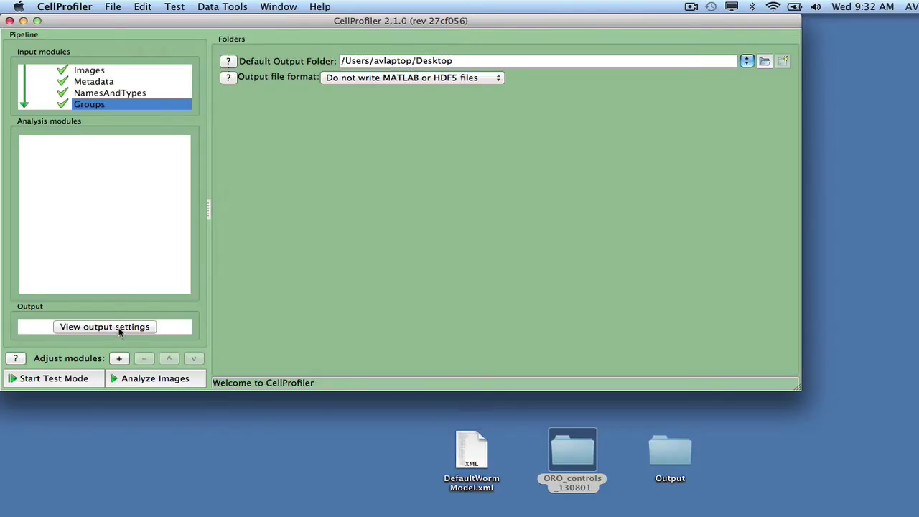
{"action": "left_click", "coordinate": [765, 63]}
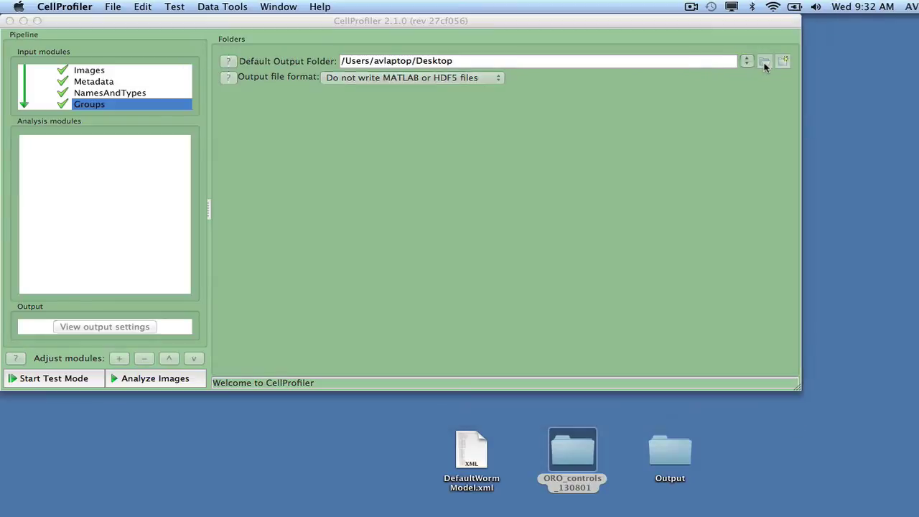
{"action": "left_click", "coordinate": [477, 178]}
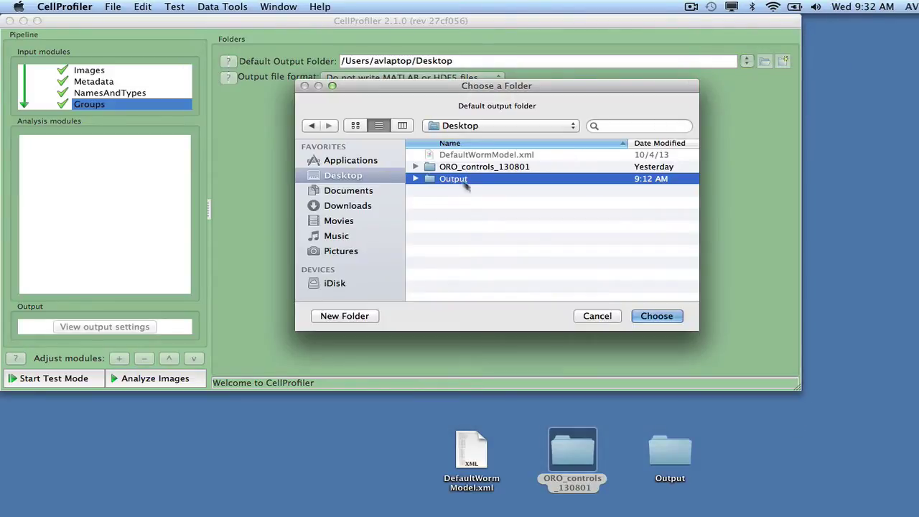
{"action": "left_click", "coordinate": [655, 317]}
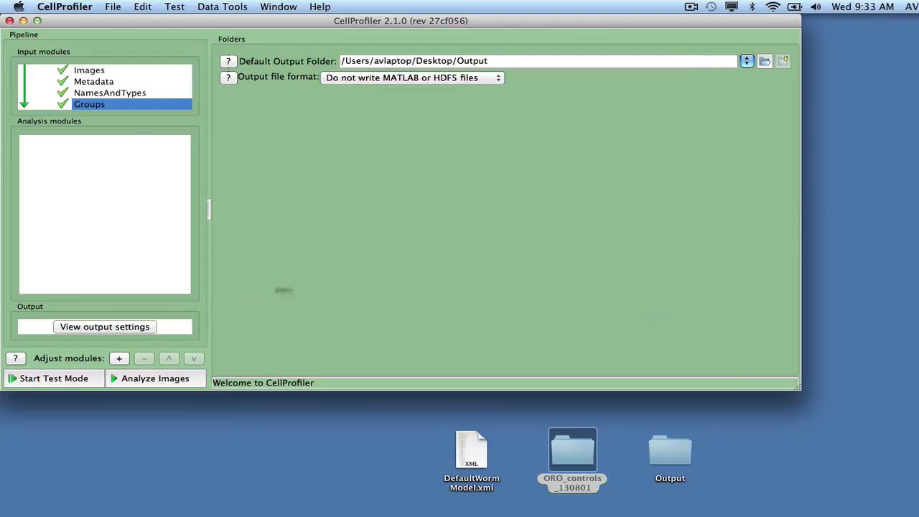
{"action": "left_click", "coordinate": [119, 359]}
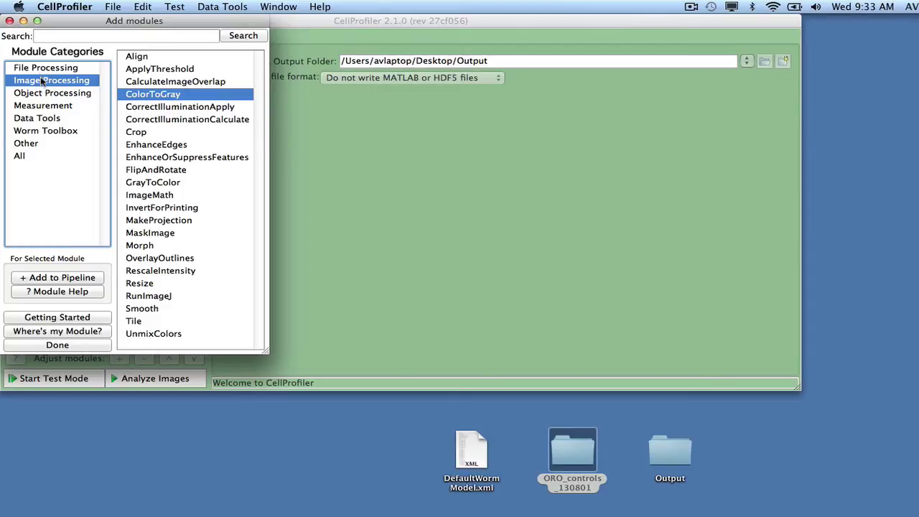
Step: Add the ImageMath module from Image Processing to the pipeline
{"action": "left_click", "coordinate": [154, 198]}
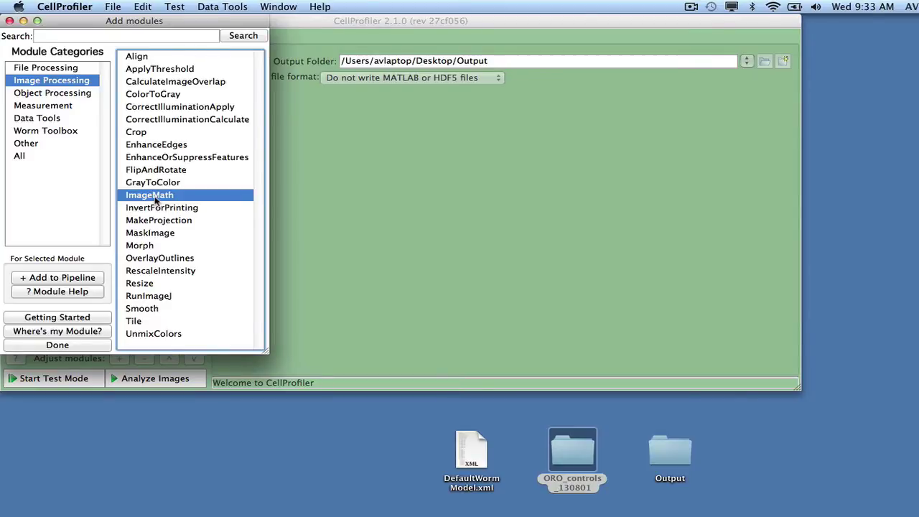
{"action": "double_click", "coordinate": [155, 197]}
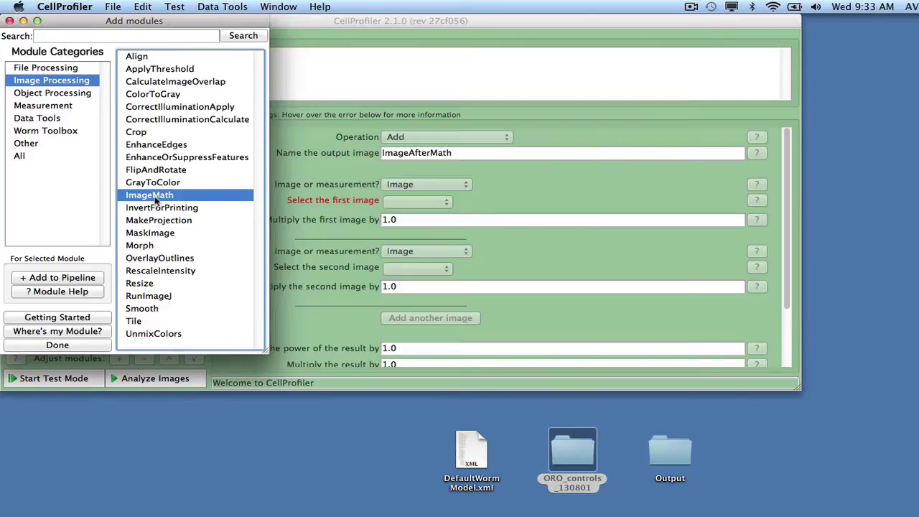
{"action": "left_click", "coordinate": [57, 346]}
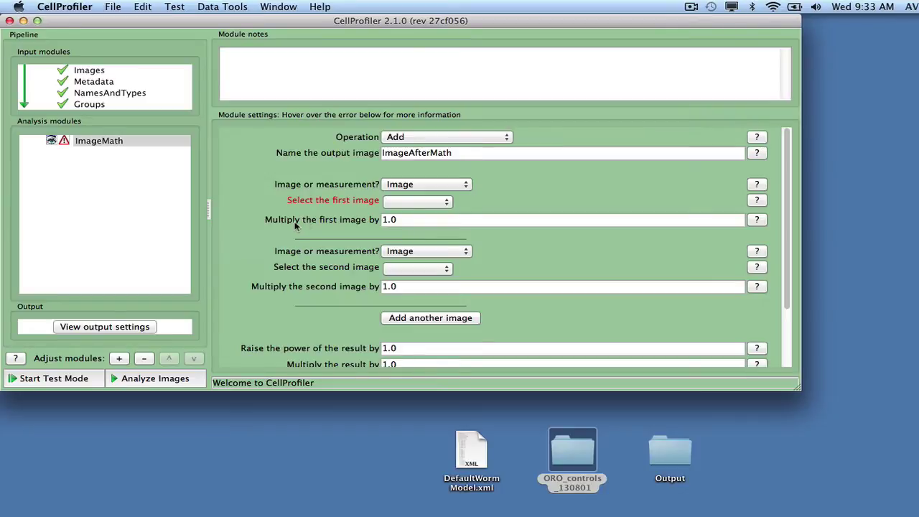
Step: Set ImageMath to Invert the RawData image, naming the output InvertedRaw
{"action": "left_click", "coordinate": [416, 140]}
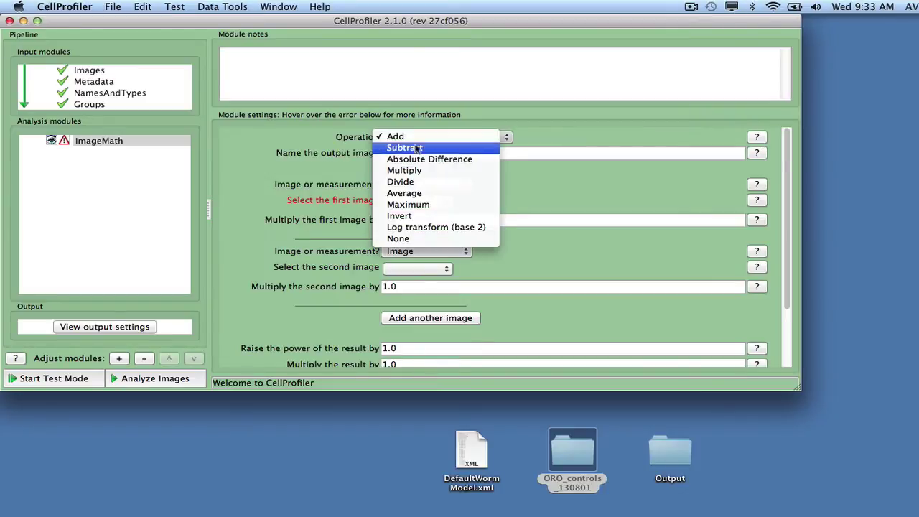
{"action": "left_click", "coordinate": [420, 217]}
{"action": "left_click", "coordinate": [433, 187]}
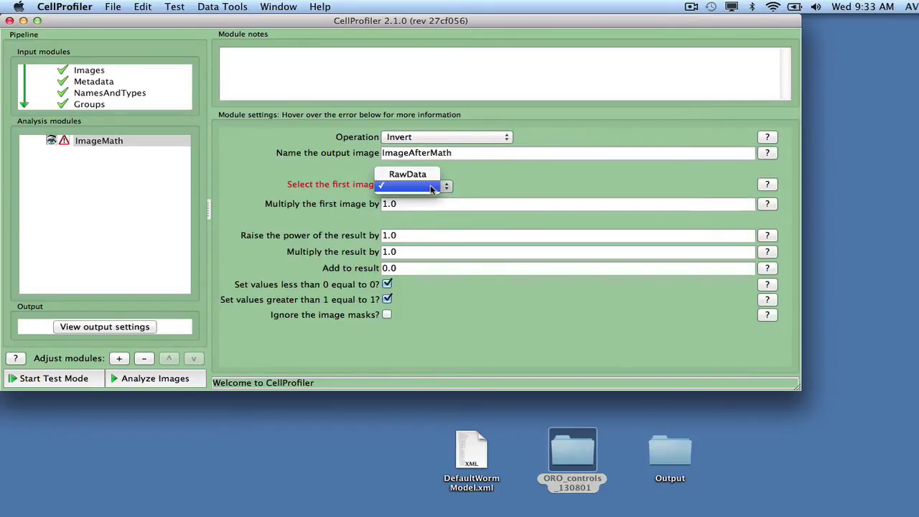
{"action": "left_click", "coordinate": [407, 174]}
{"action": "left_click", "coordinate": [458, 153]}
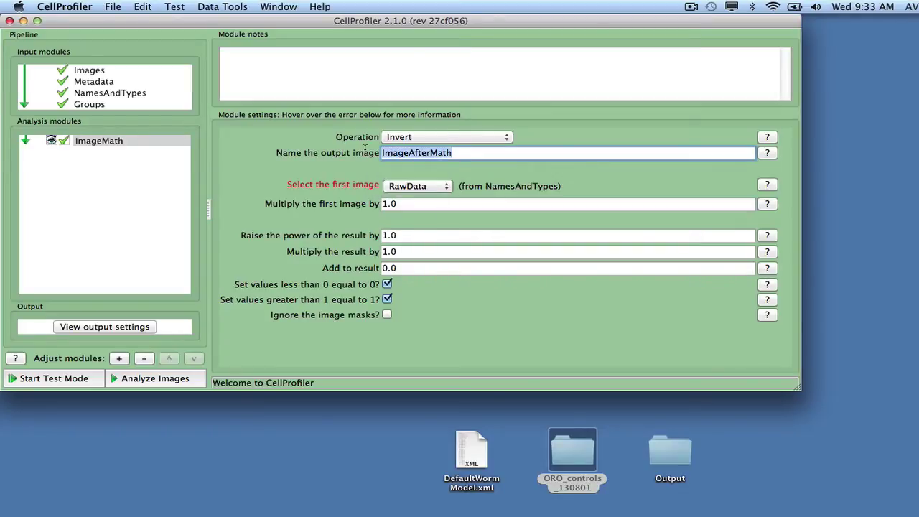
{"action": "type", "text": "Inverted"}
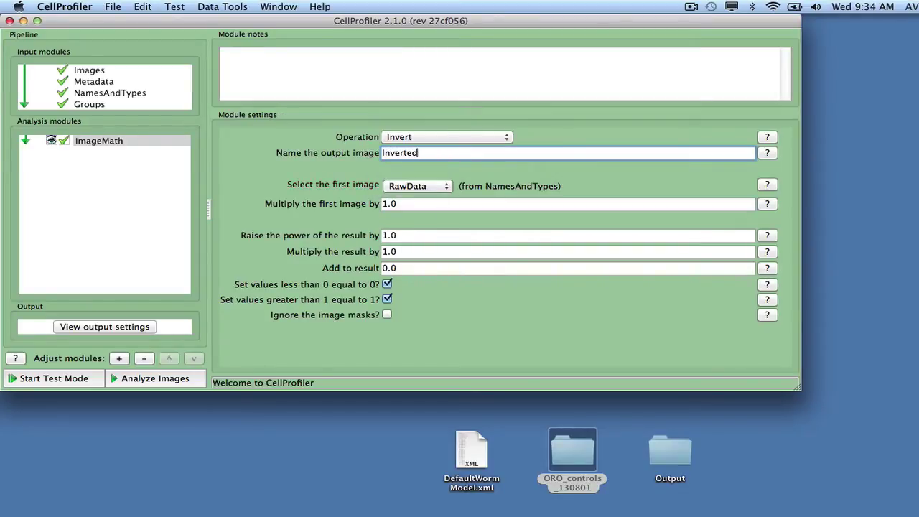
{"action": "type", "text": "Raw"}
Step: Add a ColorToGray module taking InvertedRaw as its input image
{"action": "left_click", "coordinate": [121, 359]}
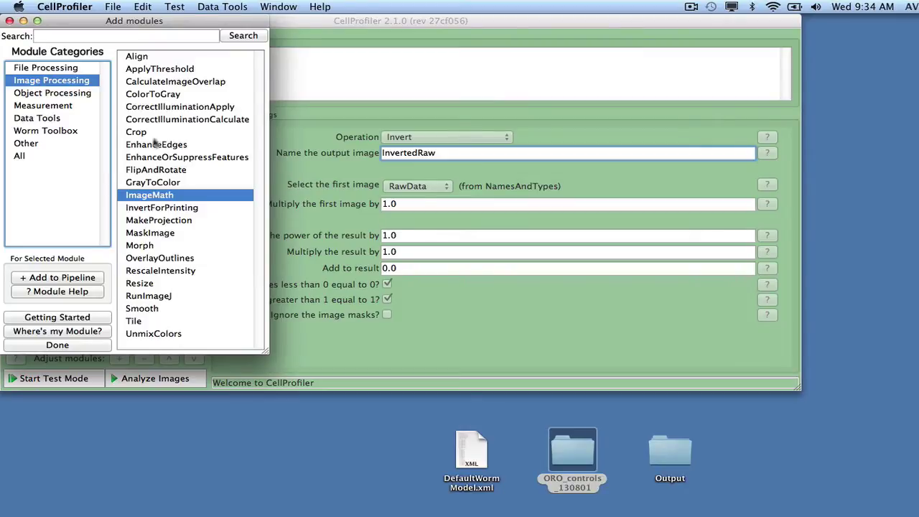
{"action": "double_click", "coordinate": [157, 98]}
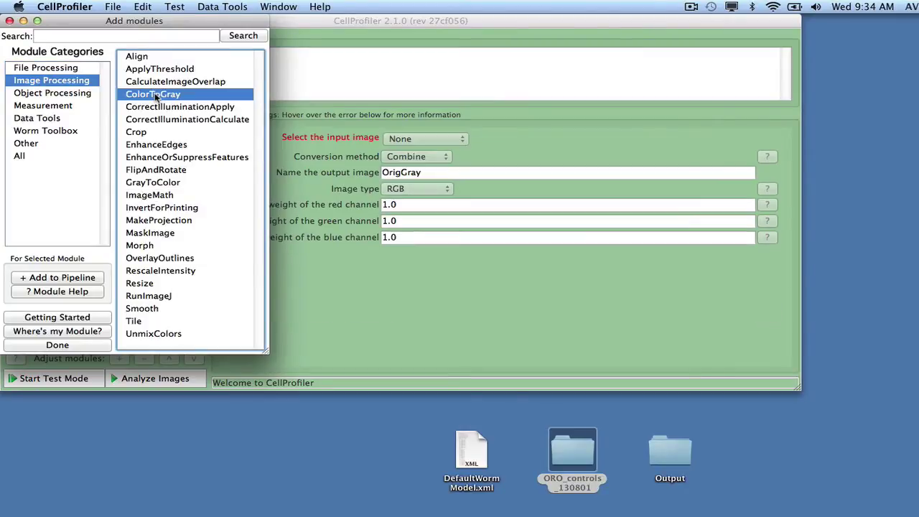
{"action": "left_click", "coordinate": [84, 345]}
{"action": "left_click", "coordinate": [394, 140]}
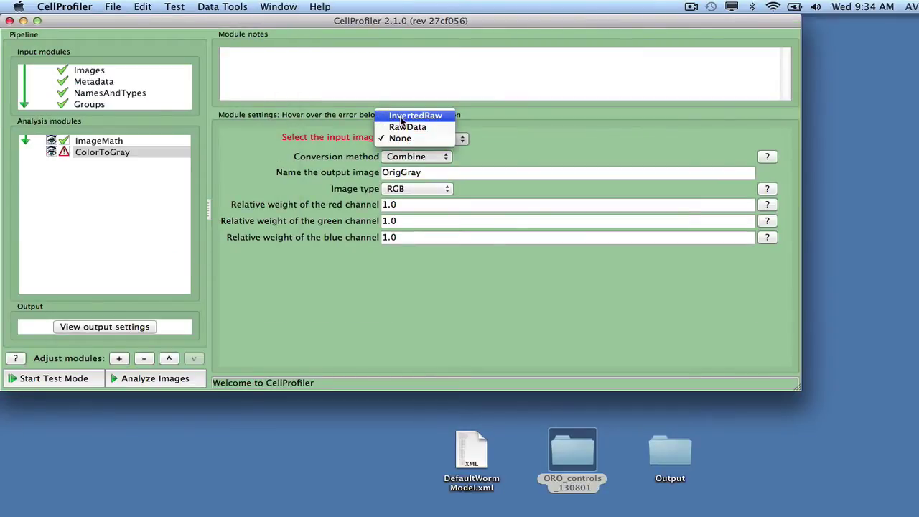
{"action": "left_click", "coordinate": [415, 116]}
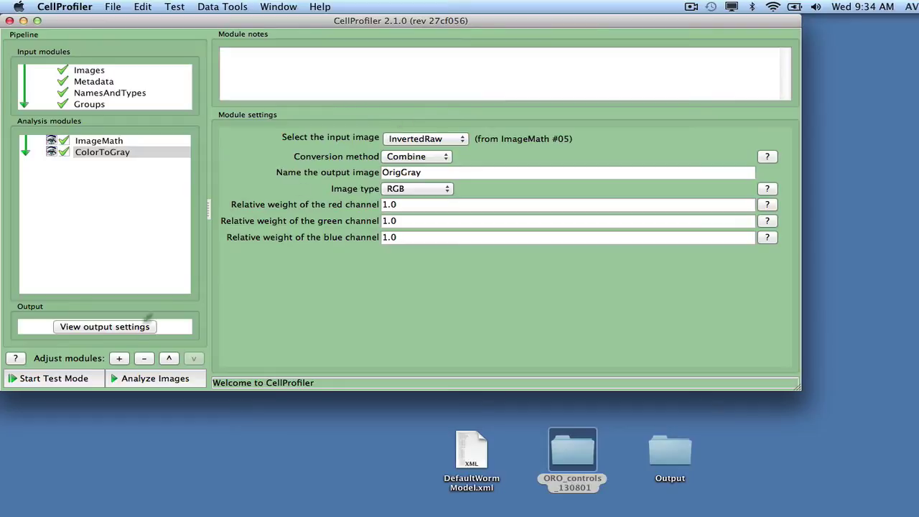
Step: Start test mode and add a second ColorToGray module
{"action": "left_click", "coordinate": [54, 379]}
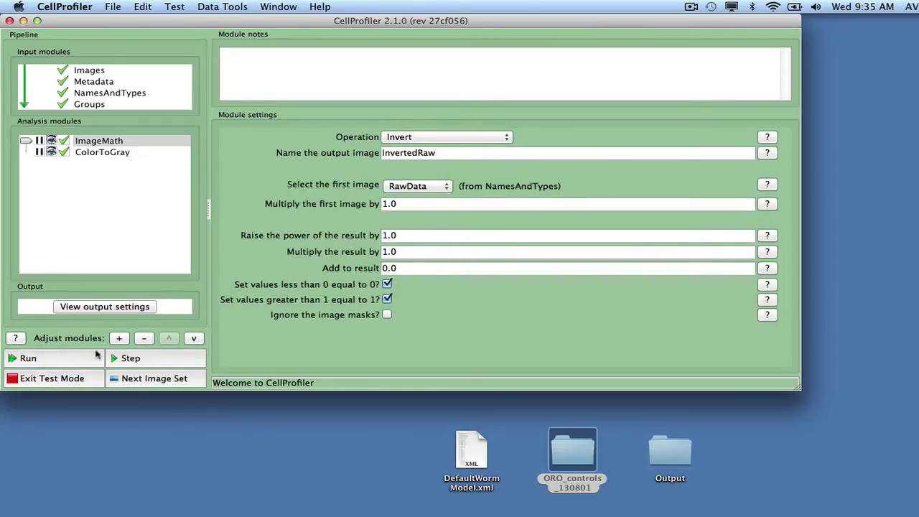
{"action": "left_click", "coordinate": [119, 338]}
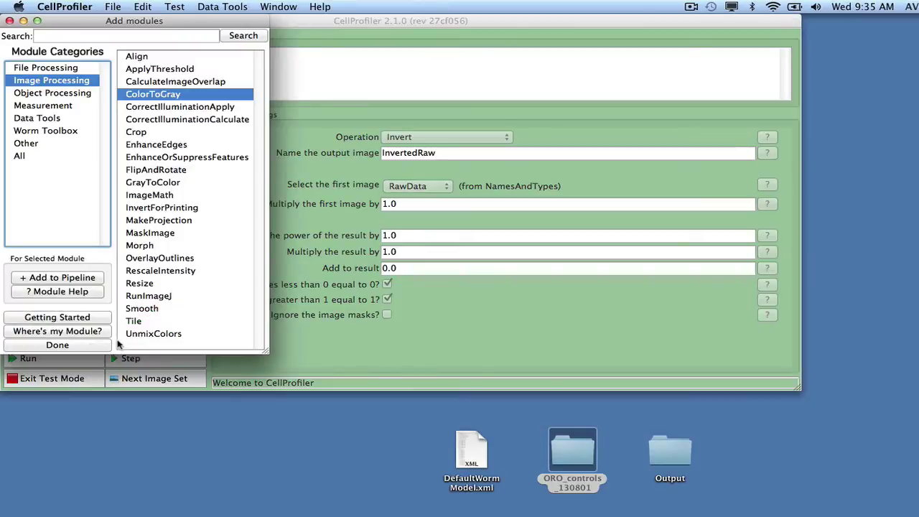
{"action": "double_click", "coordinate": [158, 97]}
Step: Set the second ColorToGray to Split InvertedRaw into channels, then review the first ColorToGray
{"action": "left_click", "coordinate": [95, 345]}
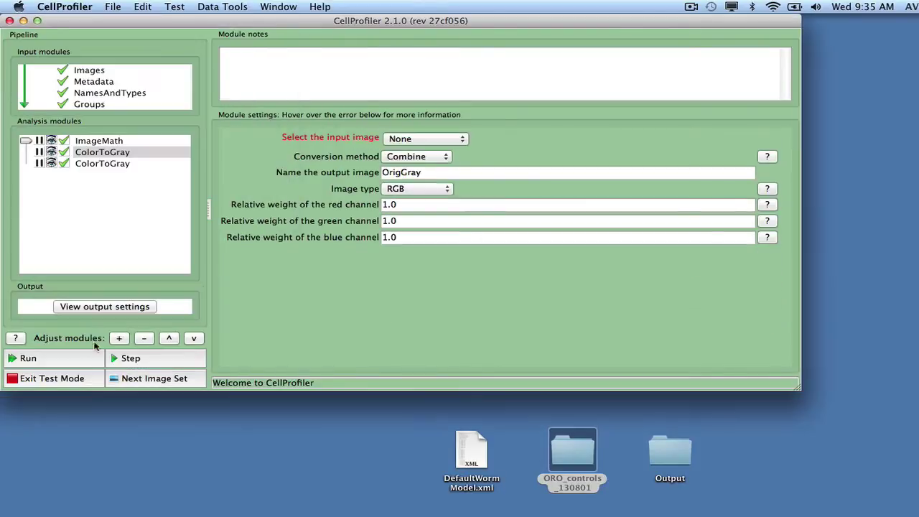
{"action": "left_click", "coordinate": [394, 142]}
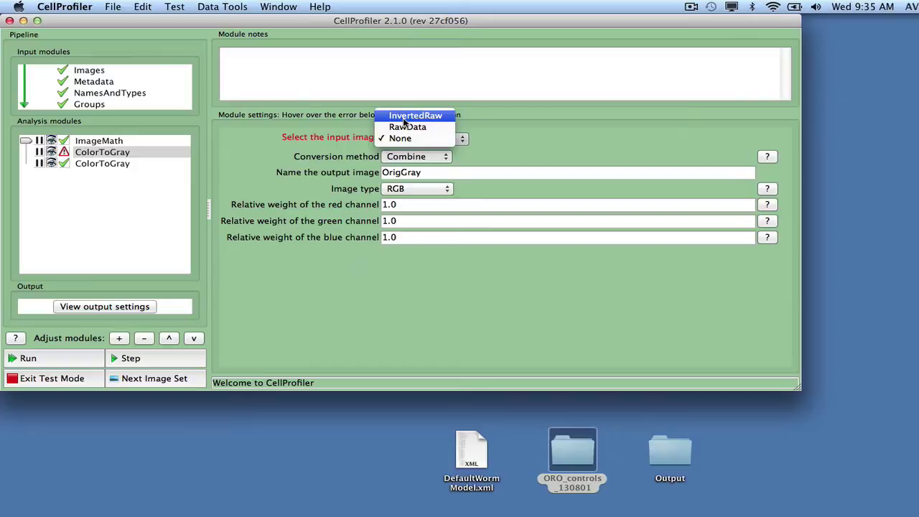
{"action": "left_click", "coordinate": [406, 116]}
{"action": "left_click", "coordinate": [414, 162]}
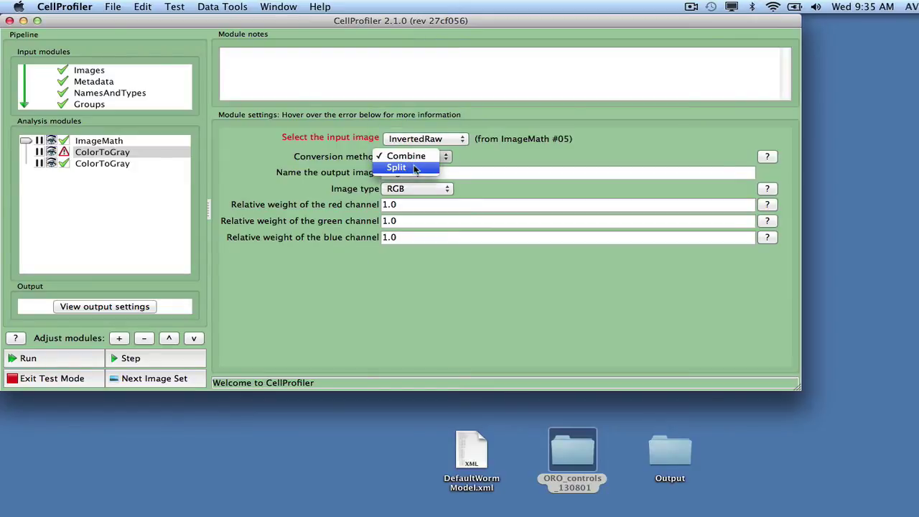
{"action": "left_click", "coordinate": [414, 169]}
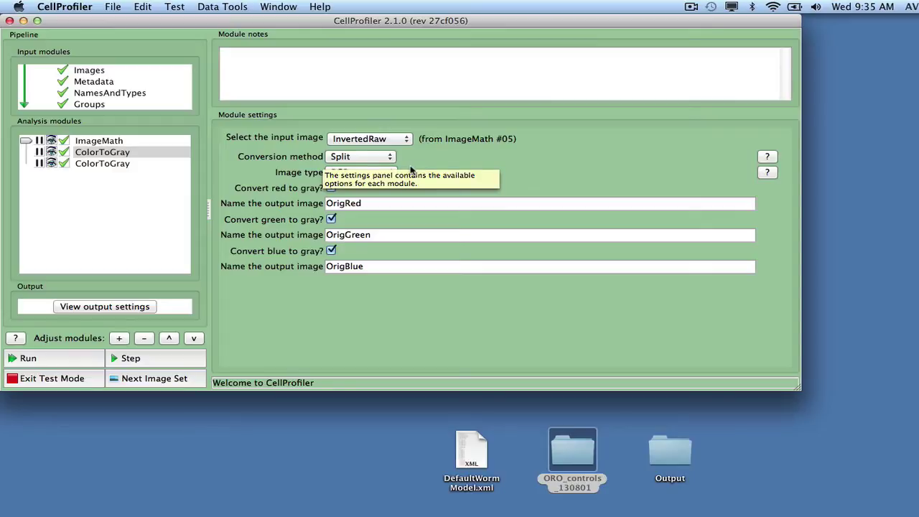
{"action": "left_click", "coordinate": [87, 165]}
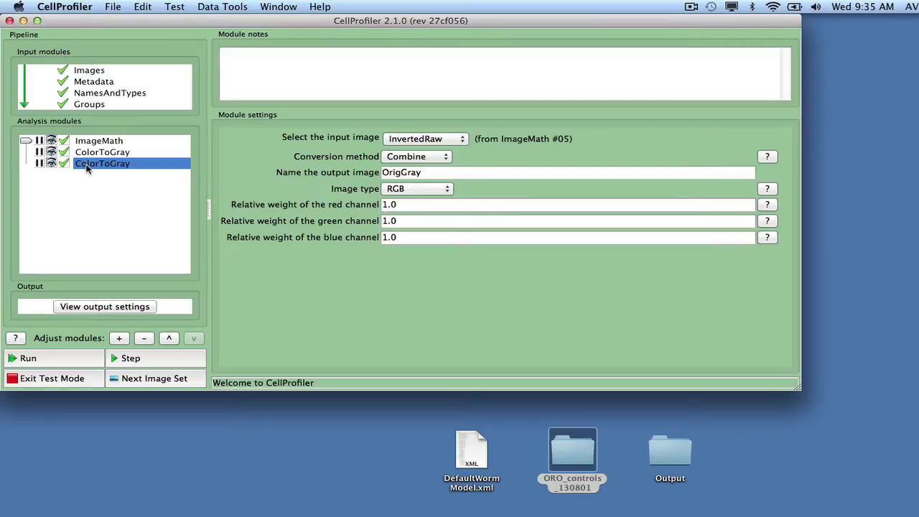
Step: Add an IdentifyPrimaryObjects module that detects objects in the OrigRed image
{"action": "left_click", "coordinate": [119, 338]}
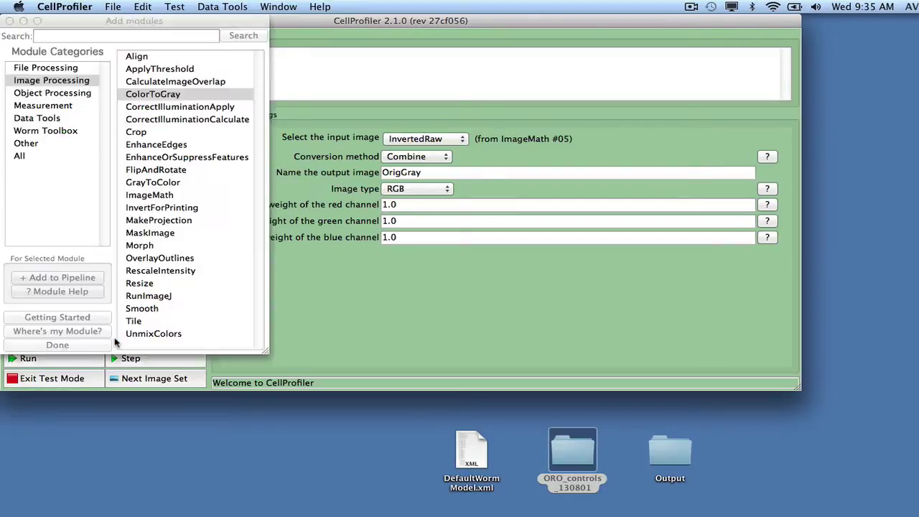
{"action": "left_click", "coordinate": [83, 93]}
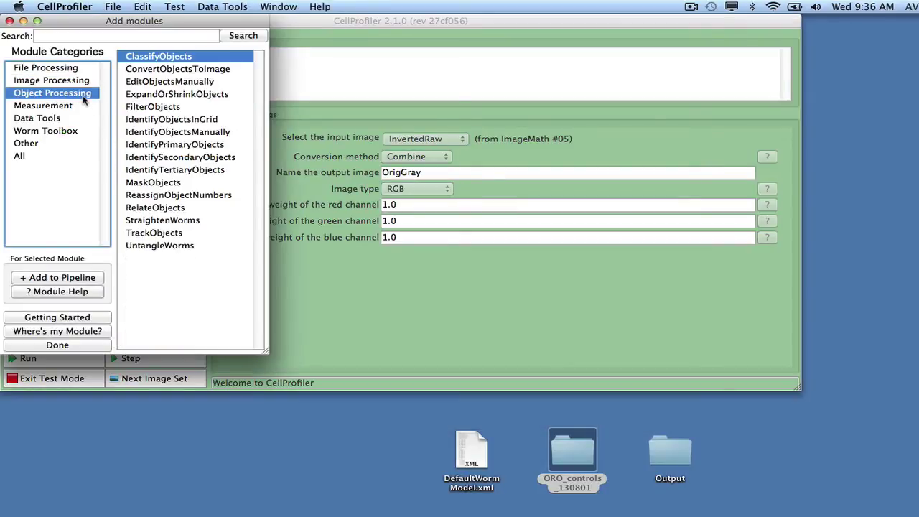
{"action": "left_click", "coordinate": [137, 145]}
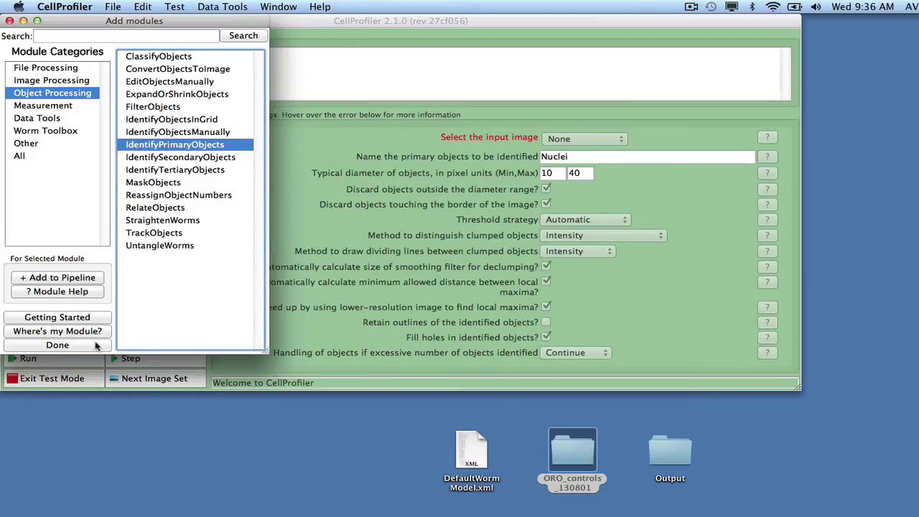
{"action": "left_click", "coordinate": [96, 346]}
{"action": "left_click", "coordinate": [557, 140]}
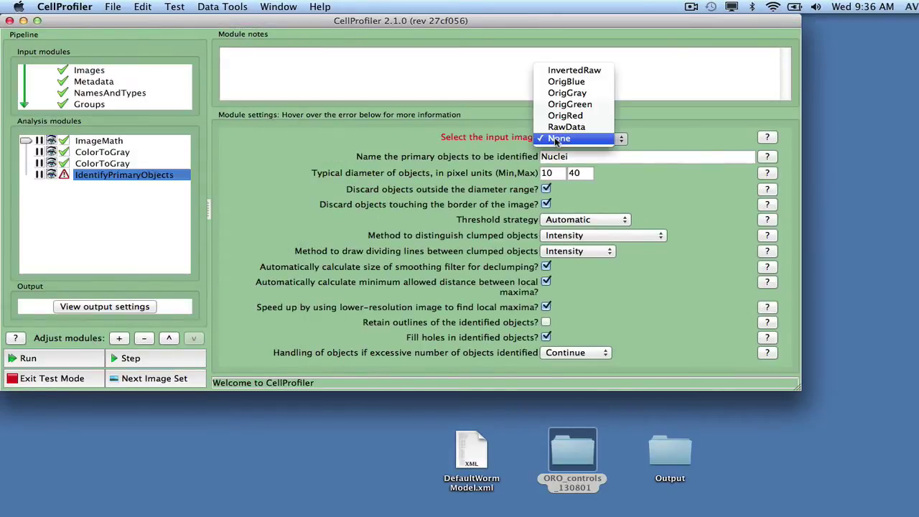
{"action": "left_click", "coordinate": [567, 116]}
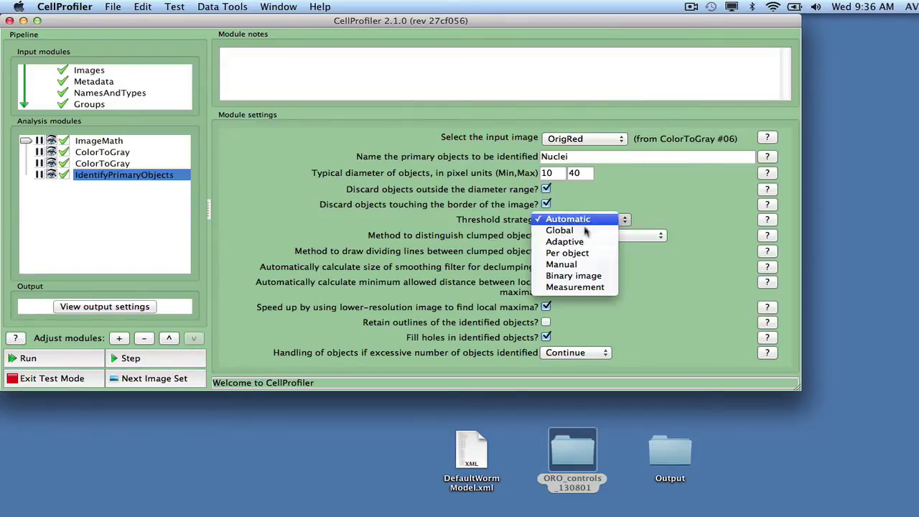
Step: Use a manual threshold of 0.5, maximum diameter 10000, and keep border-touching objects
{"action": "left_click", "coordinate": [584, 220]}
{"action": "left_click", "coordinate": [584, 264]}
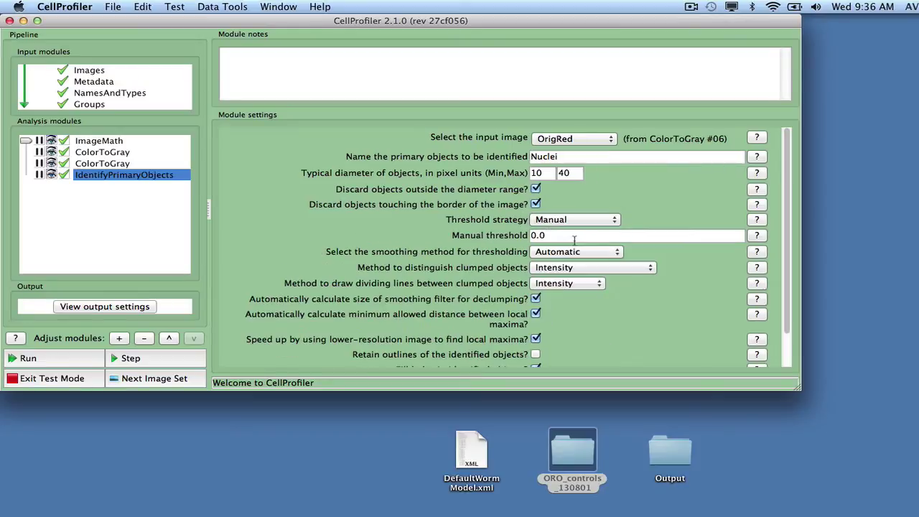
{"action": "left_click", "coordinate": [569, 237]}
{"action": "key", "text": "BackSpace"}
{"action": "type", "text": "5"}
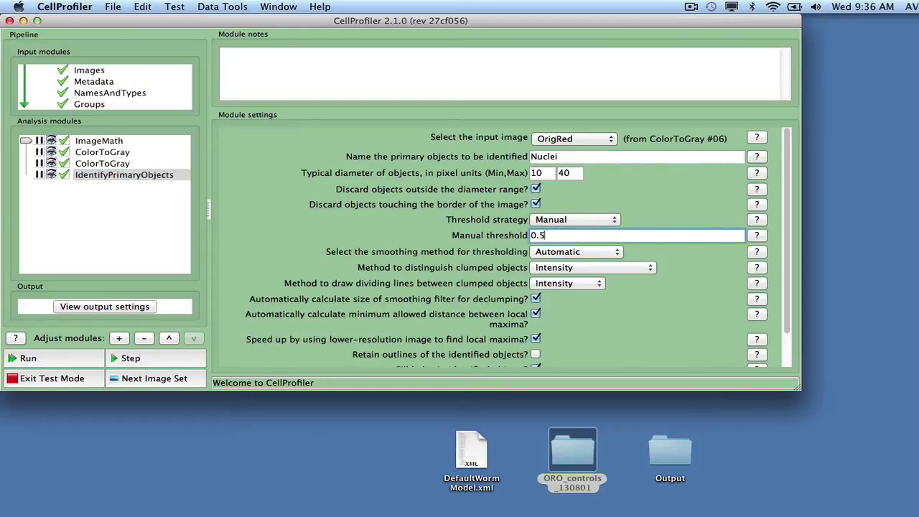
{"action": "double_click", "coordinate": [573, 173]}
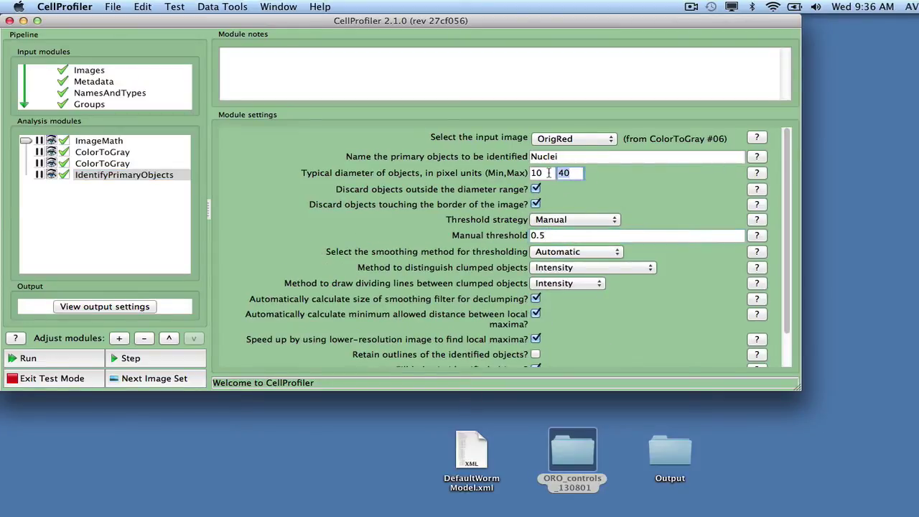
{"action": "type", "text": "10000"}
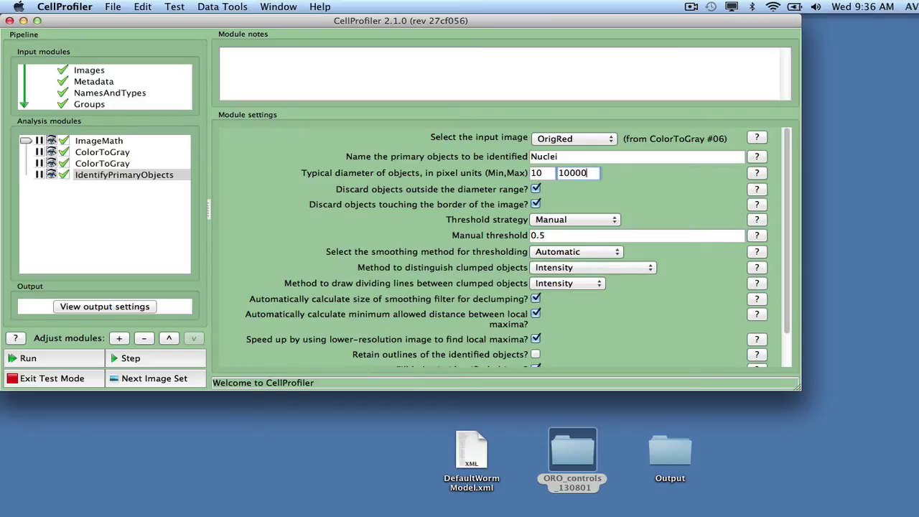
{"action": "left_click", "coordinate": [536, 204]}
Step: Set clumped-object separation to None and rename the objects from Nuclei to Well_n_Bubbles
{"action": "left_click", "coordinate": [571, 268]}
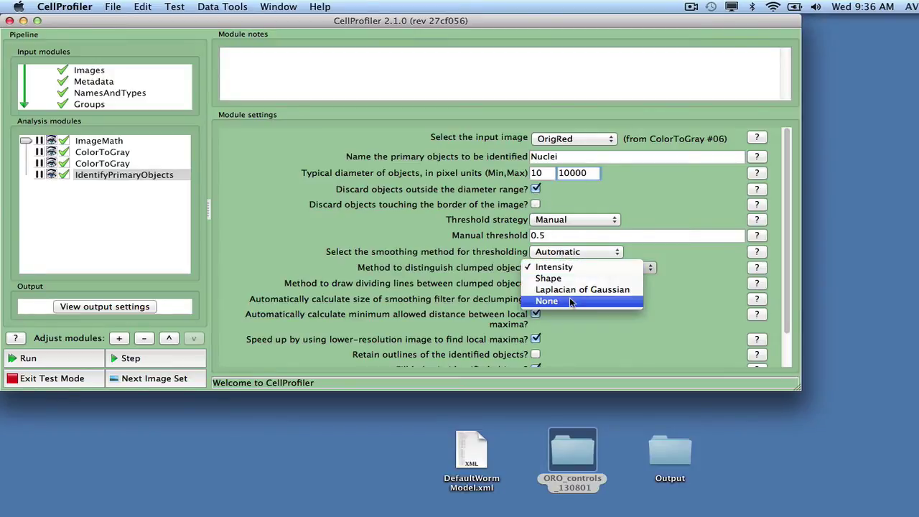
{"action": "left_click", "coordinate": [569, 301]}
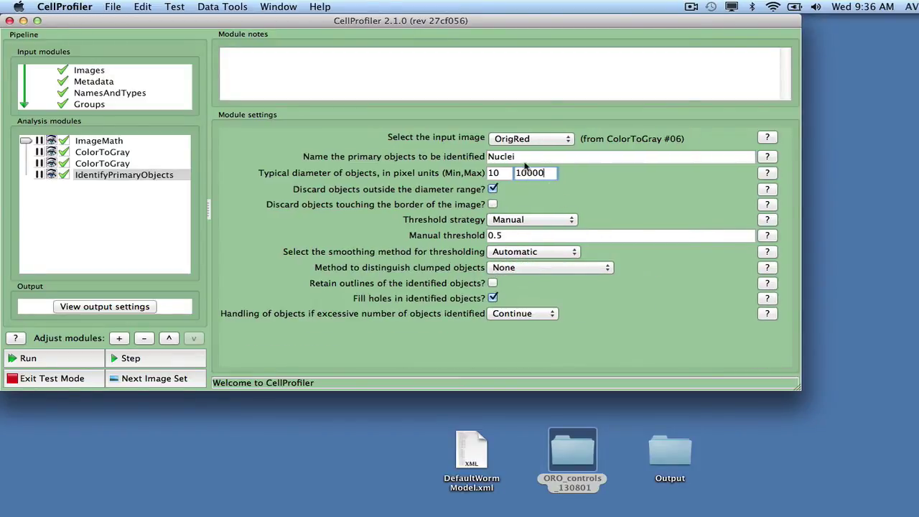
{"action": "left_click_drag", "start_coordinate": [521, 158], "coordinate": [481, 160]}
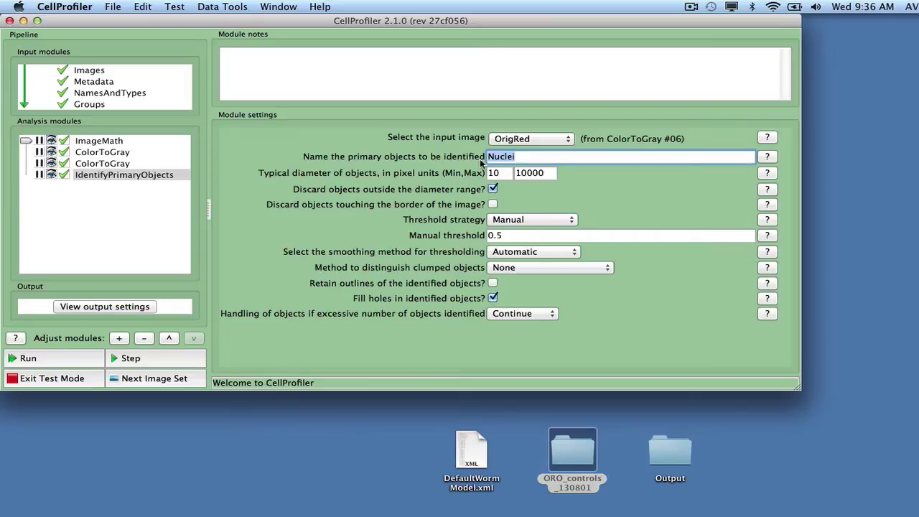
{"action": "type", "text": "Well_n_Bubbles"}
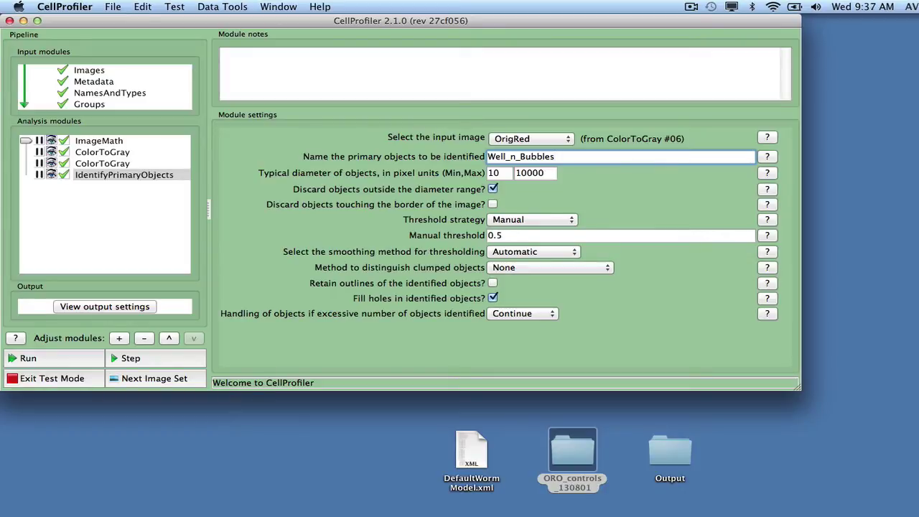
Step: Add ExpandOrShrinkObjects on Well_n_Bubbles, output Expanded_well_n_bubbles, expanding by a specified number of pixels
{"action": "left_click", "coordinate": [123, 338]}
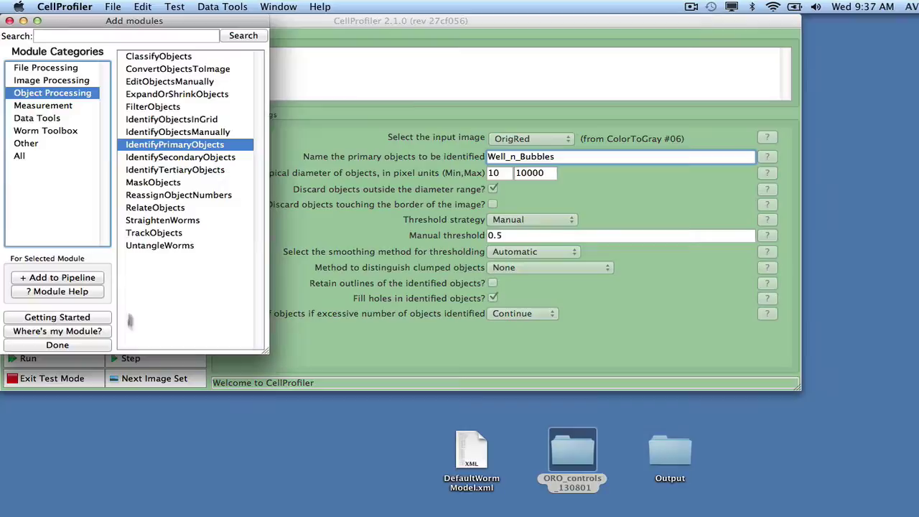
{"action": "left_click", "coordinate": [143, 95]}
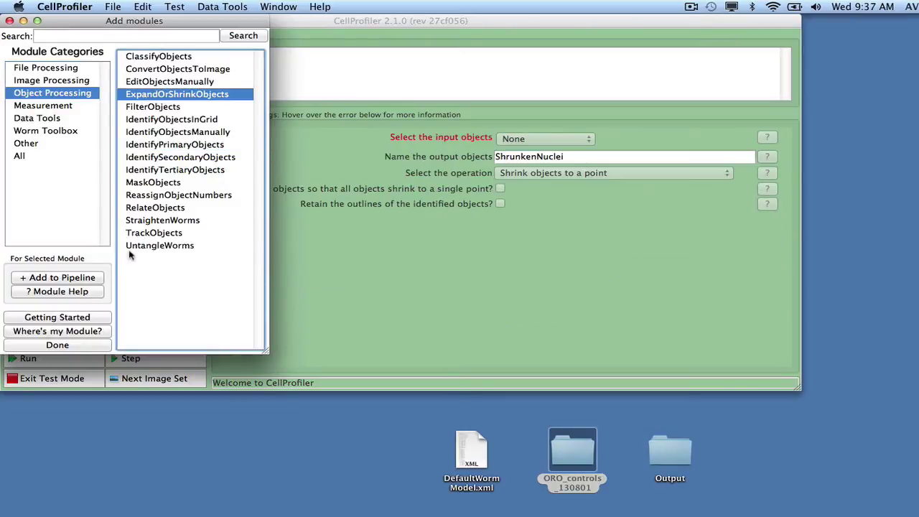
{"action": "left_click", "coordinate": [76, 345]}
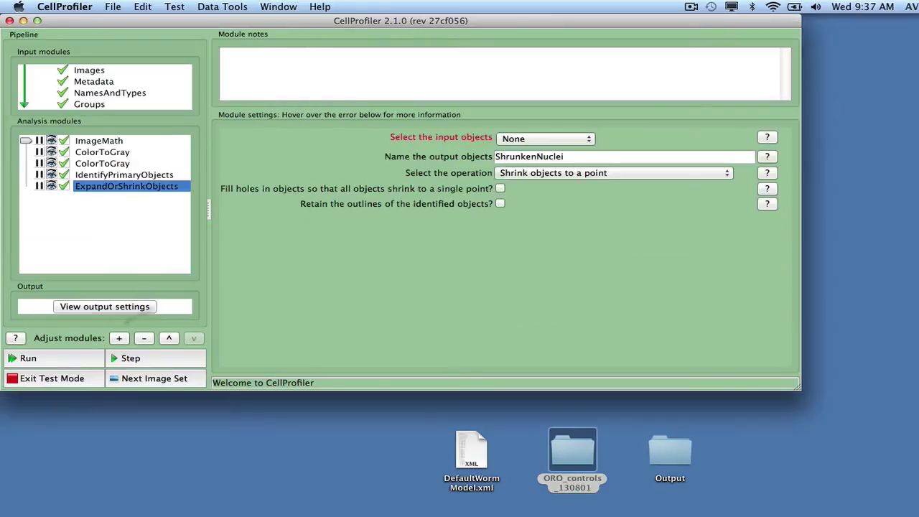
{"action": "left_click", "coordinate": [521, 140]}
{"action": "left_click", "coordinate": [535, 128]}
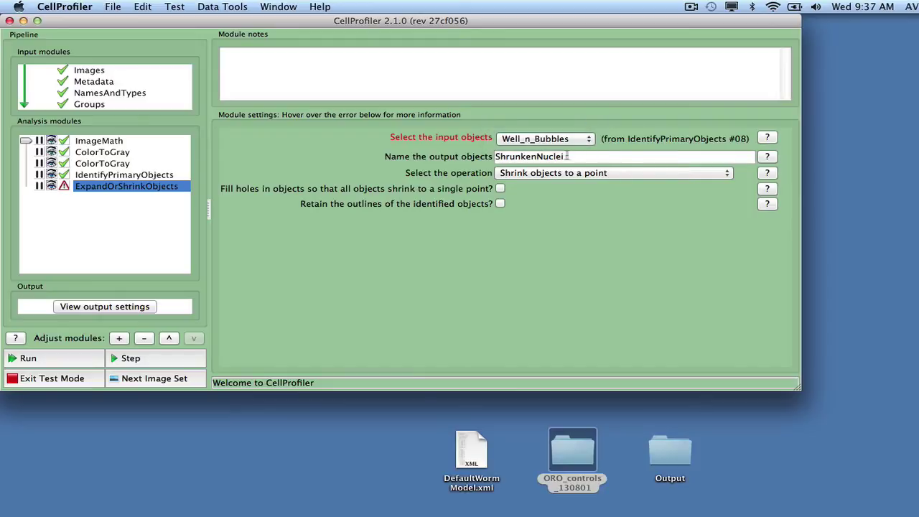
{"action": "left_click_drag", "start_coordinate": [564, 157], "coordinate": [483, 157]}
{"action": "type", "text": "Expa"}
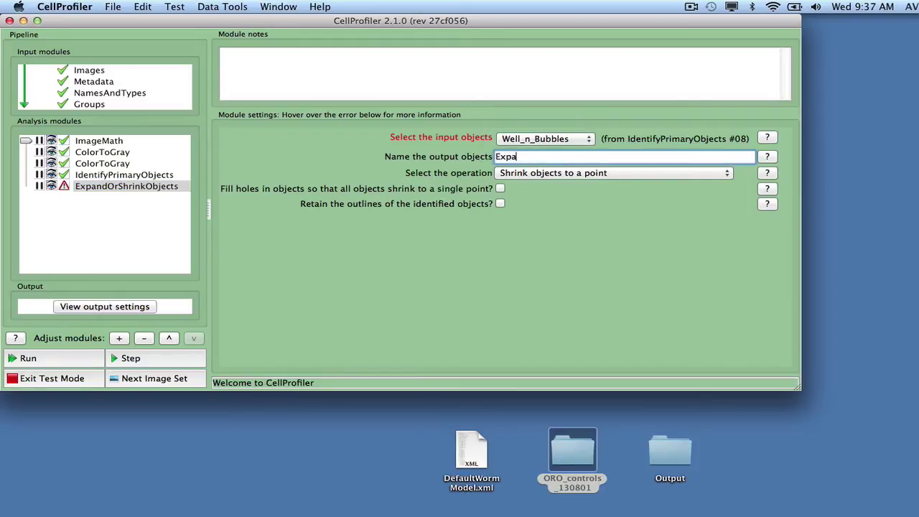
{"action": "type", "text": "nded_wel"}
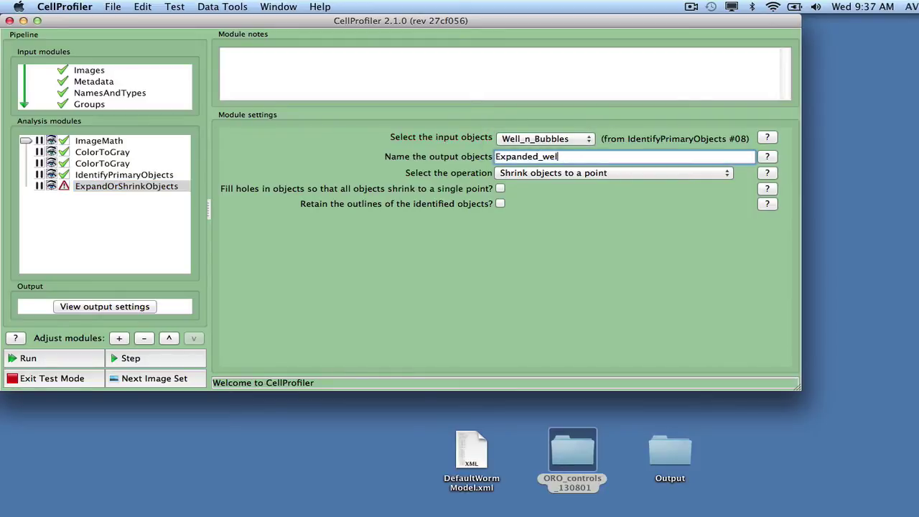
{"action": "type", "text": "l_n_bubbles"}
{"action": "left_click", "coordinate": [529, 175]}
{"action": "left_click", "coordinate": [537, 217]}
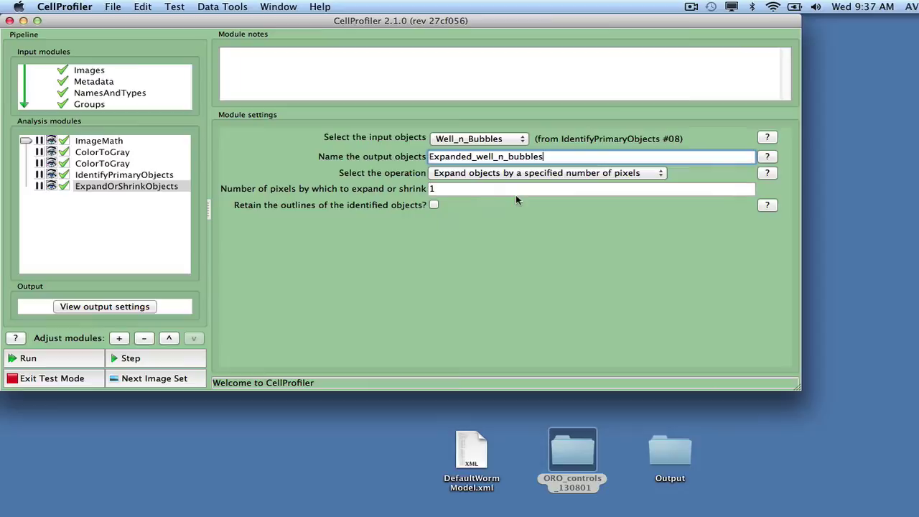
{"action": "left_click", "coordinate": [451, 190]}
Step: Enter 5 pixels as the expansion distance and add a MaskImage module
{"action": "type", "text": "5"}
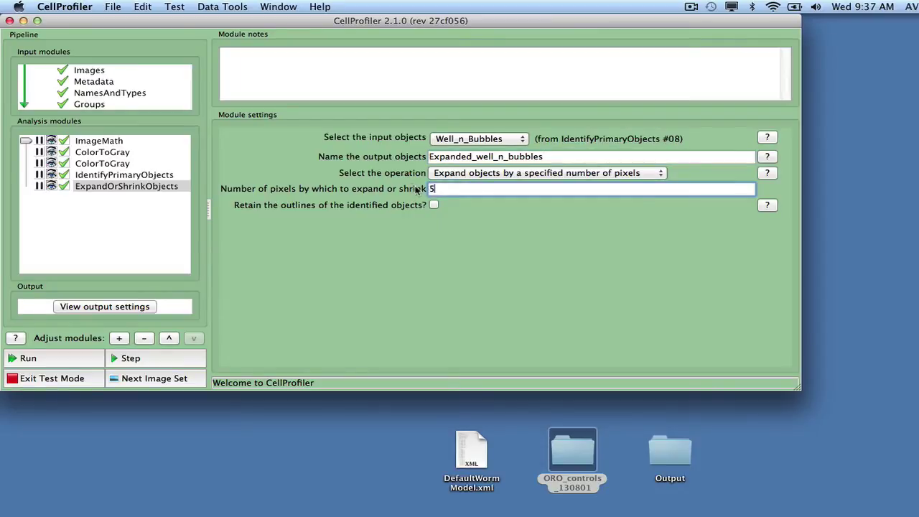
{"action": "left_click", "coordinate": [119, 337]}
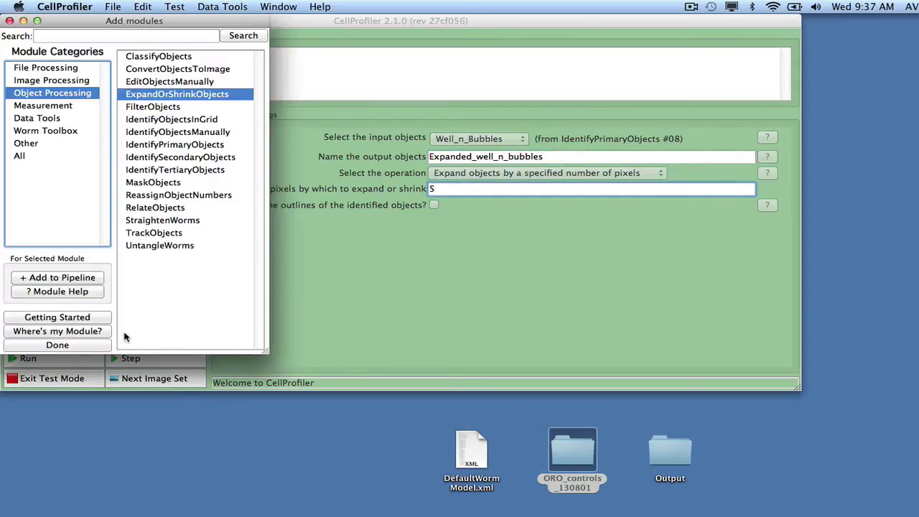
{"action": "left_click", "coordinate": [71, 81]}
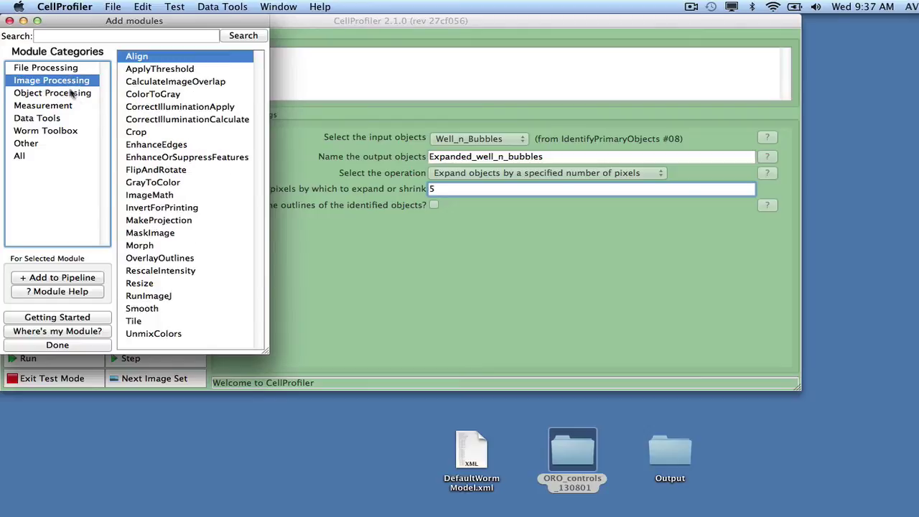
{"action": "double_click", "coordinate": [136, 234]}
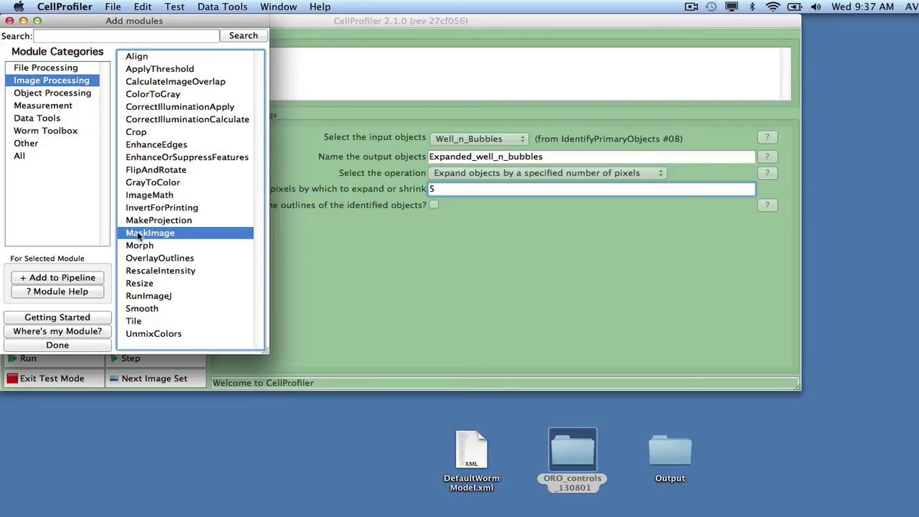
{"action": "left_click", "coordinate": [72, 344]}
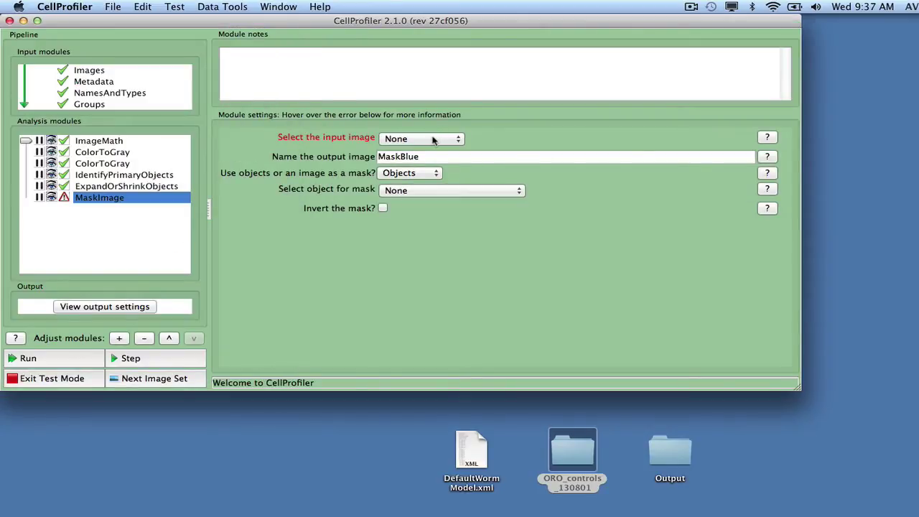
Step: Mask OrigGray into MaskedGray using the inverted Expanded_well_n_bubbles objects
{"action": "left_click", "coordinate": [433, 139]}
{"action": "left_click", "coordinate": [421, 95]}
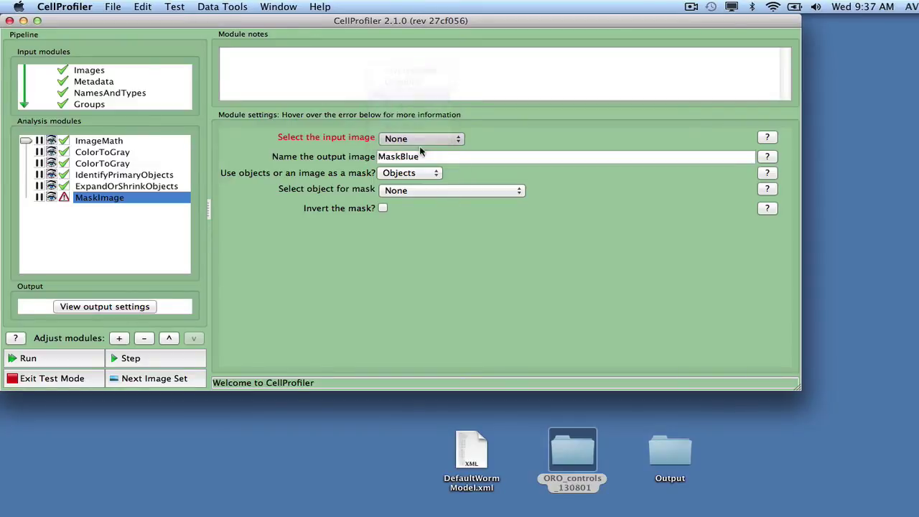
{"action": "left_click_drag", "start_coordinate": [400, 156], "coordinate": [444, 158]}
{"action": "type", "text": "ed"}
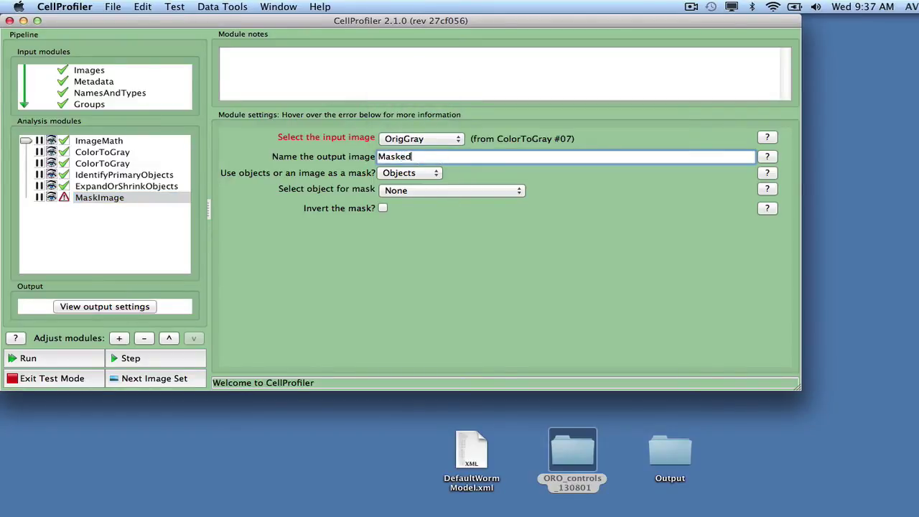
{"action": "type", "text": "Gray"}
{"action": "left_click", "coordinate": [447, 190]}
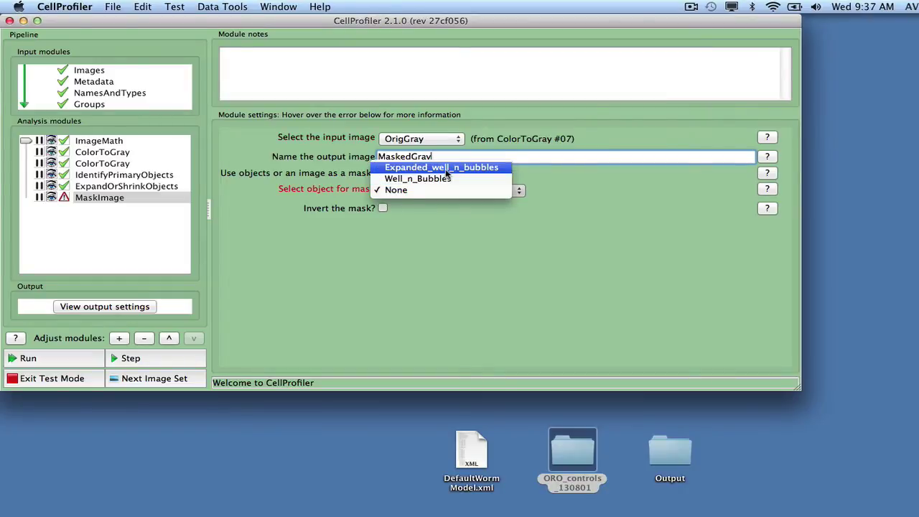
{"action": "left_click", "coordinate": [441, 166]}
{"action": "left_click", "coordinate": [385, 209]}
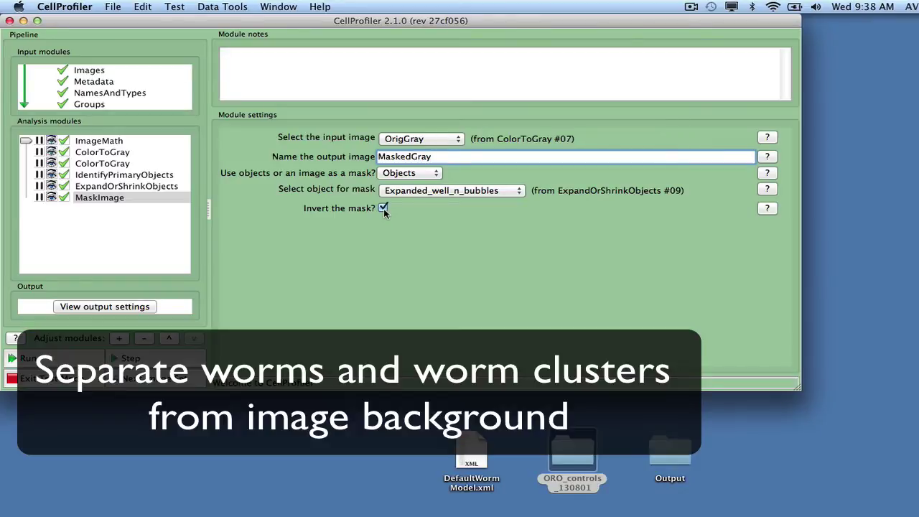
Step: Add an IdentifyPrimaryObjects module working on the MaskedGray image
{"action": "left_click", "coordinate": [120, 339]}
{"action": "left_click", "coordinate": [83, 95]}
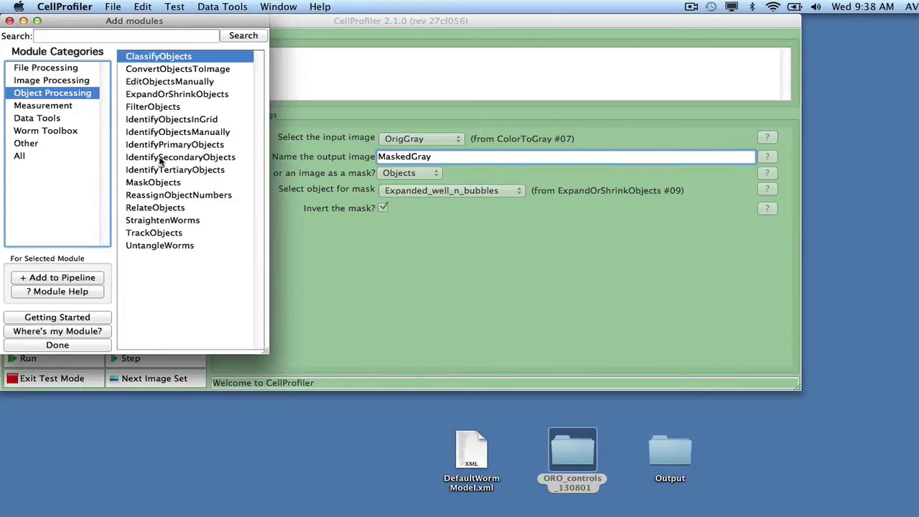
{"action": "left_click", "coordinate": [166, 146]}
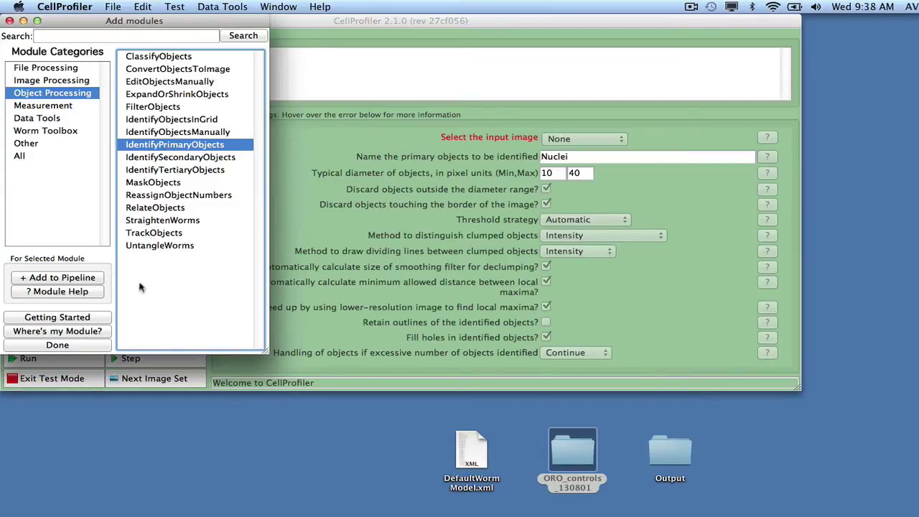
{"action": "left_click", "coordinate": [100, 346]}
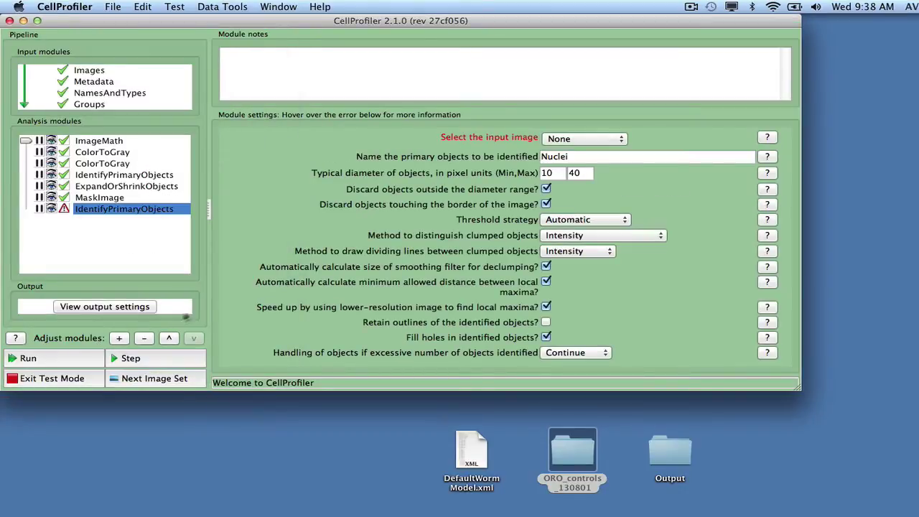
{"action": "left_click", "coordinate": [554, 140]}
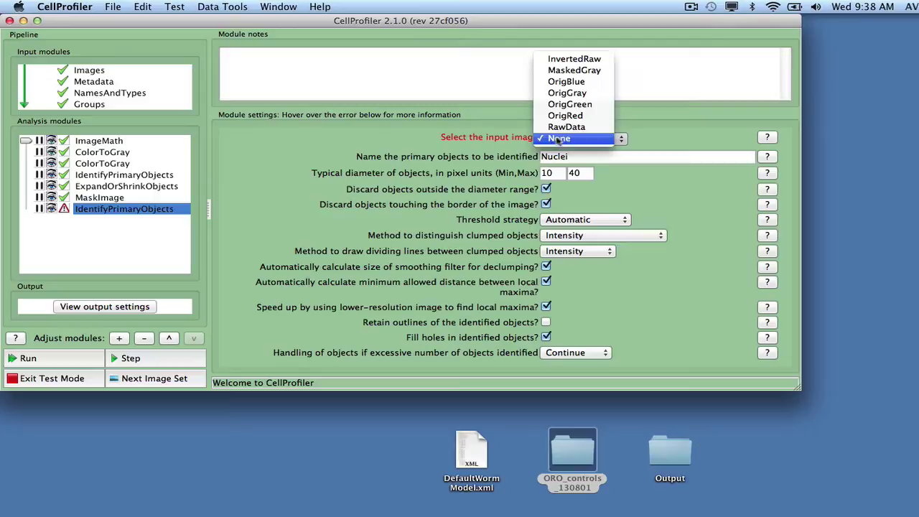
{"action": "left_click", "coordinate": [566, 71]}
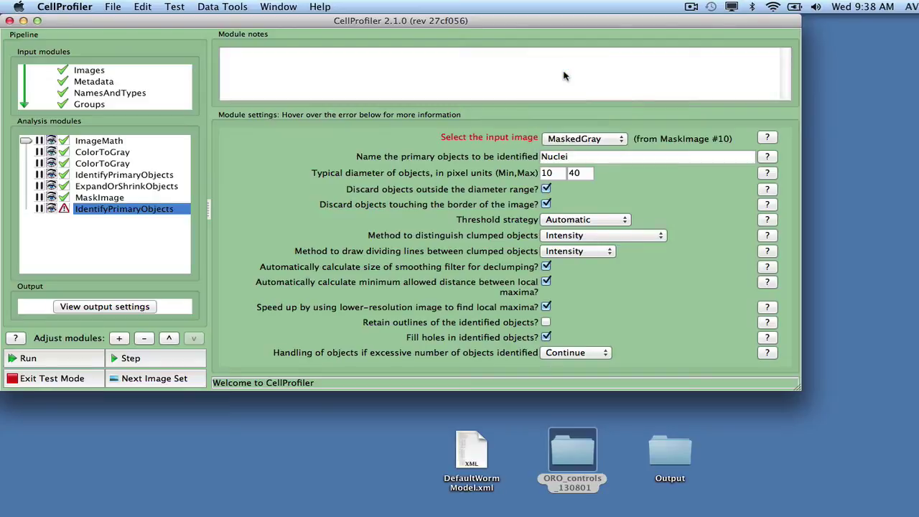
Step: Set the typical object diameter range to 20–30000 pixels
{"action": "left_click", "coordinate": [550, 173]}
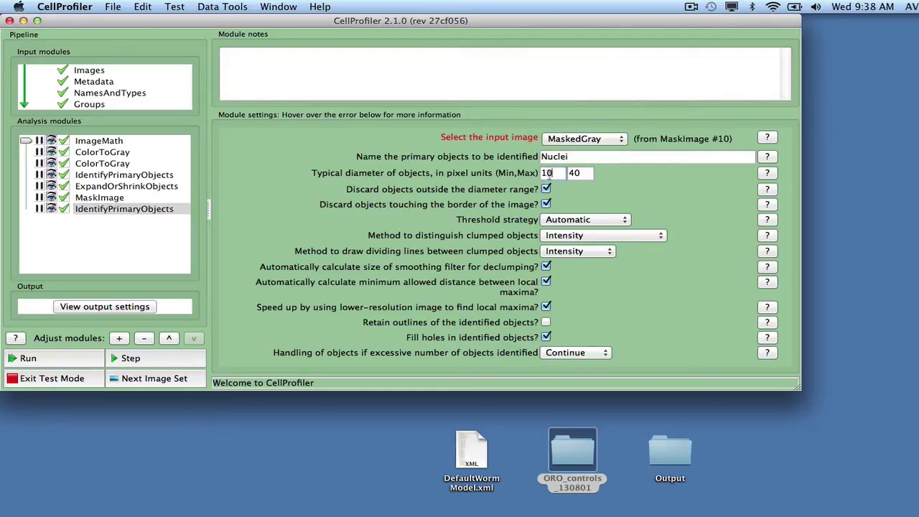
{"action": "left_click_drag", "start_coordinate": [550, 174], "coordinate": [544, 176]}
{"action": "type", "text": "20"}
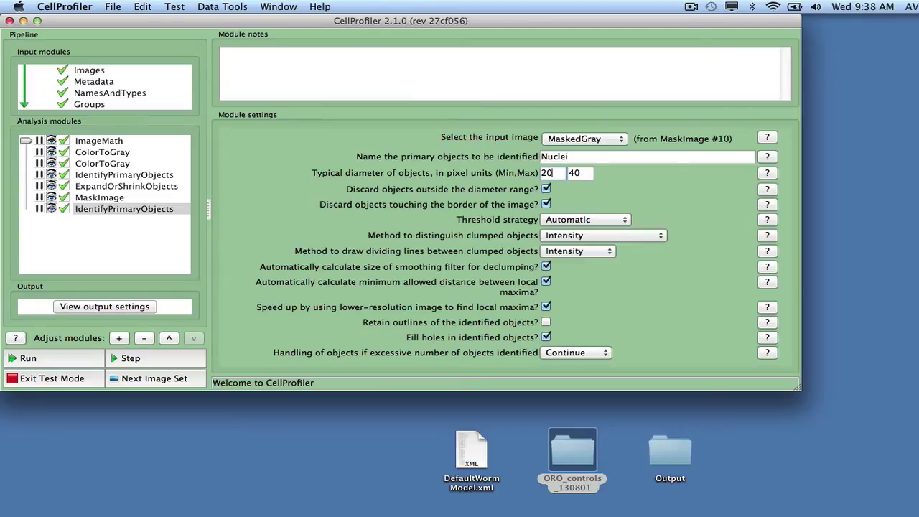
{"action": "double_click", "coordinate": [577, 174]}
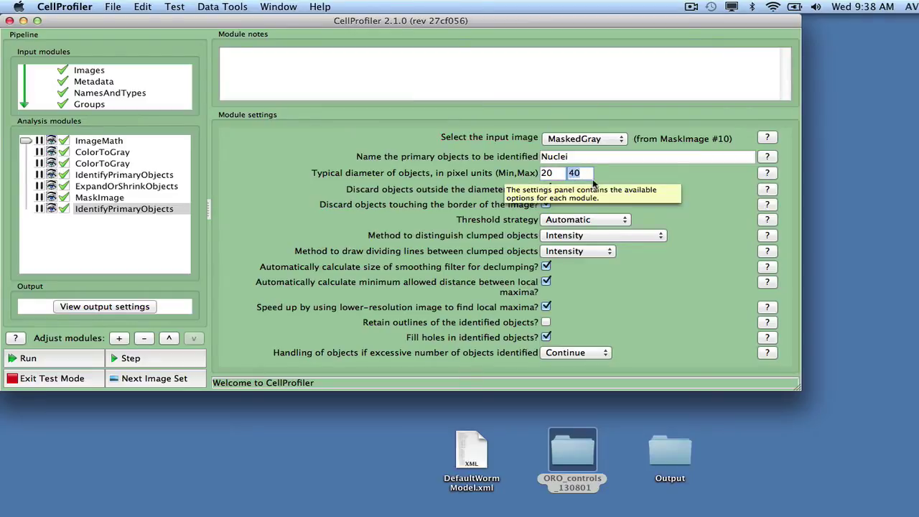
{"action": "type", "text": "30000"}
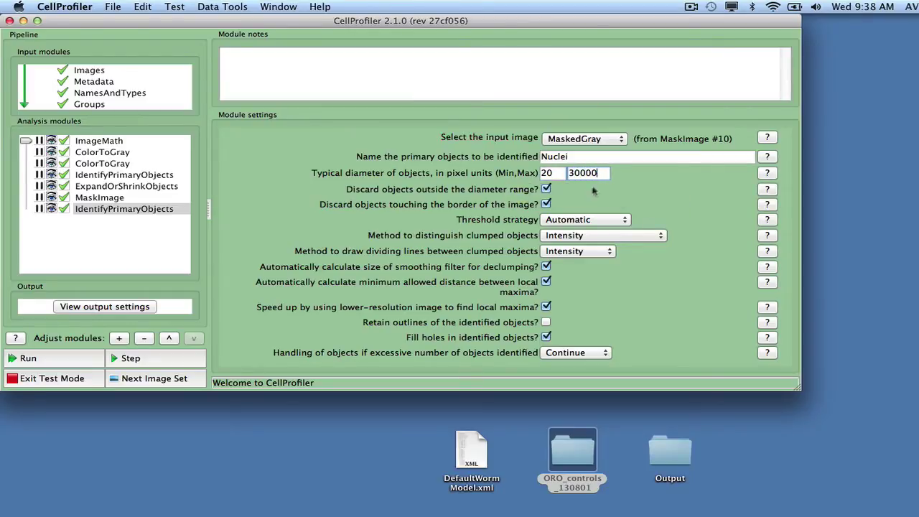
Step: Use a global RobustBackground threshold with lower bound 0.09, no declumping, naming objects WormObjects
{"action": "left_click", "coordinate": [581, 222]}
{"action": "left_click", "coordinate": [580, 231]}
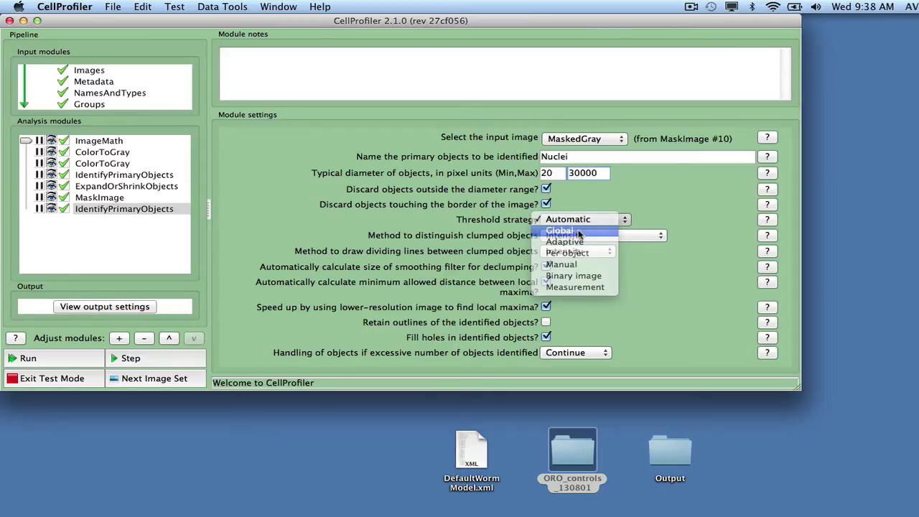
{"action": "left_click", "coordinate": [578, 236]}
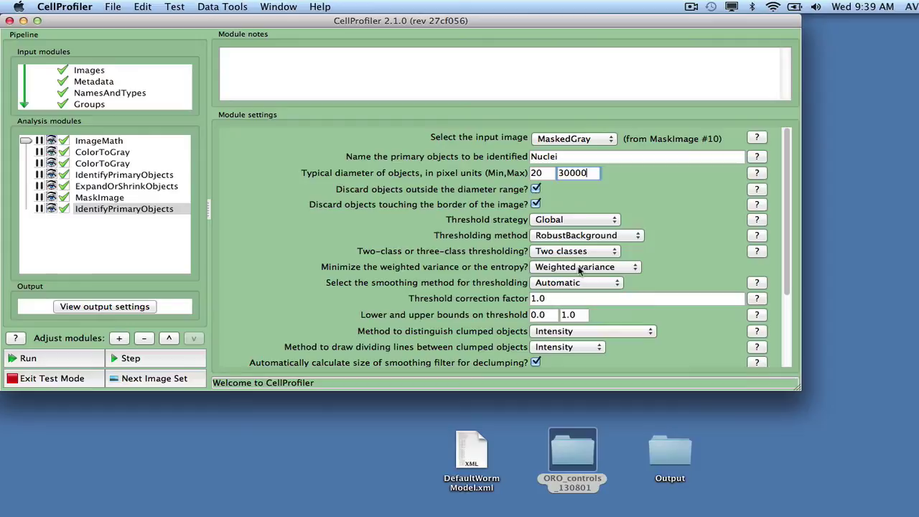
{"action": "left_click", "coordinate": [548, 283]}
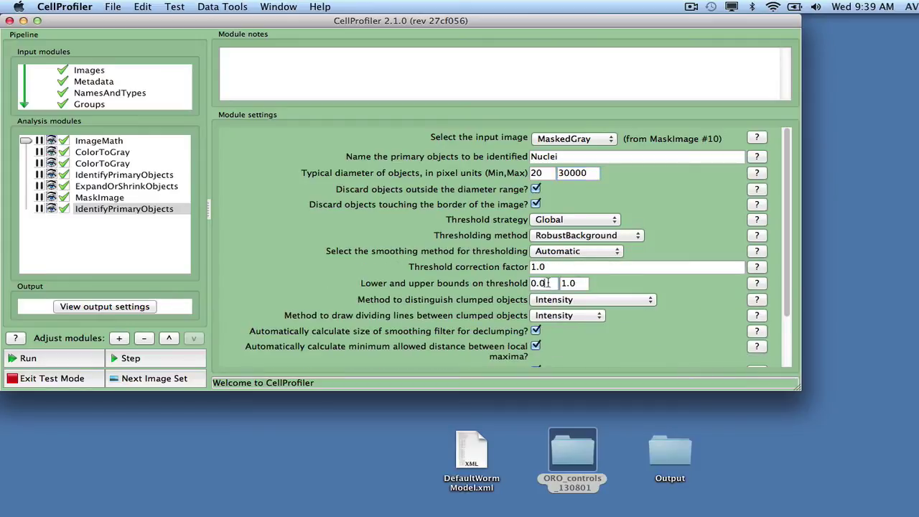
{"action": "type", "text": "9"}
{"action": "left_click", "coordinate": [564, 302]}
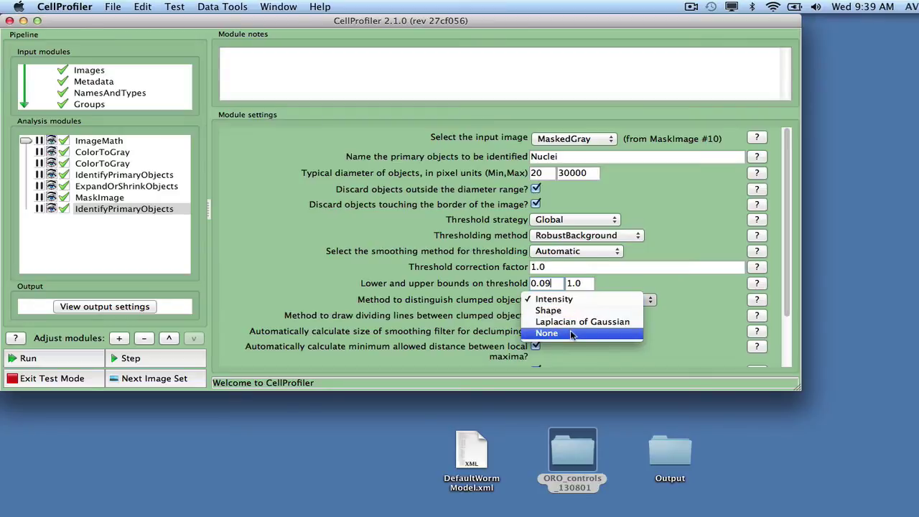
{"action": "left_click", "coordinate": [571, 333]}
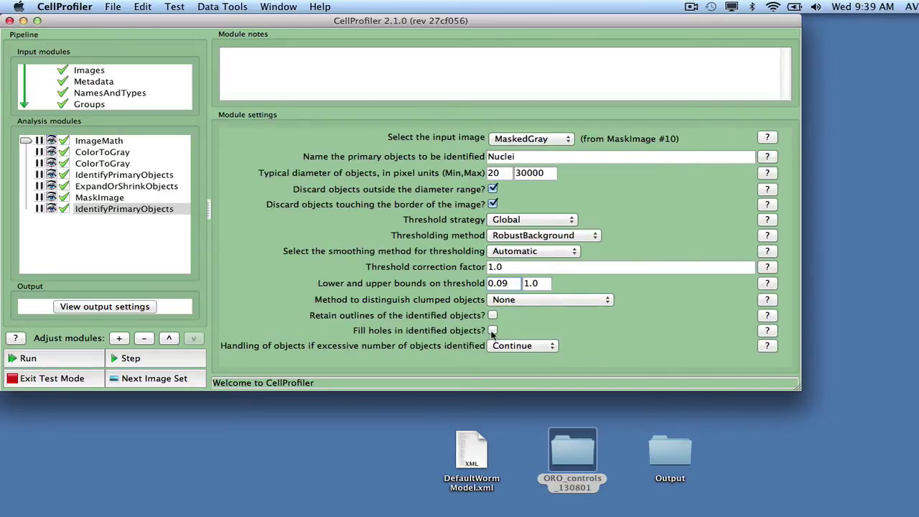
{"action": "double_click", "coordinate": [502, 157]}
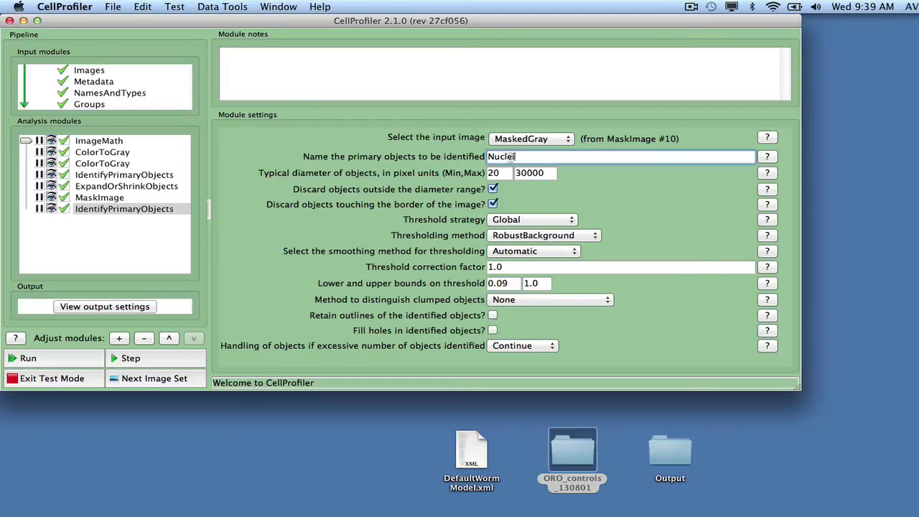
{"action": "type", "text": "WormObjects"}
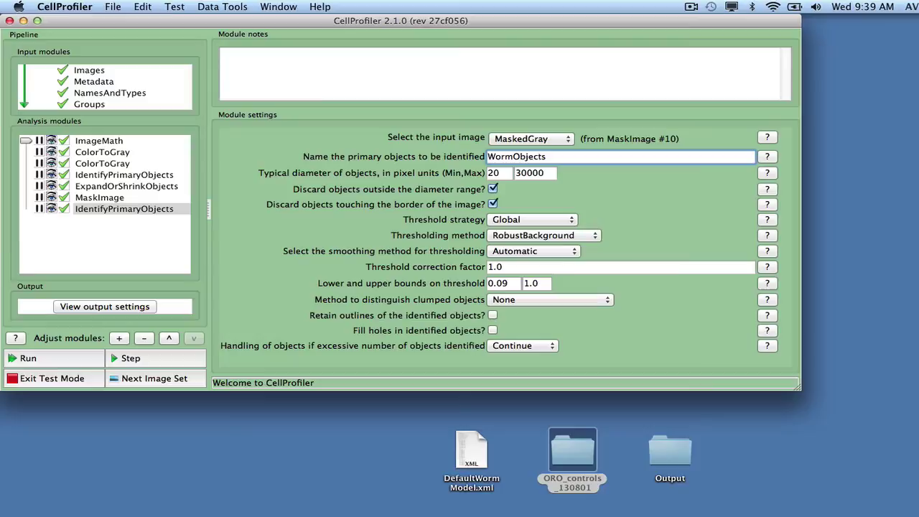
Step: Test-run the pipeline on the first image, yielding 12 WormObjects covering 3.7% of the image
{"action": "left_click", "coordinate": [85, 359]}
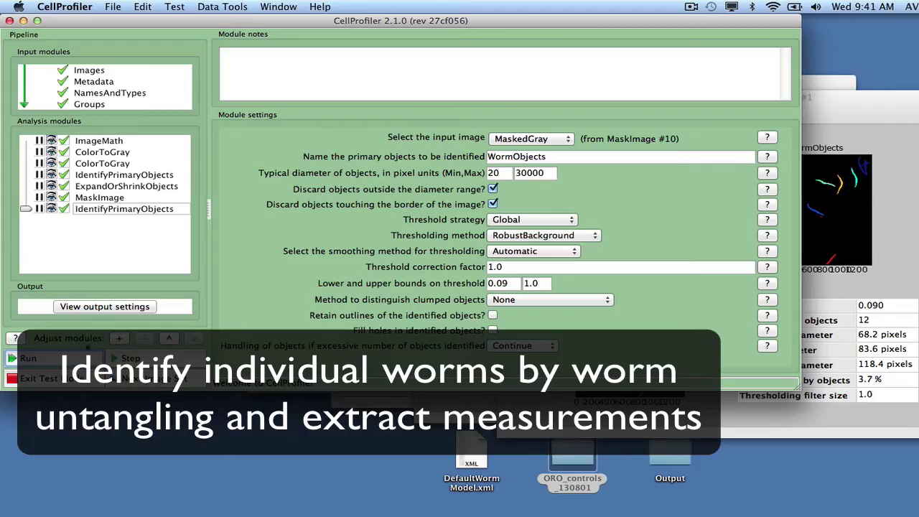
Step: Add ConvertObjectsToImage turning WormObjects into a Binary (black & white) image named WormBinary
{"action": "left_click", "coordinate": [119, 338]}
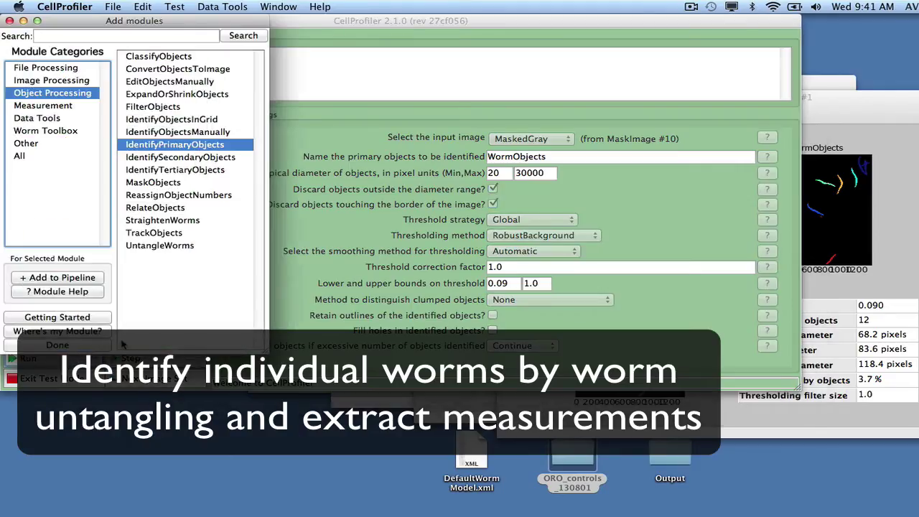
{"action": "left_click", "coordinate": [176, 69]}
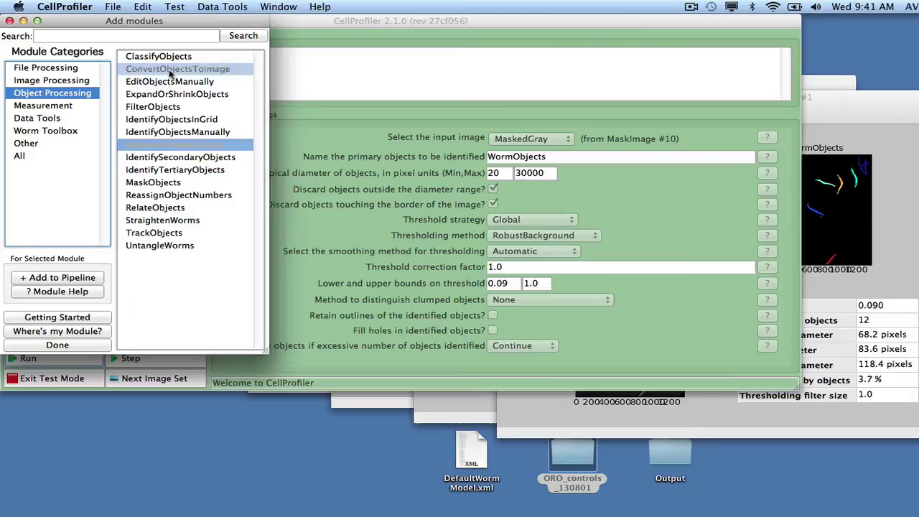
{"action": "left_click", "coordinate": [58, 346]}
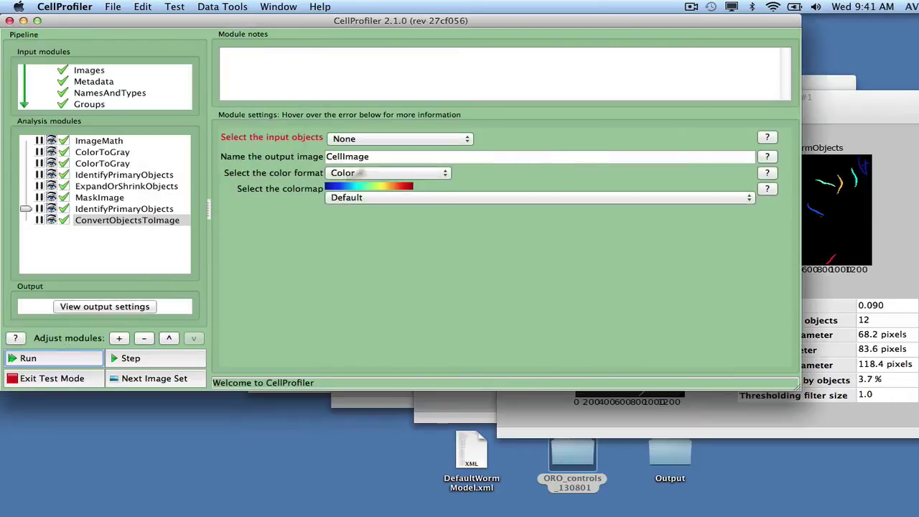
{"action": "left_click", "coordinate": [400, 138]}
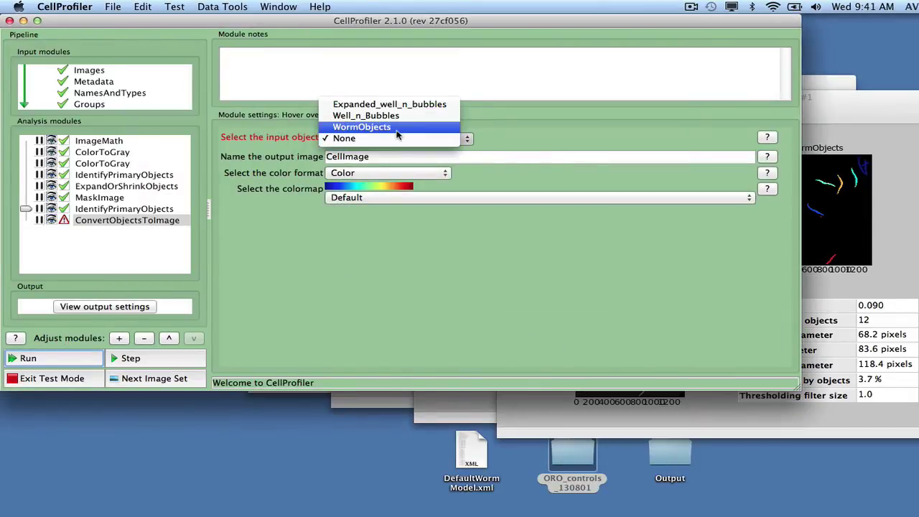
{"action": "left_click", "coordinate": [401, 126]}
{"action": "key", "text": "super+a"}
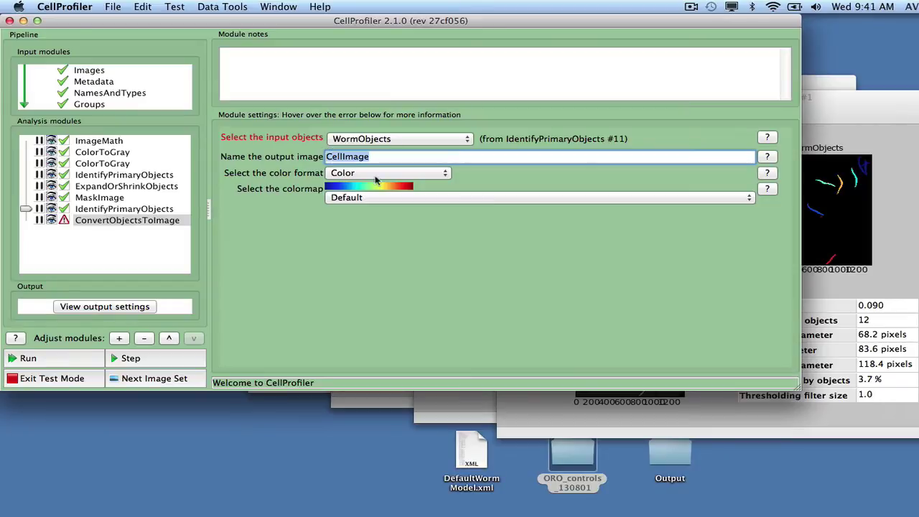
{"action": "type", "text": "WormBinary"}
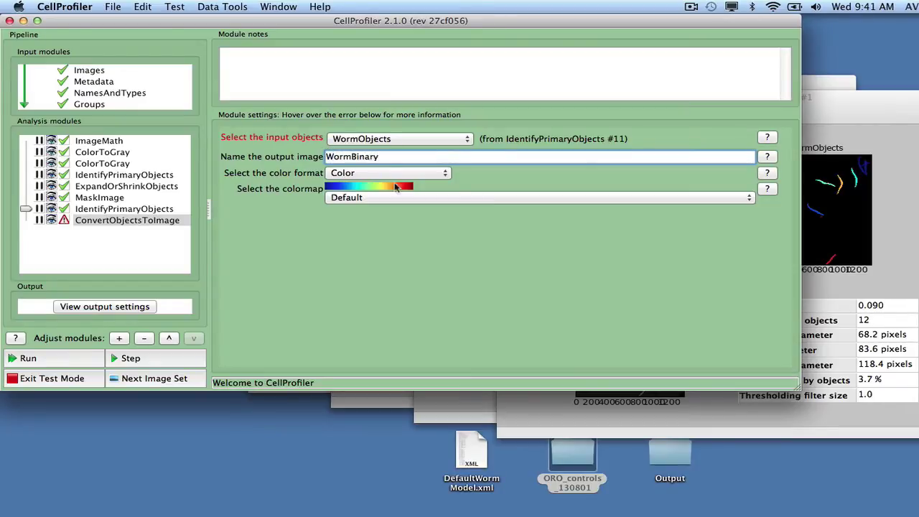
{"action": "left_click", "coordinate": [388, 173]}
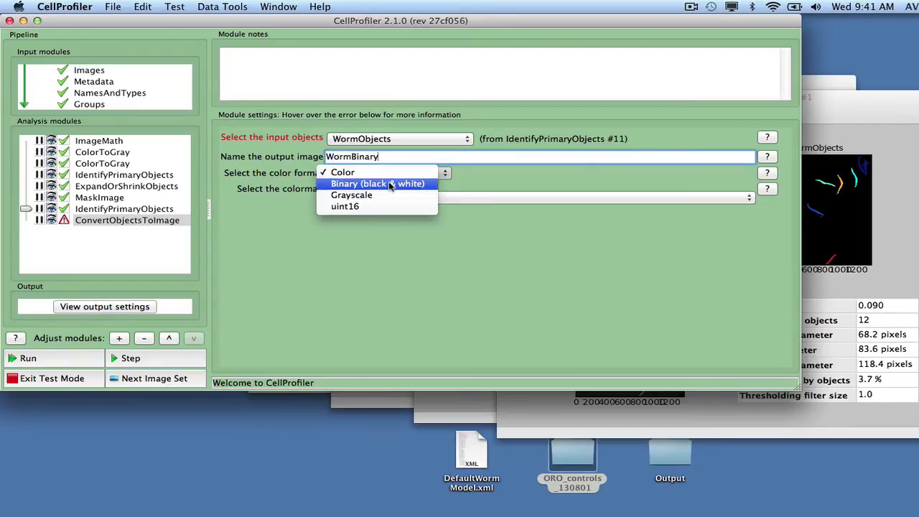
{"action": "left_click", "coordinate": [390, 181]}
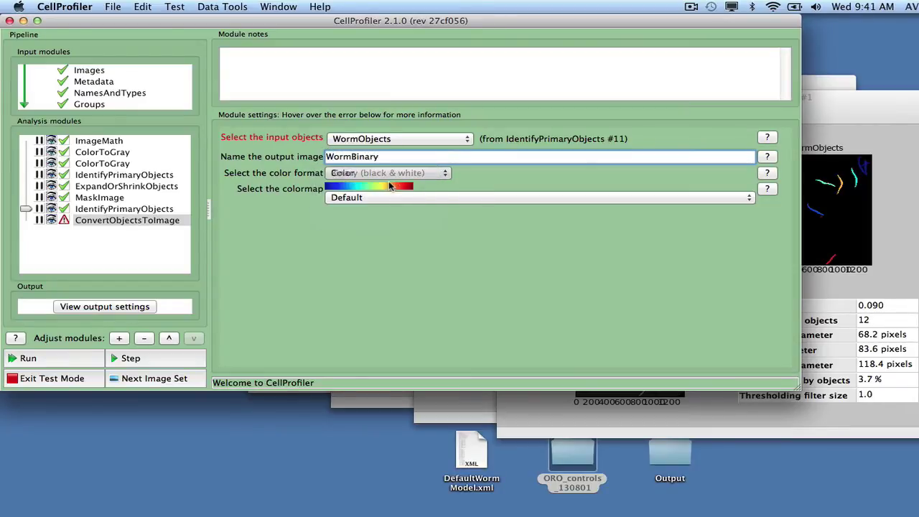
Step: Add an UntangleWorms module from the Worm Toolbox
{"action": "left_click", "coordinate": [119, 339]}
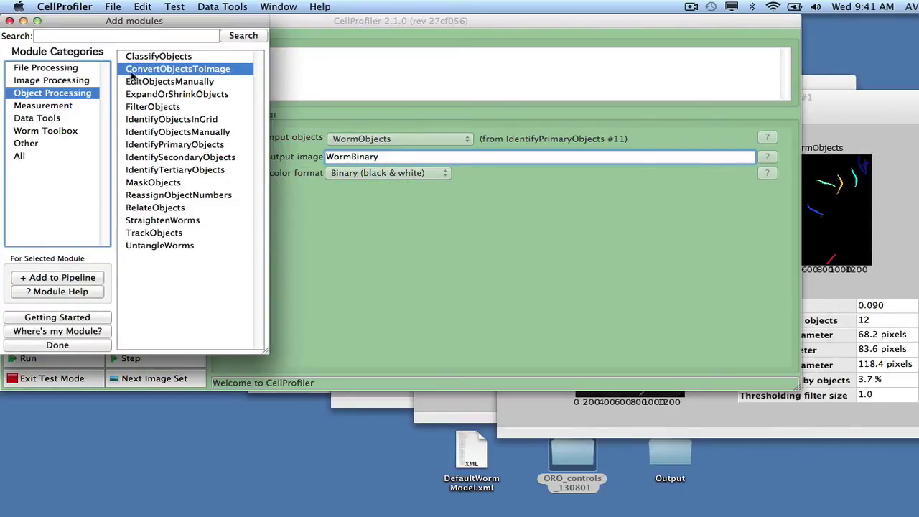
{"action": "left_click", "coordinate": [52, 134]}
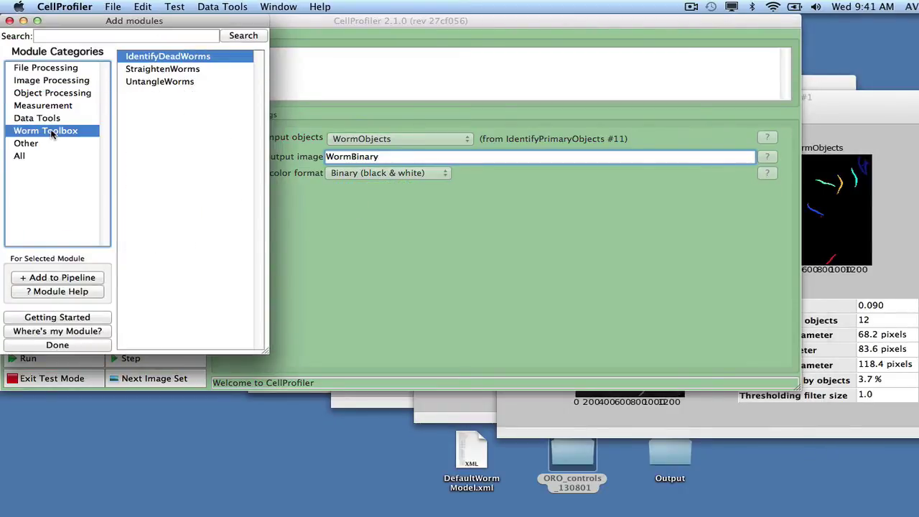
{"action": "left_click", "coordinate": [140, 83]}
{"action": "double_click", "coordinate": [140, 83]}
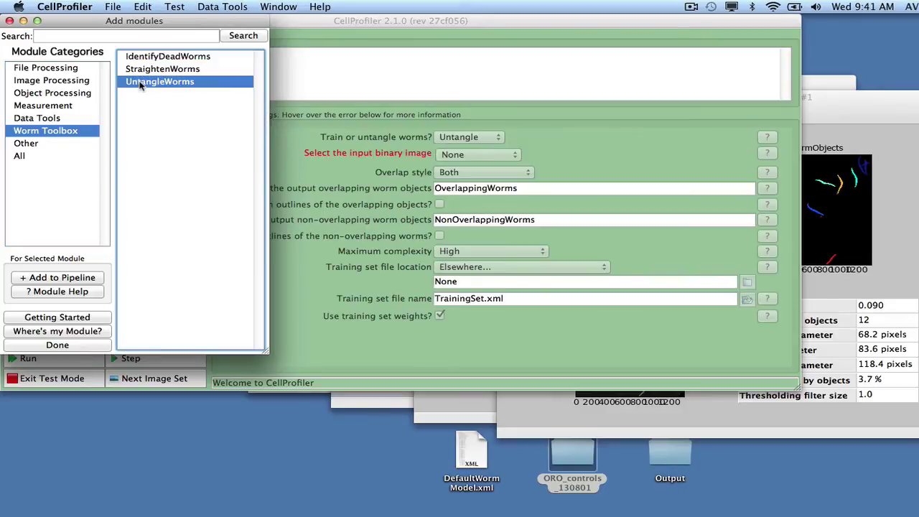
{"action": "left_click", "coordinate": [96, 345]}
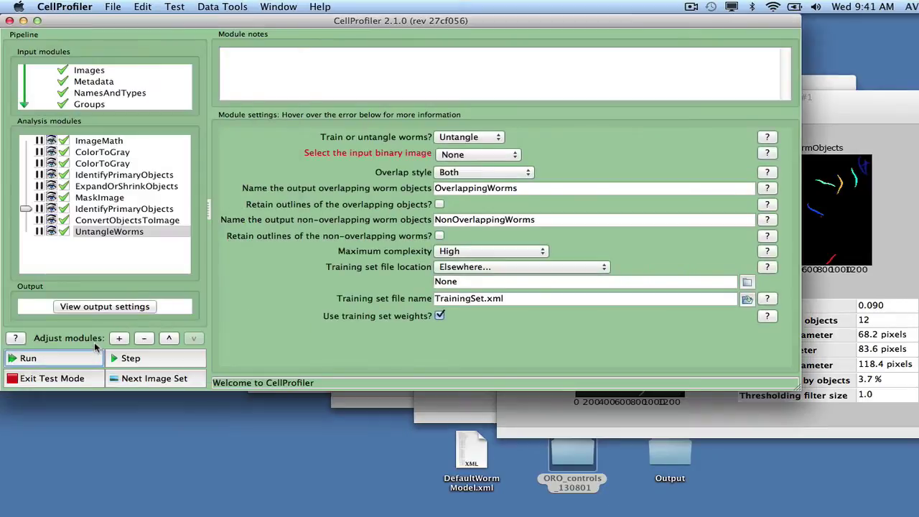
Step: Set its input to WormBinary and retain outlines of overlapping and non-overlapping worms
{"action": "left_click", "coordinate": [470, 161]}
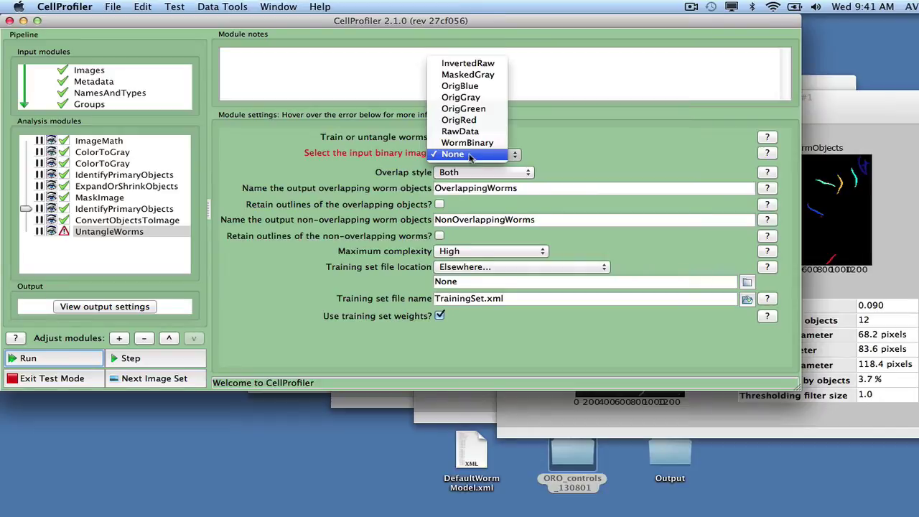
{"action": "left_click", "coordinate": [469, 143]}
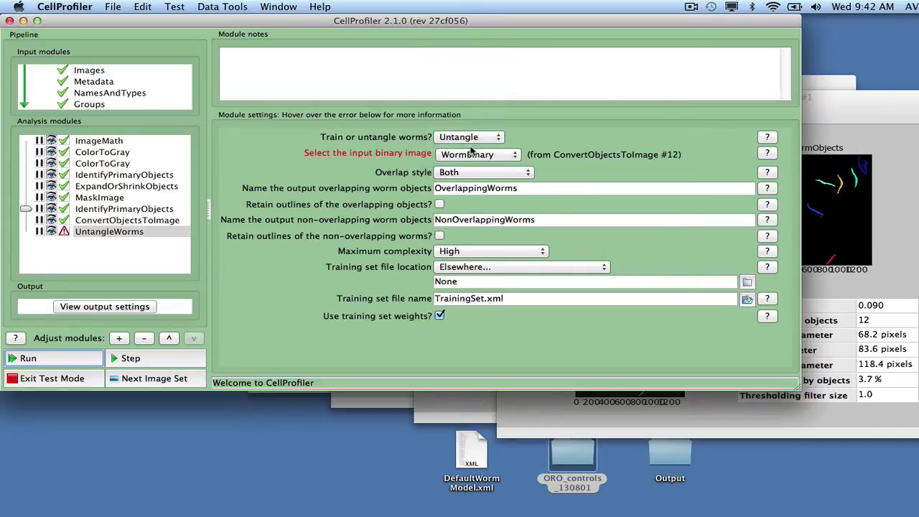
{"action": "left_click", "coordinate": [439, 204]}
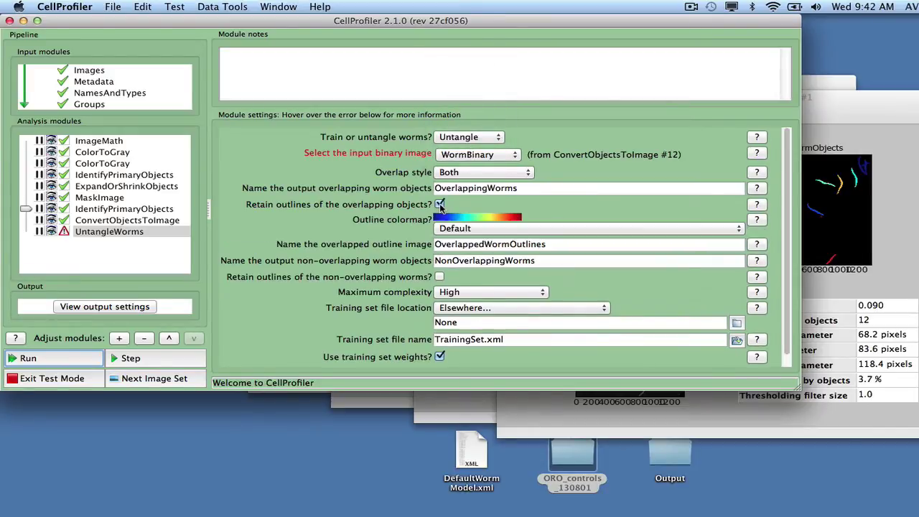
{"action": "left_click", "coordinate": [440, 277]}
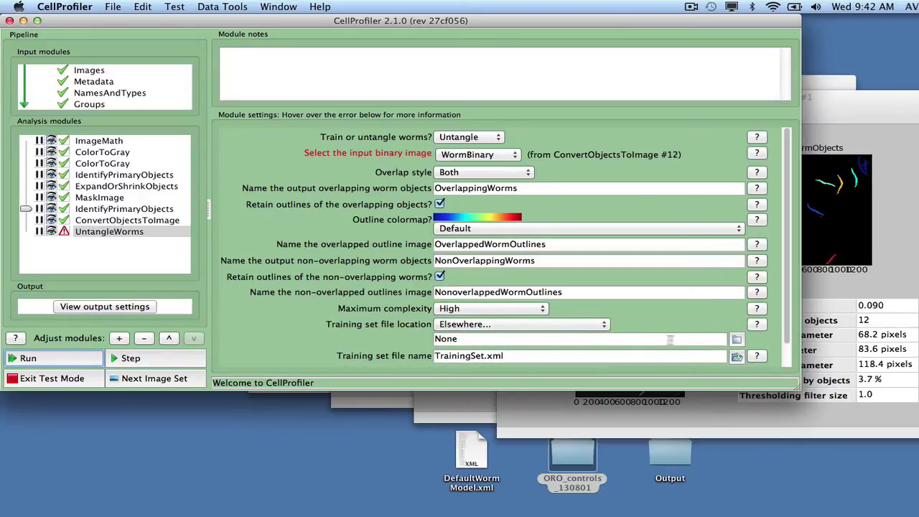
Step: Load DefaultWormModel.xml as the training set and test-run through UntangleWorms
{"action": "left_click", "coordinate": [737, 357]}
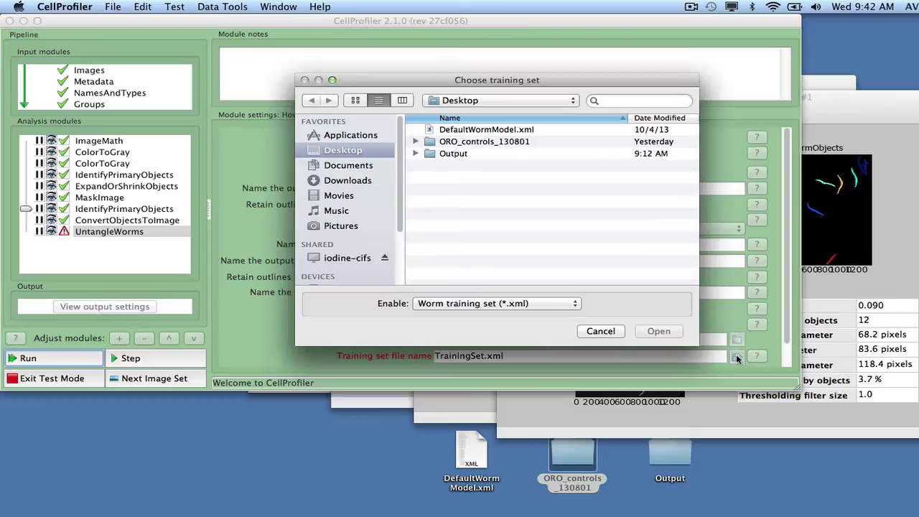
{"action": "left_click", "coordinate": [510, 131]}
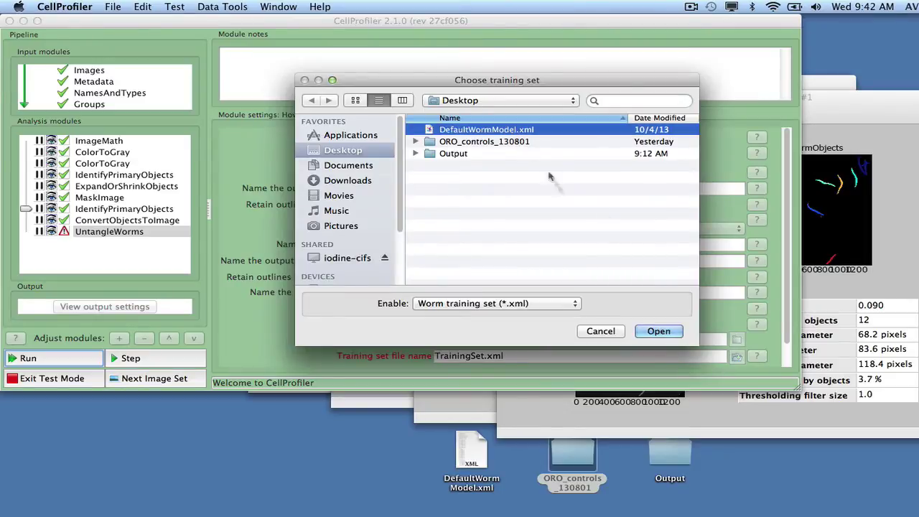
{"action": "left_click", "coordinate": [643, 337]}
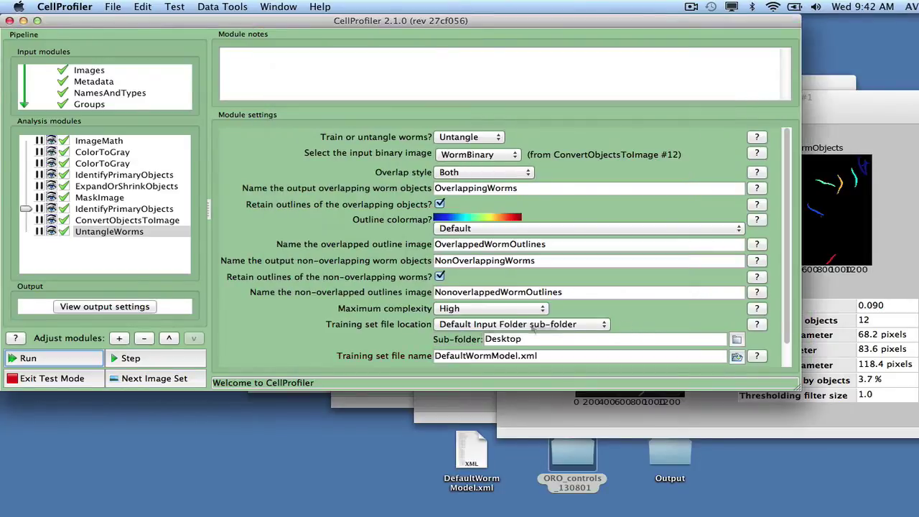
{"action": "left_click", "coordinate": [81, 358]}
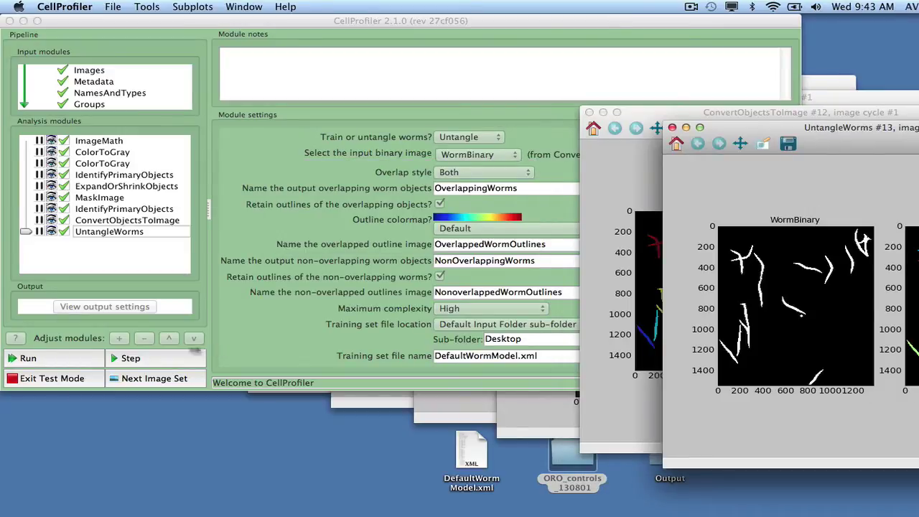
Step: Add an OverlayOutlines module drawing on the RawData image
{"action": "left_click", "coordinate": [118, 340]}
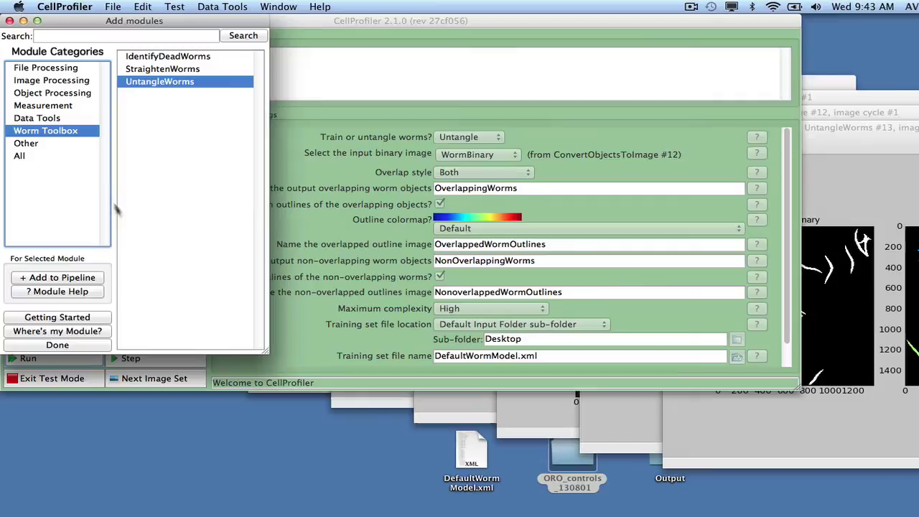
{"action": "left_click", "coordinate": [62, 83]}
{"action": "double_click", "coordinate": [159, 258]}
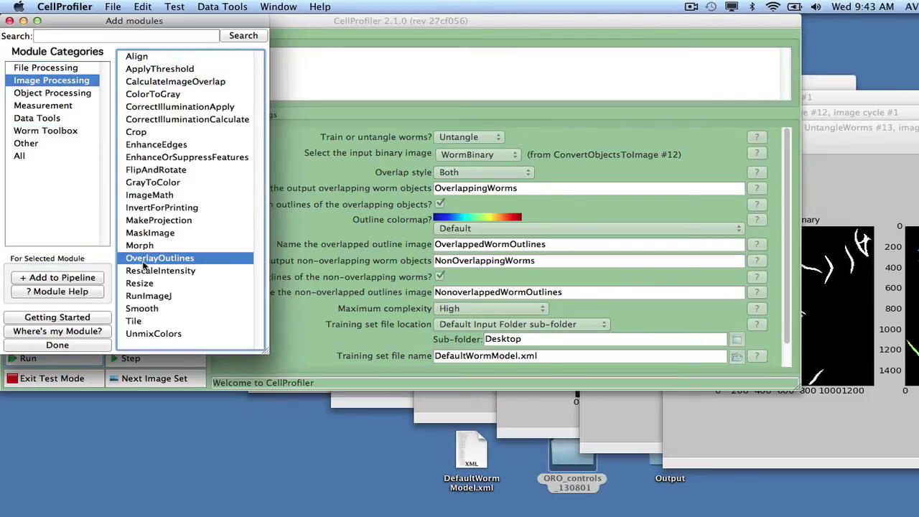
{"action": "left_click", "coordinate": [58, 345]}
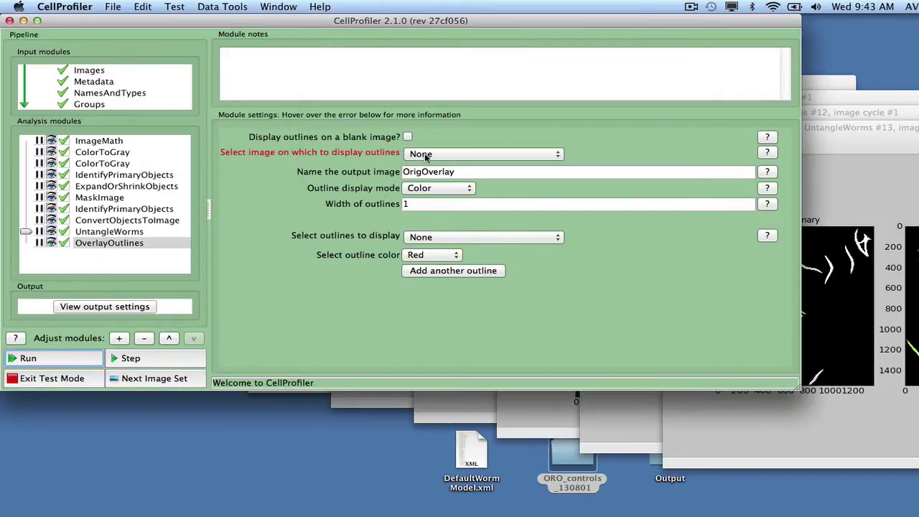
{"action": "left_click", "coordinate": [426, 155]}
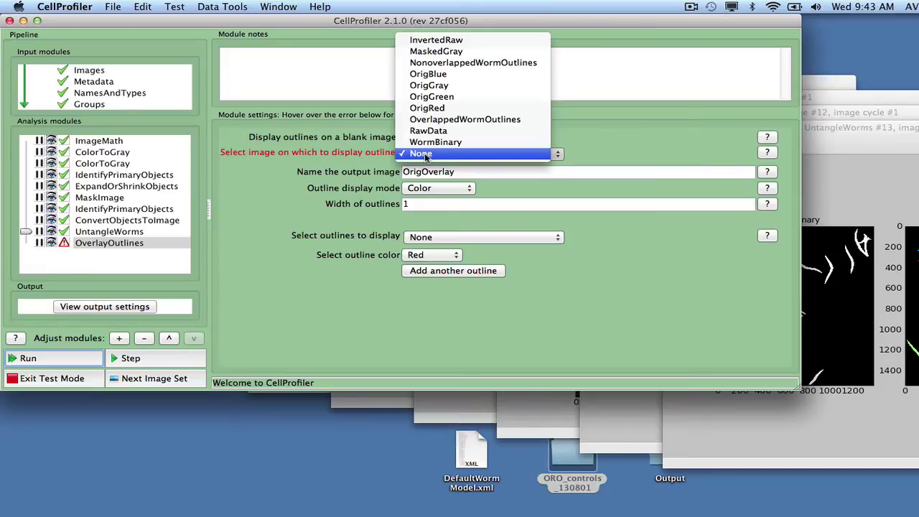
{"action": "left_click", "coordinate": [428, 131]}
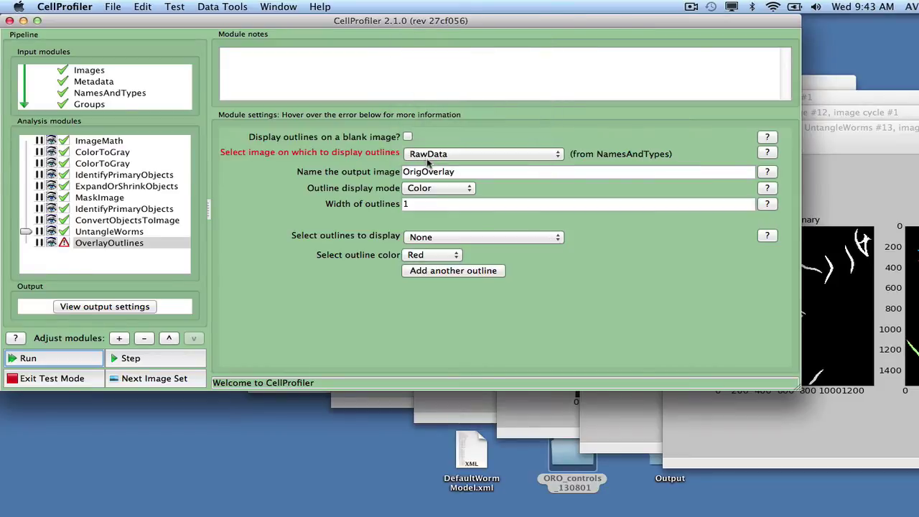
Step: Overlay NonoverlappedWormOutlines in red plus a second set, OverlappedWormOutlines, in green
{"action": "left_click", "coordinate": [435, 237]}
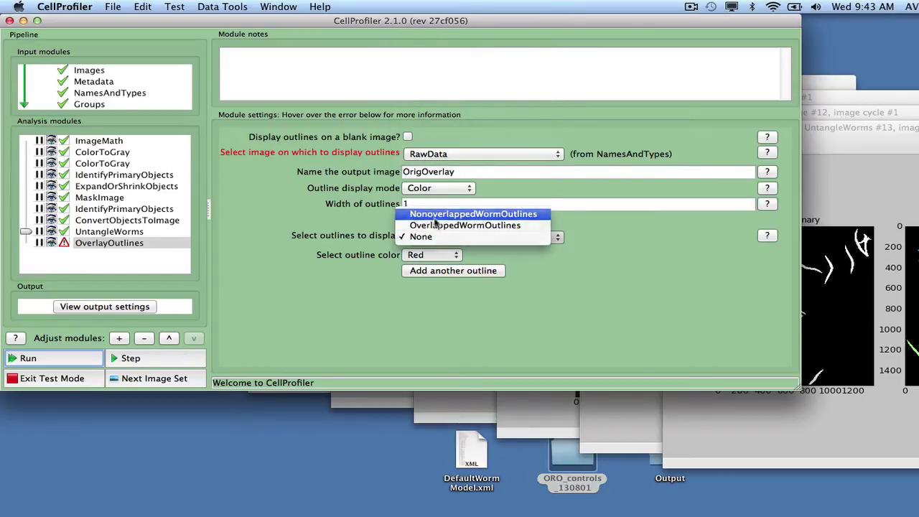
{"action": "left_click", "coordinate": [436, 214]}
{"action": "left_click", "coordinate": [440, 273]}
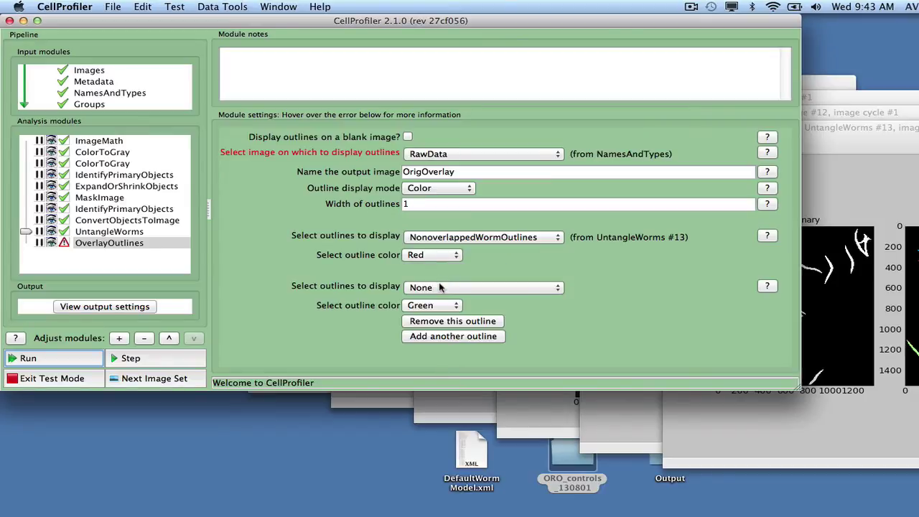
{"action": "left_click", "coordinate": [441, 286]}
{"action": "left_click", "coordinate": [439, 278]}
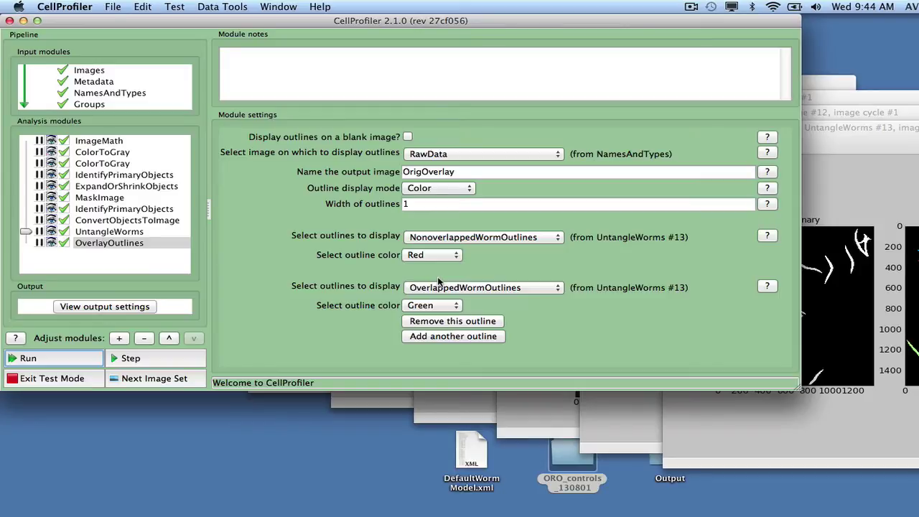
Step: Add MeasureObjectSizeShape for NonOverlappingWorms with Zernike features turned off
{"action": "left_click", "coordinate": [120, 340]}
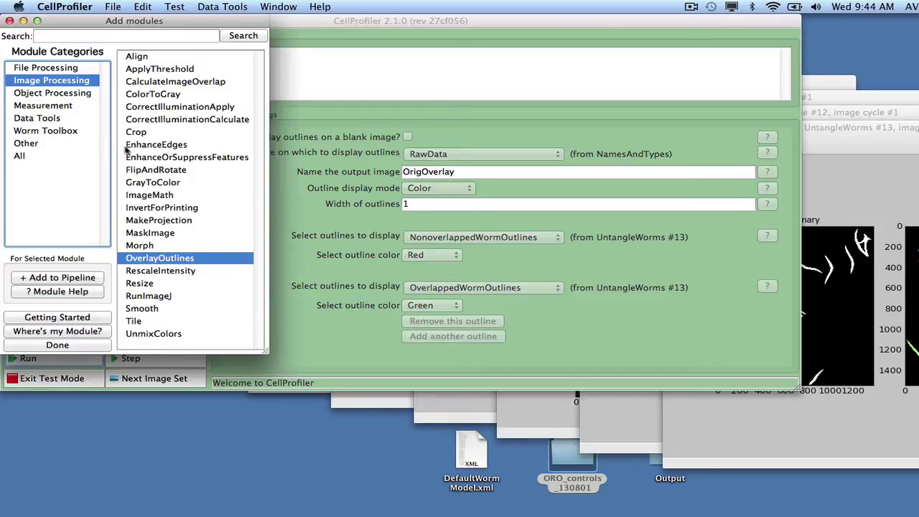
{"action": "left_click", "coordinate": [72, 106]}
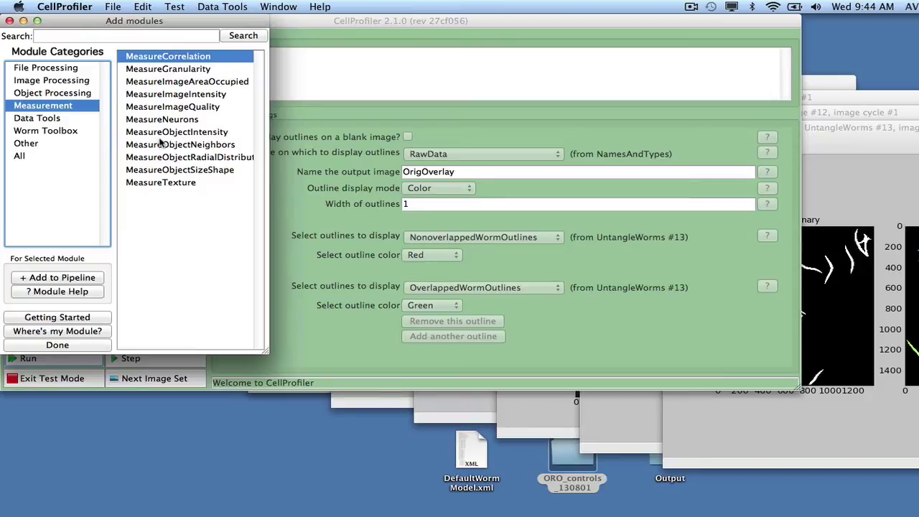
{"action": "left_click", "coordinate": [170, 171]}
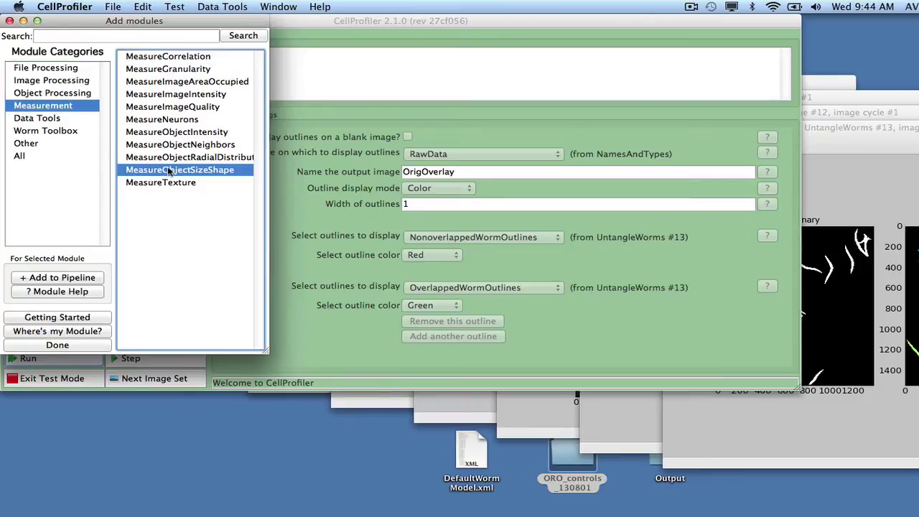
{"action": "left_click", "coordinate": [105, 346]}
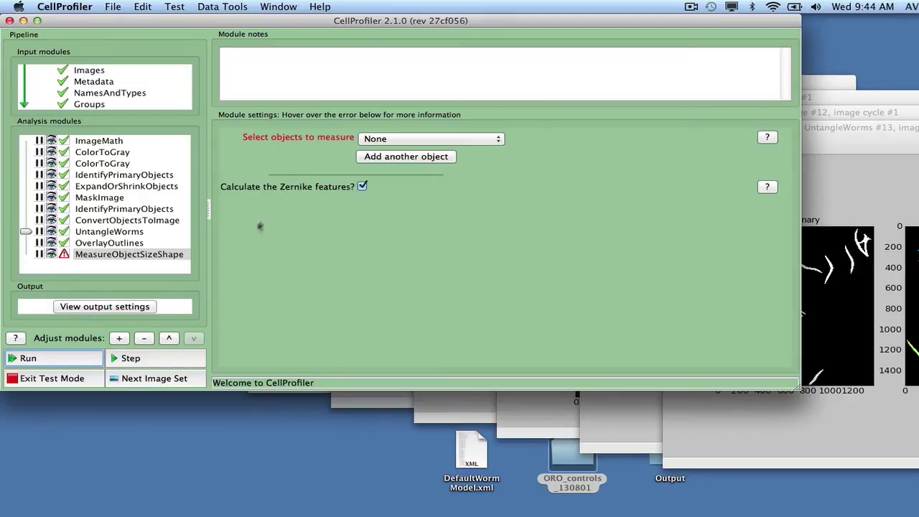
{"action": "left_click", "coordinate": [388, 143]}
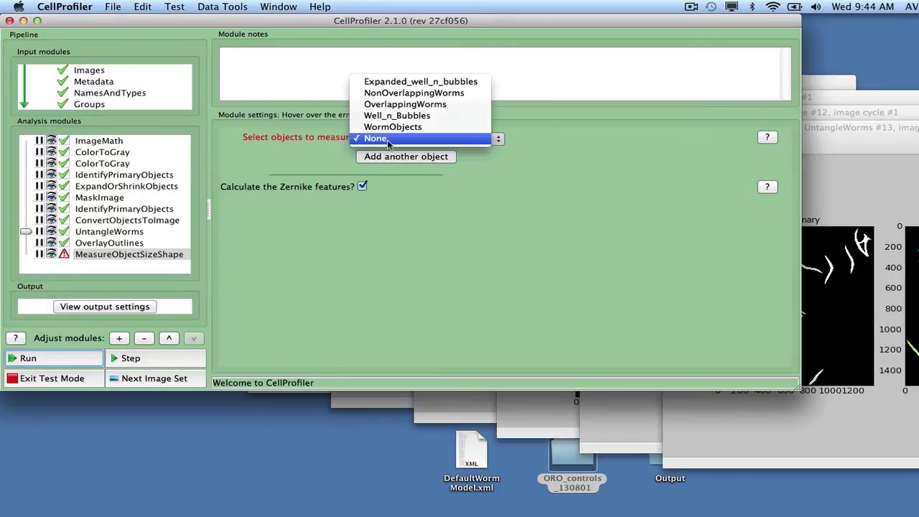
{"action": "left_click", "coordinate": [395, 93]}
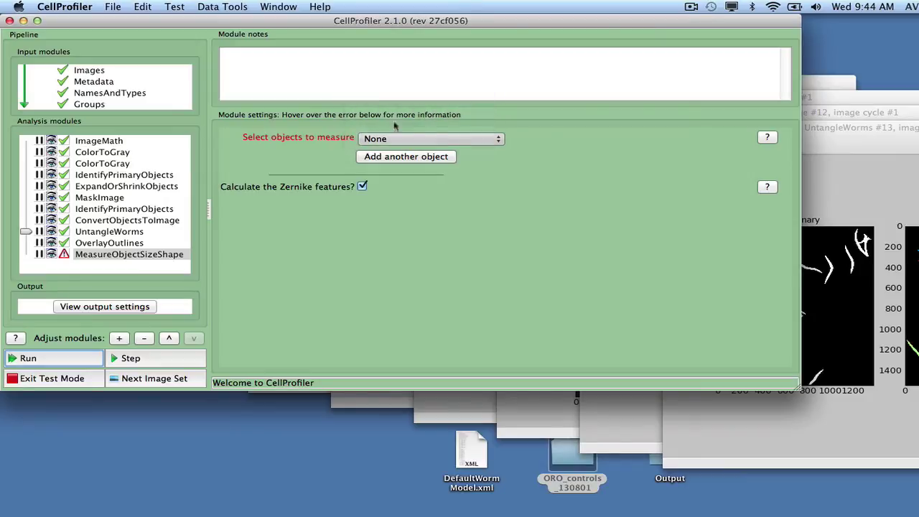
{"action": "left_click", "coordinate": [362, 186]}
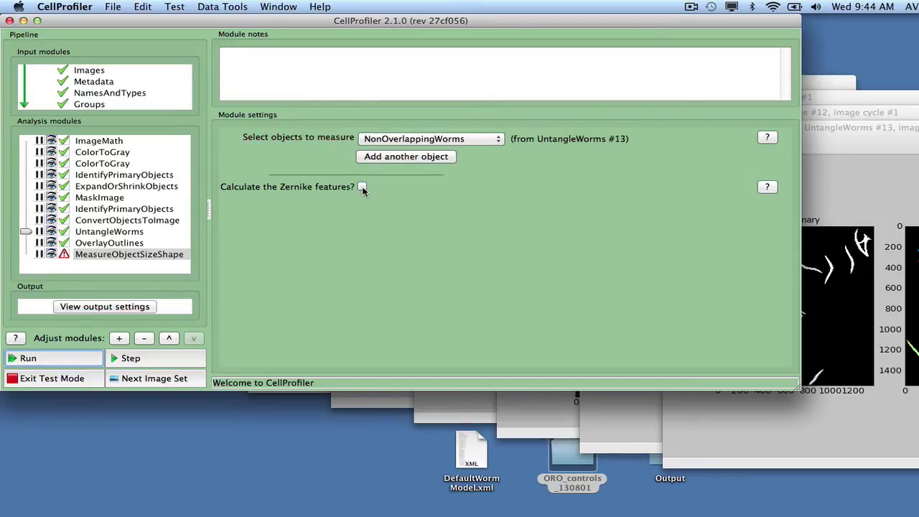
Step: Add a Morph module applying the distance operation to WormBinary, output WormWidthsFromBinary
{"action": "left_click", "coordinate": [119, 338]}
{"action": "left_click", "coordinate": [72, 82]}
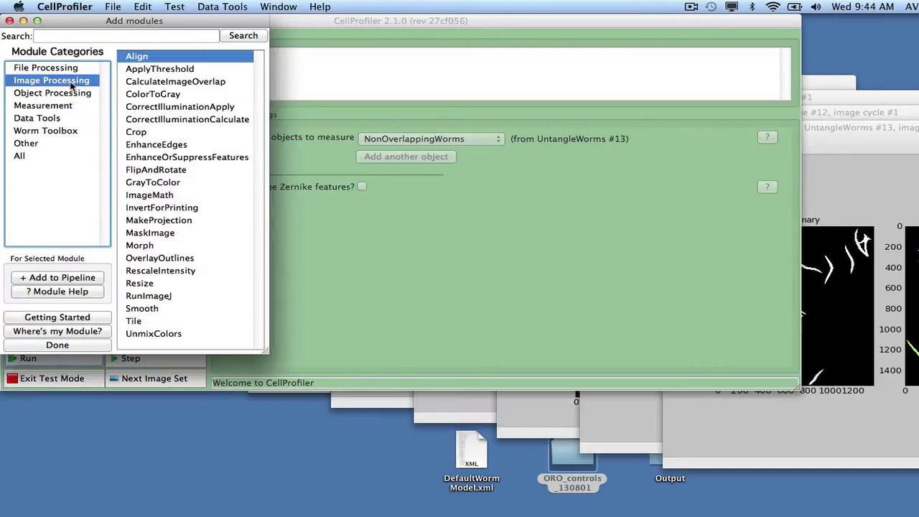
{"action": "double_click", "coordinate": [140, 246]}
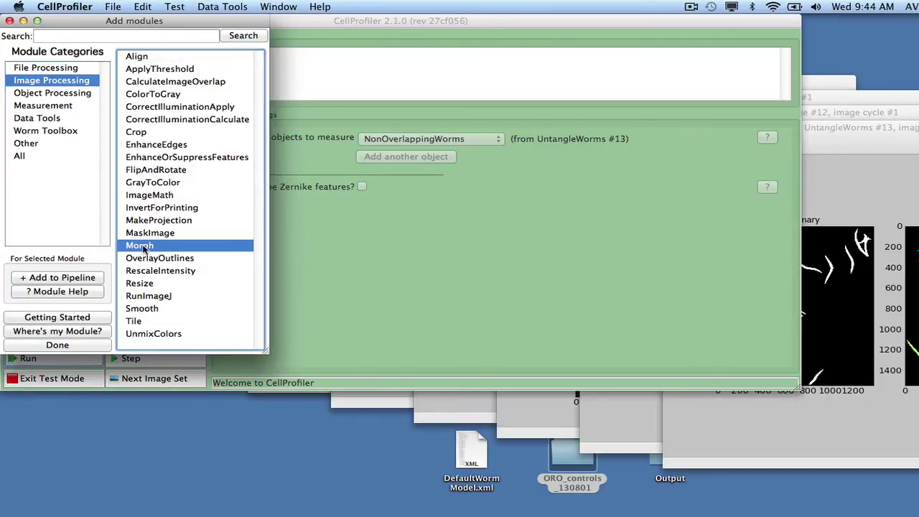
{"action": "left_click", "coordinate": [81, 346]}
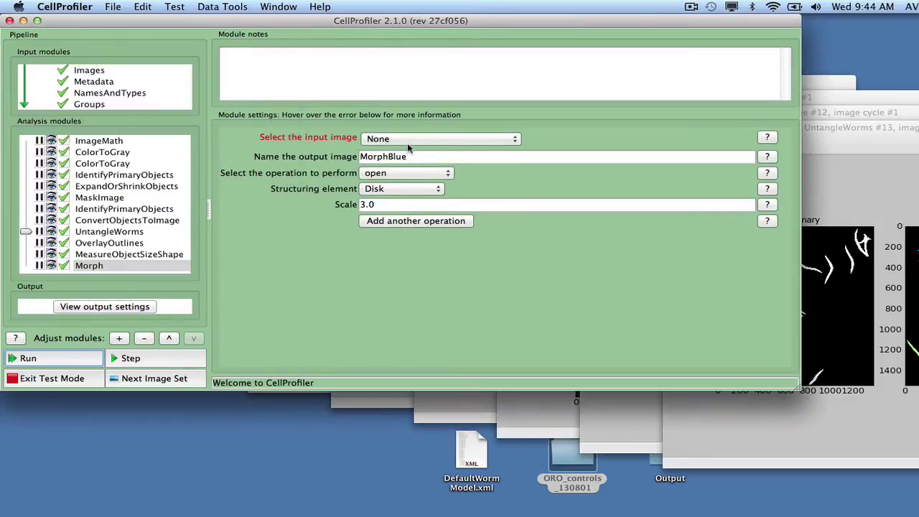
{"action": "left_click", "coordinate": [407, 143]}
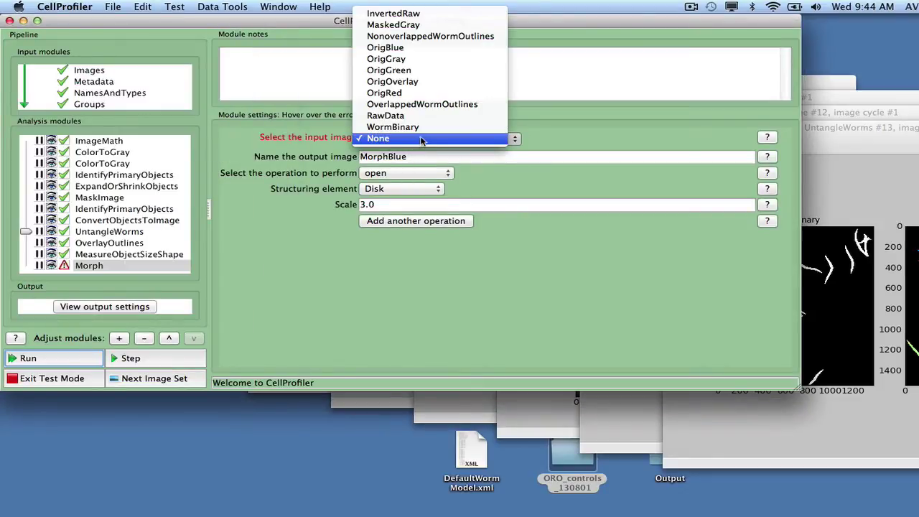
{"action": "left_click", "coordinate": [423, 148]}
{"action": "left_click_drag", "start_coordinate": [409, 156], "coordinate": [332, 156]}
{"action": "type", "text": "WormWidthsFromBinary"}
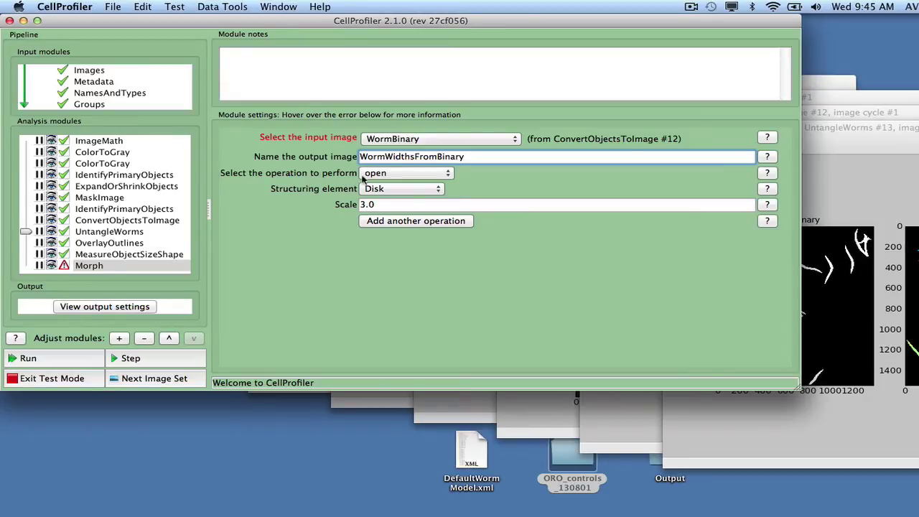
{"action": "left_click", "coordinate": [364, 177]}
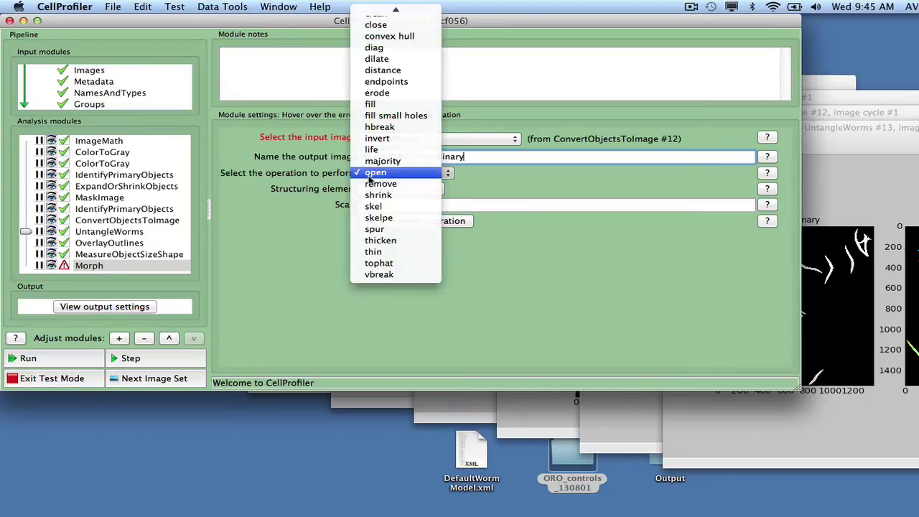
{"action": "left_click", "coordinate": [383, 70]}
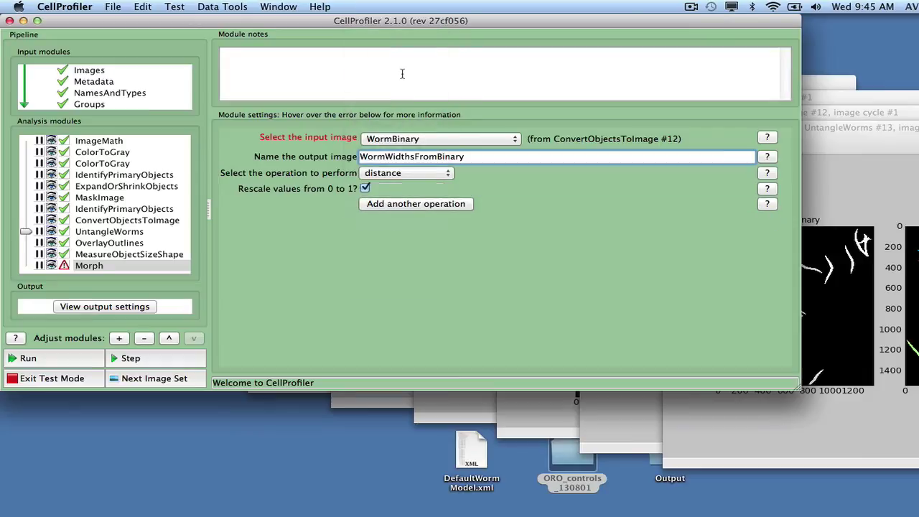
Step: Add a MeasureObjectIntensity module with OrigRed as the first image to measure
{"action": "left_click", "coordinate": [117, 340]}
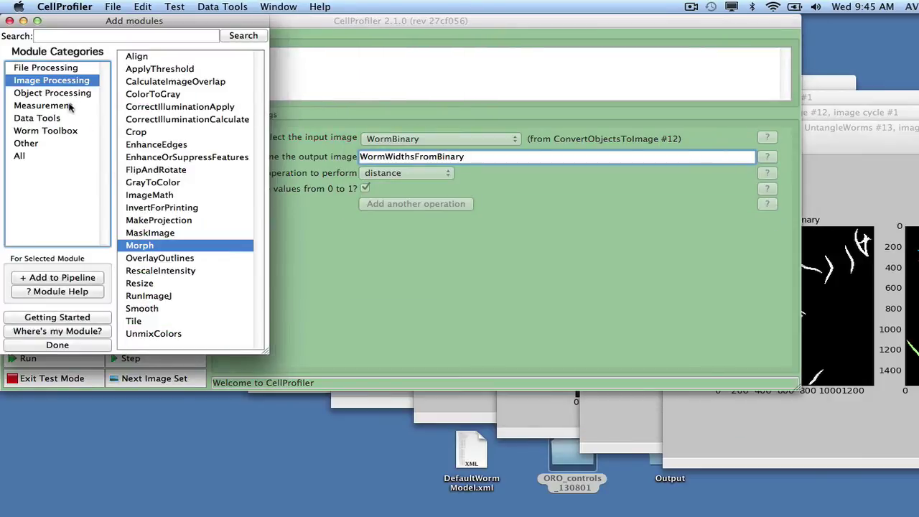
{"action": "left_click", "coordinate": [69, 108]}
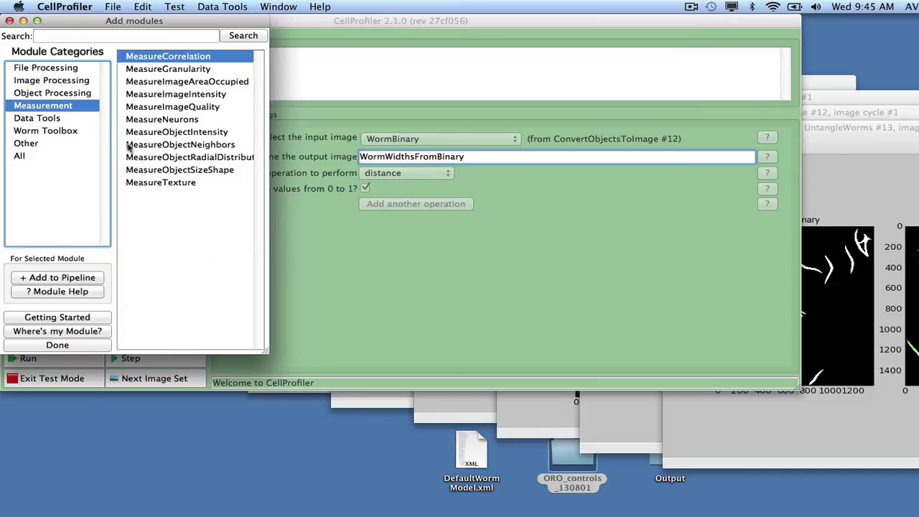
{"action": "double_click", "coordinate": [179, 132]}
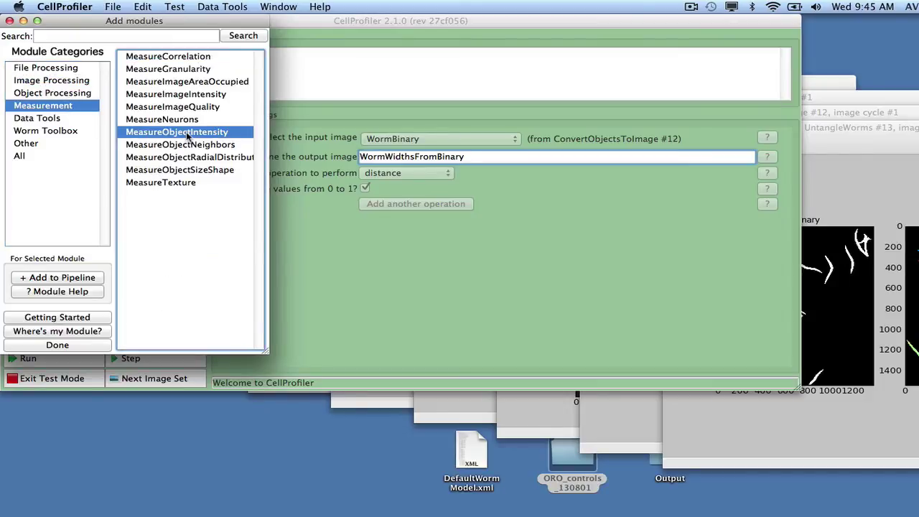
{"action": "left_click", "coordinate": [79, 347]}
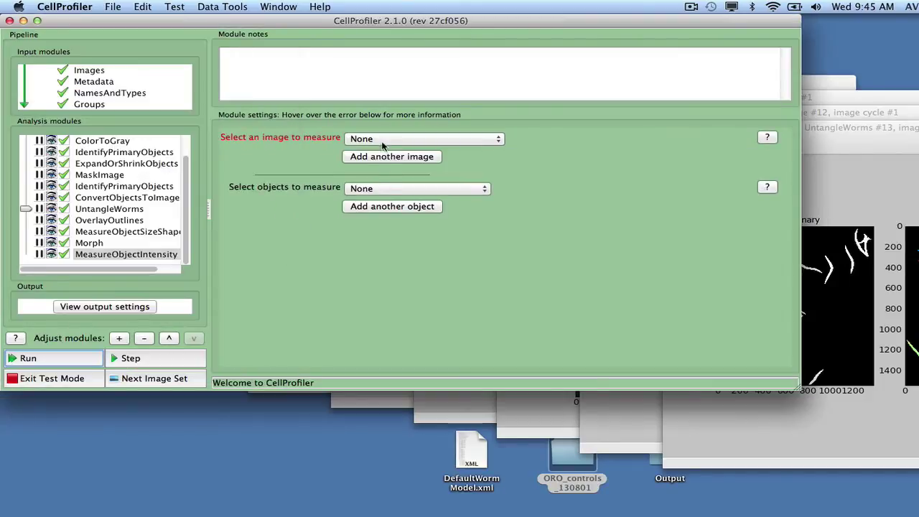
{"action": "left_click", "coordinate": [382, 140]}
{"action": "key", "text": "Up"}
{"action": "key", "text": "Up"}
{"action": "key", "text": "Up"}
{"action": "key", "text": "Up"}
{"action": "key", "text": "Up"}
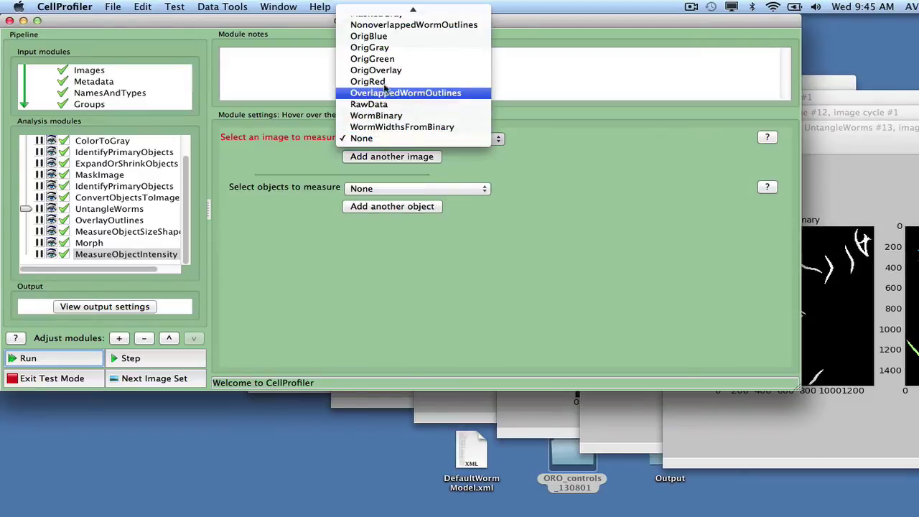
{"action": "key", "text": "Return"}
Step: Add OrigBlue and WormWidthsFromBinary as images, measured within NonOverlappingWorms objects
{"action": "left_click", "coordinate": [386, 158]}
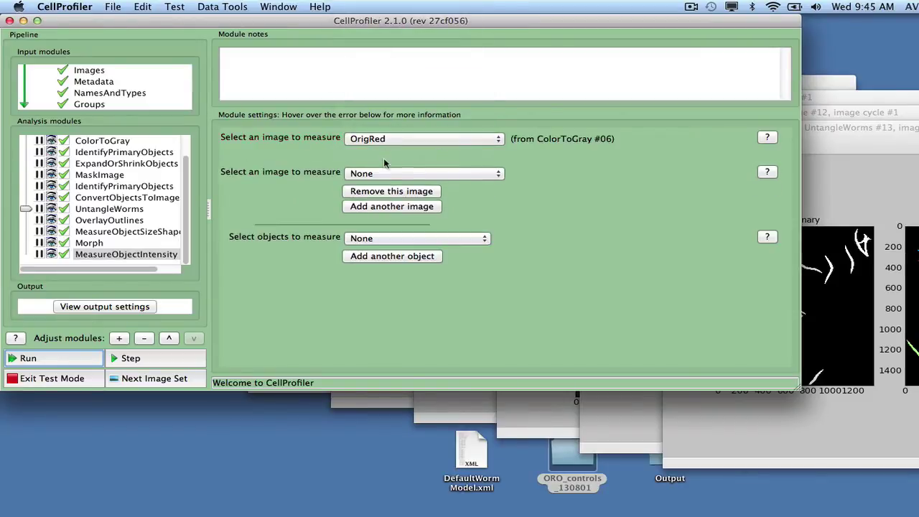
{"action": "left_click", "coordinate": [385, 176]}
{"action": "left_click", "coordinate": [381, 71]}
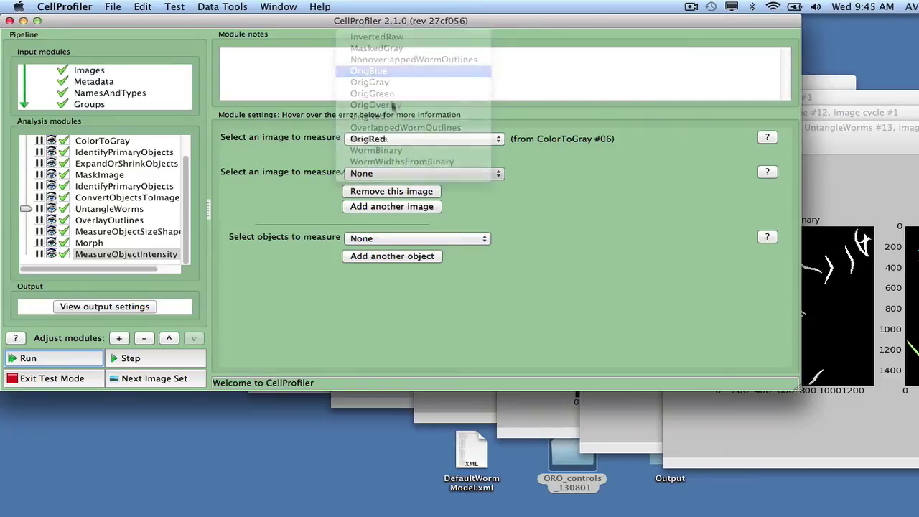
{"action": "left_click", "coordinate": [390, 209]}
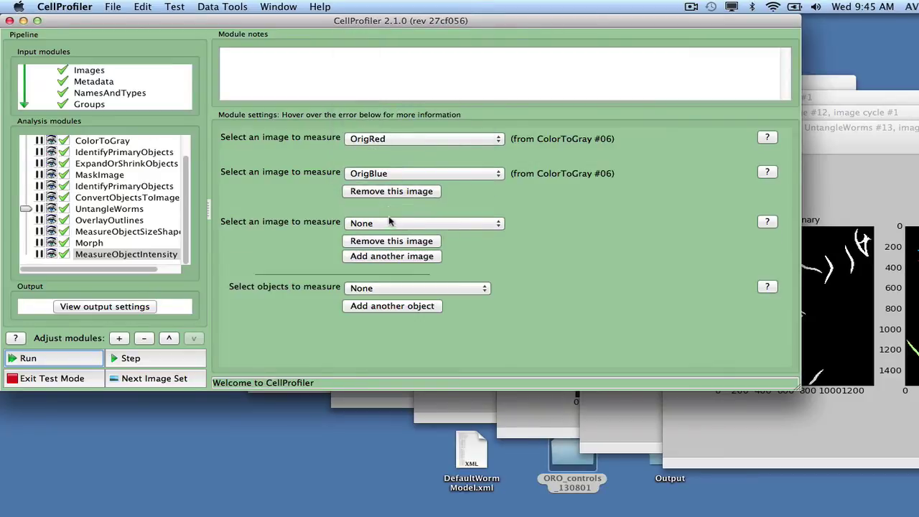
{"action": "left_click", "coordinate": [390, 222]}
{"action": "left_click", "coordinate": [391, 212]}
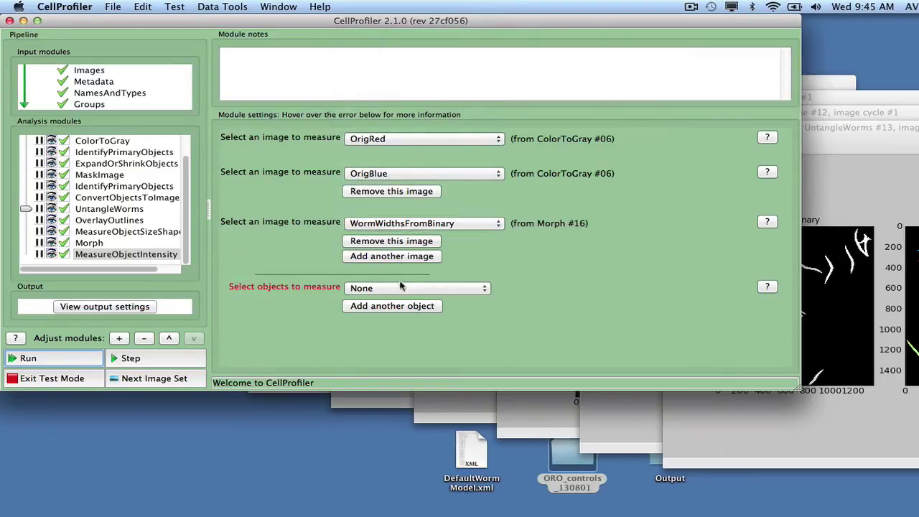
{"action": "left_click", "coordinate": [400, 290]}
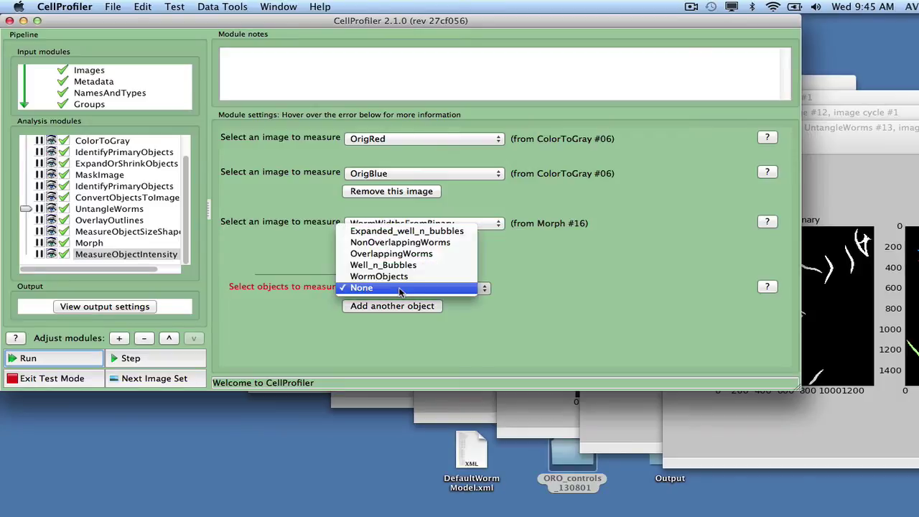
{"action": "left_click", "coordinate": [400, 243]}
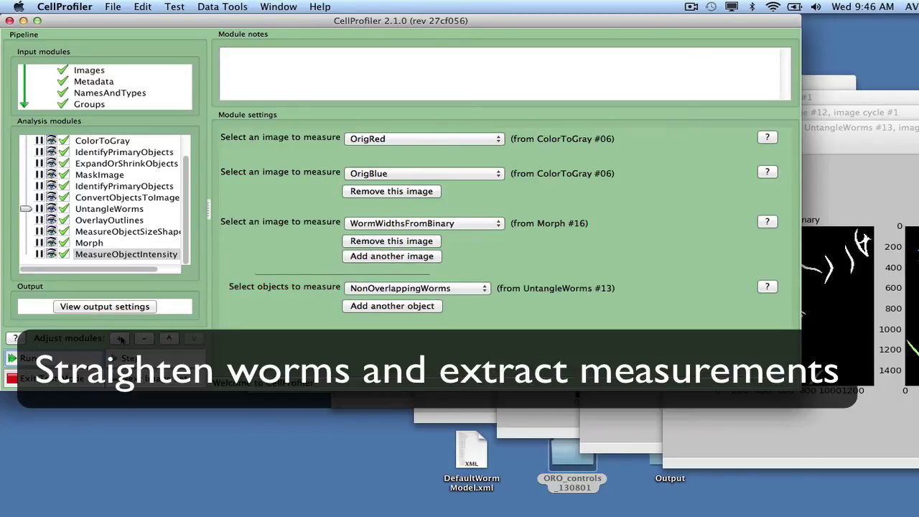
Step: Add StraightenWorms on NonOverlappingWorms using the DefaultWormModel.xml training set
{"action": "left_click", "coordinate": [119, 339]}
{"action": "left_click", "coordinate": [49, 131]}
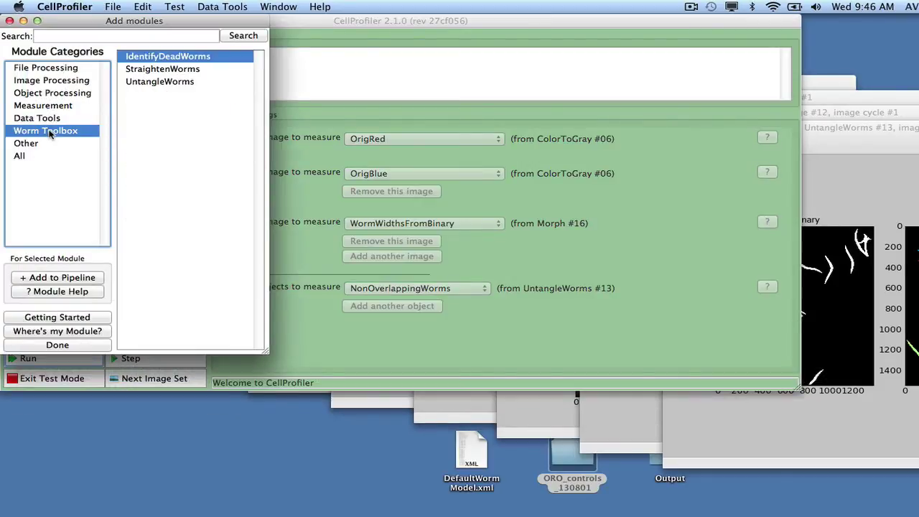
{"action": "double_click", "coordinate": [150, 70]}
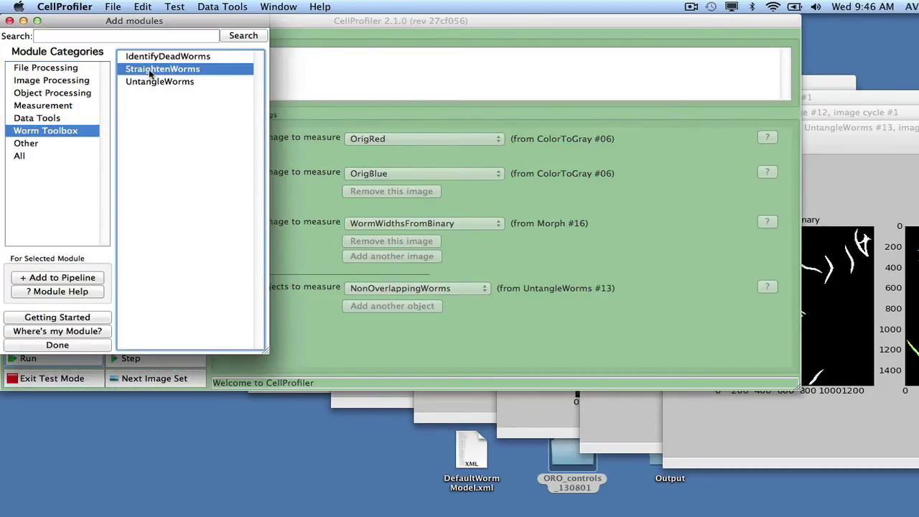
{"action": "left_click", "coordinate": [99, 346]}
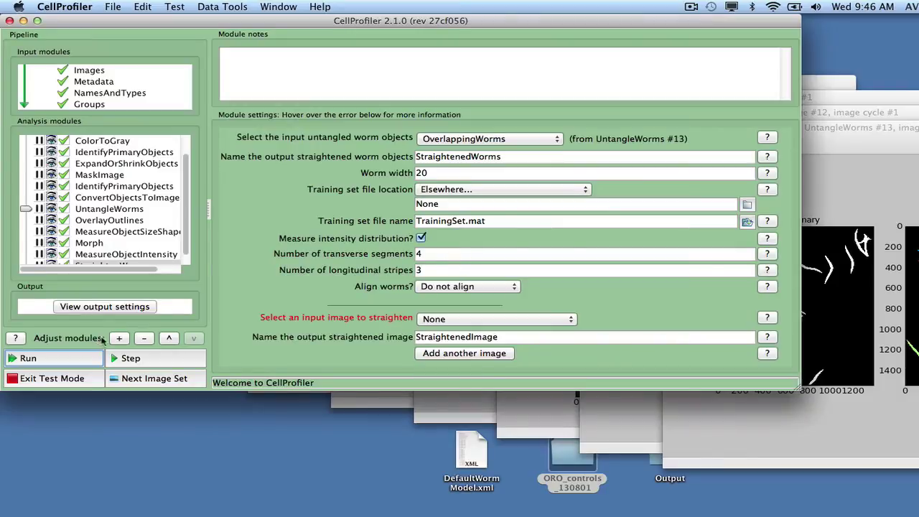
{"action": "left_click", "coordinate": [440, 142]}
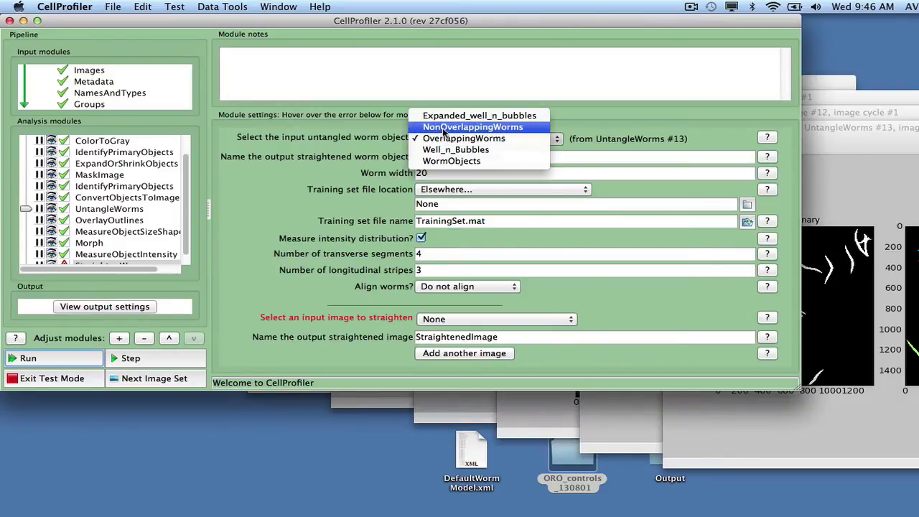
{"action": "left_click", "coordinate": [443, 126]}
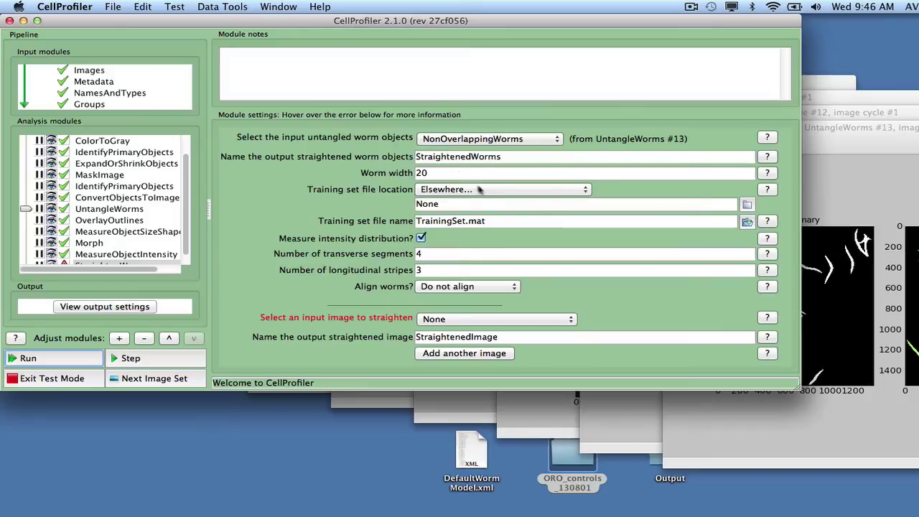
{"action": "left_click", "coordinate": [748, 222]}
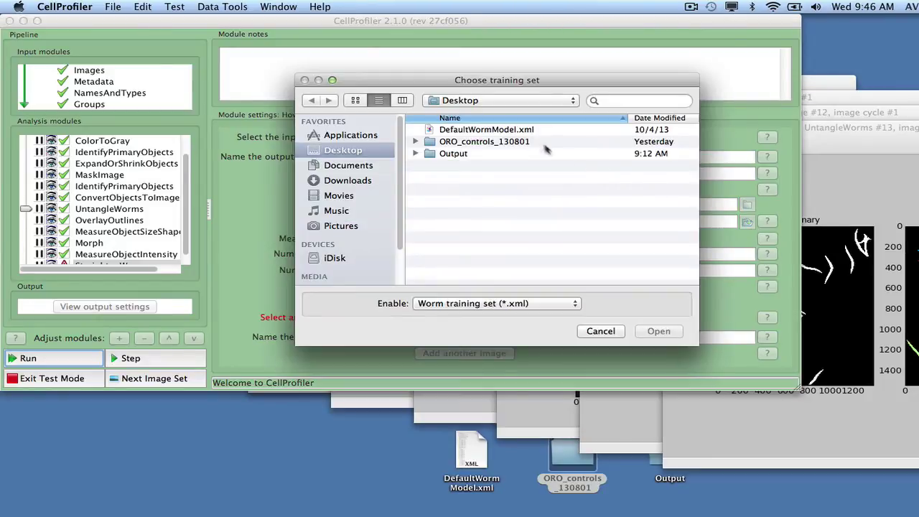
{"action": "left_click", "coordinate": [524, 130]}
{"action": "left_click", "coordinate": [646, 333]}
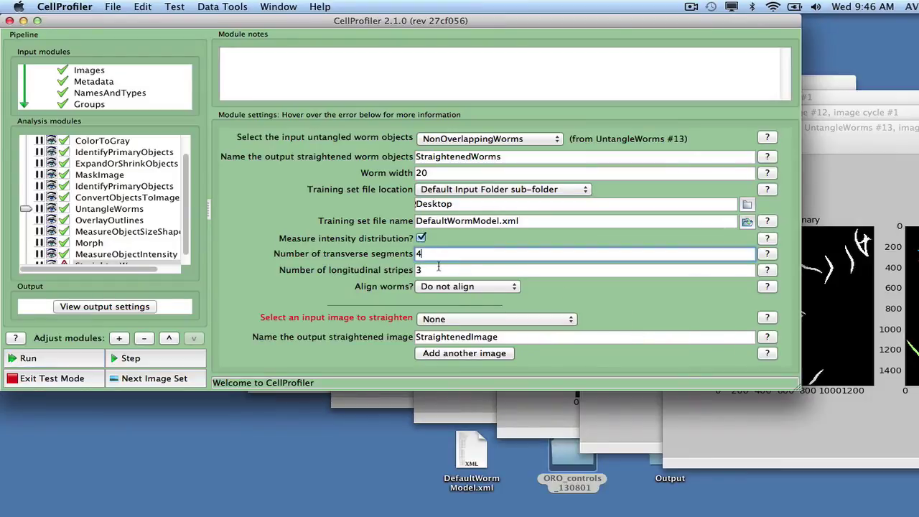
Step: Set 1 transverse segment and 5 longitudinal stripes, and straighten the OrigBlue image
{"action": "key", "text": "BackSpace"}
{"action": "type", "text": "1"}
{"action": "left_click", "coordinate": [415, 270]}
{"action": "type", "text": "5"}
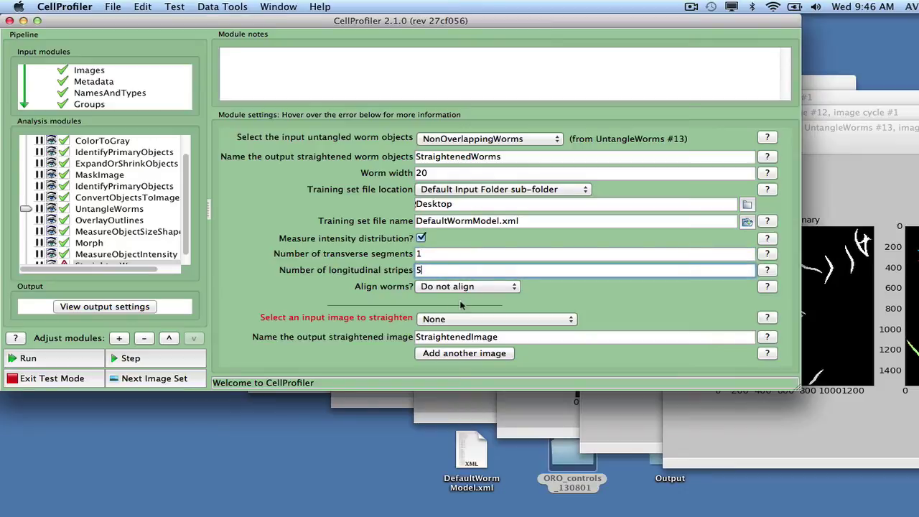
{"action": "left_click", "coordinate": [466, 322]}
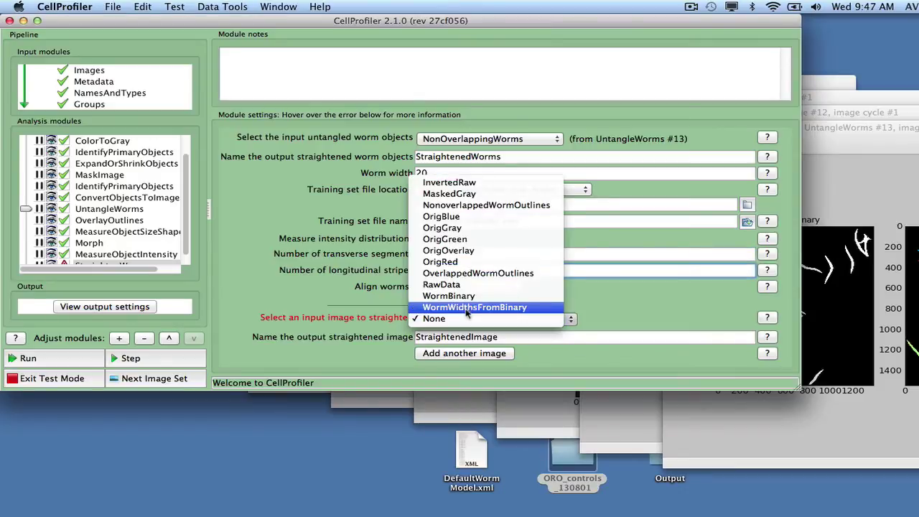
{"action": "left_click", "coordinate": [462, 224]}
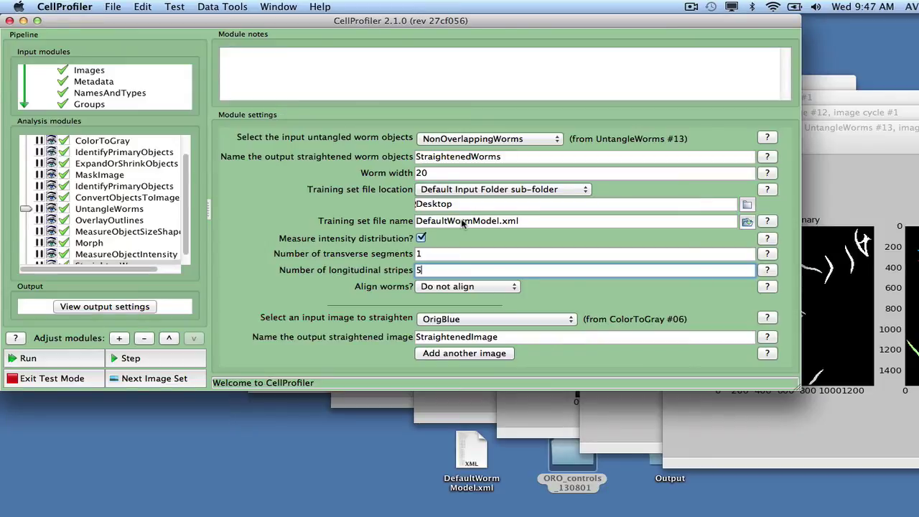
Step: Add a MaskImage module on OrigBlue, naming the output image MaskedBlue
{"action": "left_click", "coordinate": [119, 338]}
{"action": "left_click", "coordinate": [67, 80]}
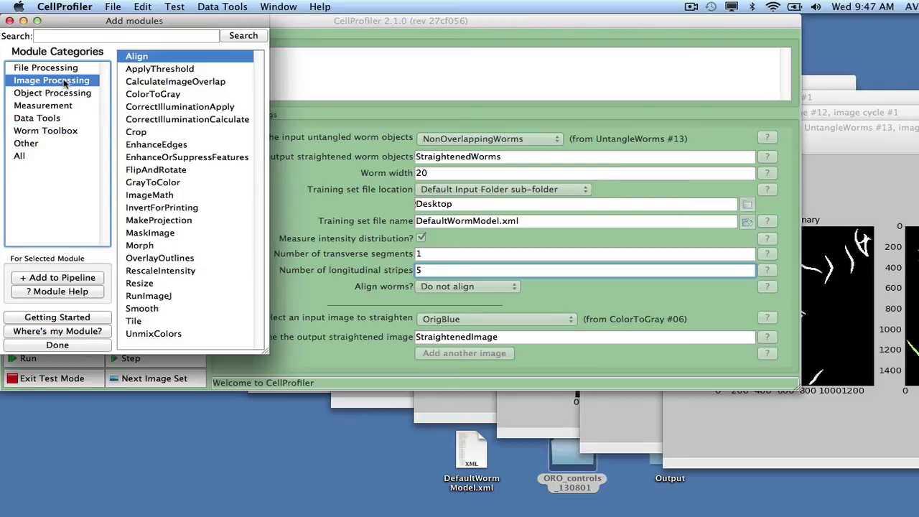
{"action": "left_click", "coordinate": [154, 233]}
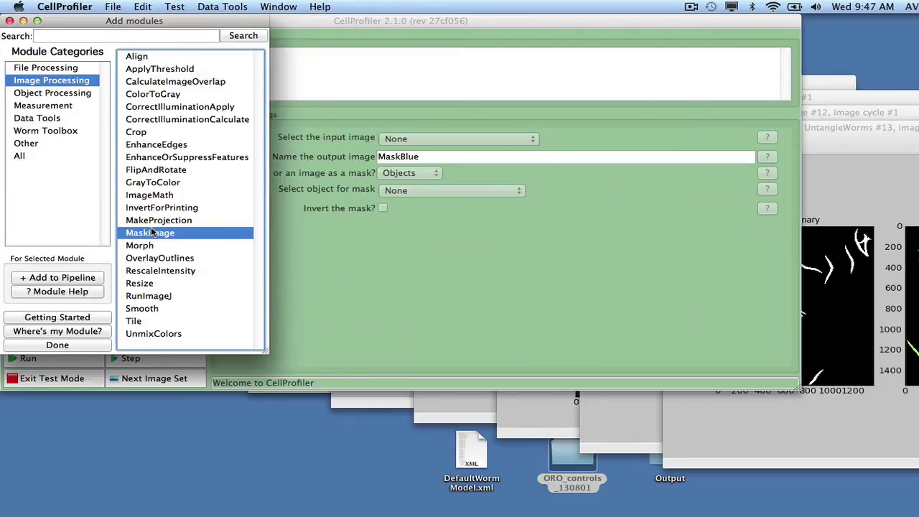
{"action": "left_click", "coordinate": [82, 345]}
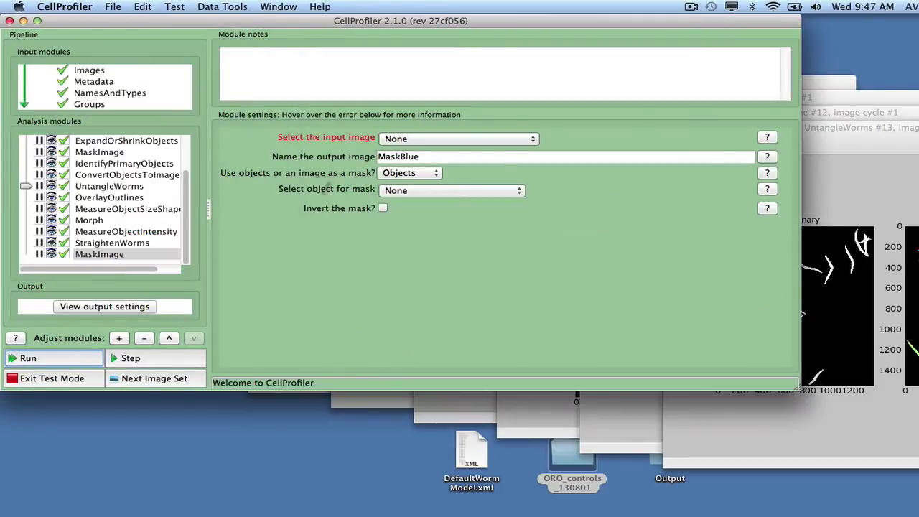
{"action": "left_click", "coordinate": [384, 140]}
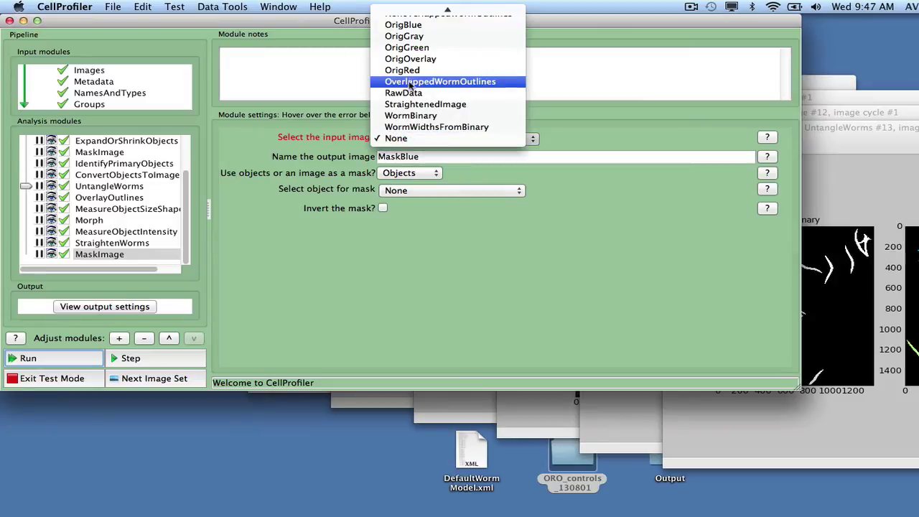
{"action": "left_click", "coordinate": [405, 24]}
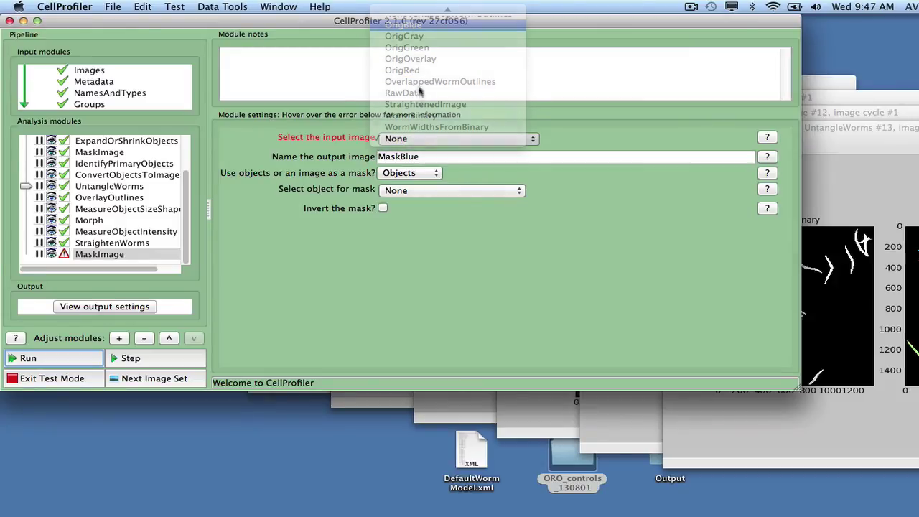
{"action": "left_click", "coordinate": [402, 158]}
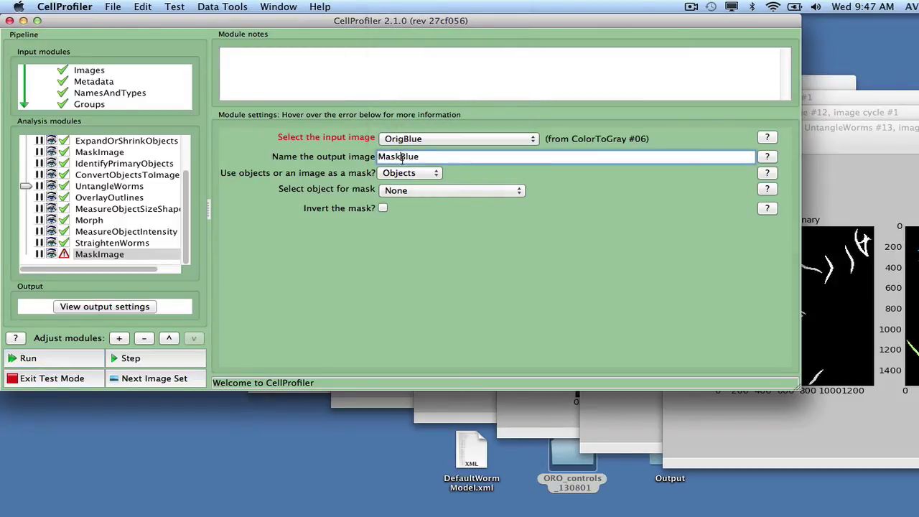
{"action": "type", "text": "ed"}
Step: Set the mask source to an image and use WormBinary as the mask
{"action": "left_click", "coordinate": [411, 173]}
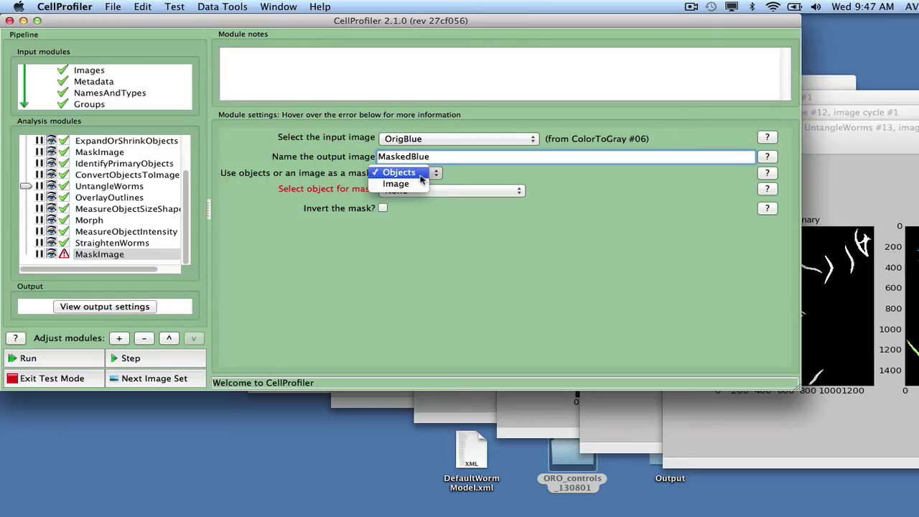
{"action": "left_click", "coordinate": [426, 188]}
{"action": "left_click", "coordinate": [426, 189]}
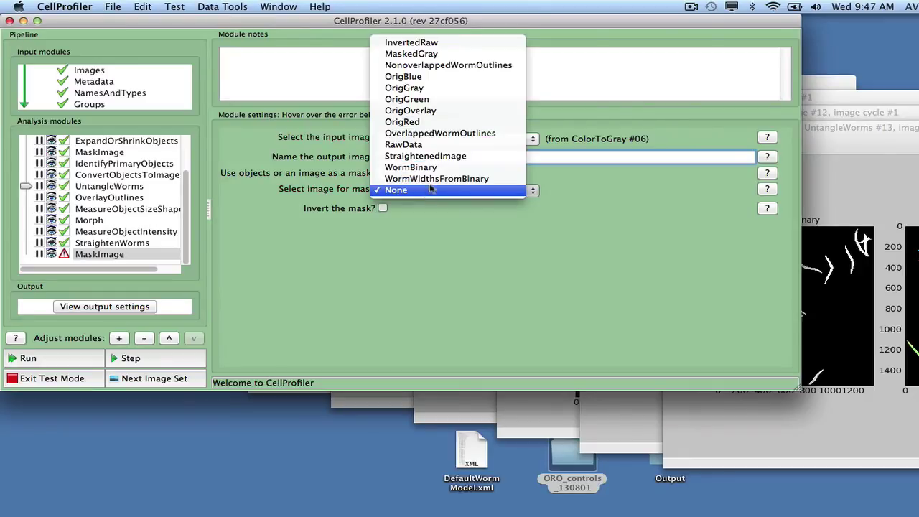
{"action": "left_click", "coordinate": [433, 168]}
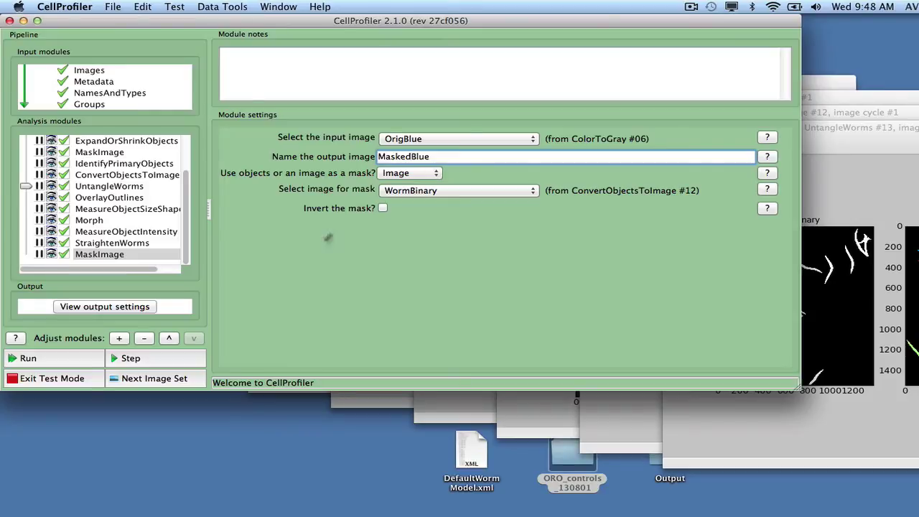
Step: Add an IdentifyPrimaryObjects module that takes MaskedBlue as its input image
{"action": "left_click", "coordinate": [119, 338]}
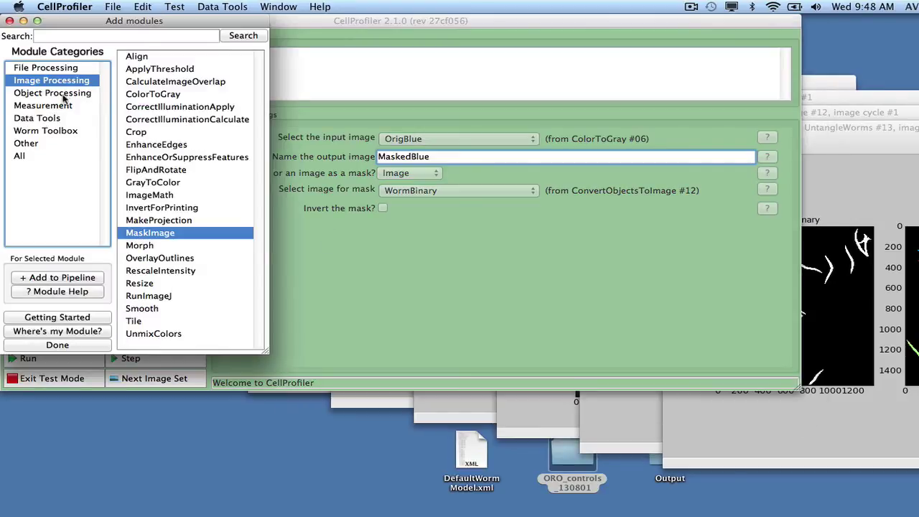
{"action": "left_click", "coordinate": [65, 98]}
{"action": "left_click", "coordinate": [154, 146]}
{"action": "double_click", "coordinate": [154, 146]}
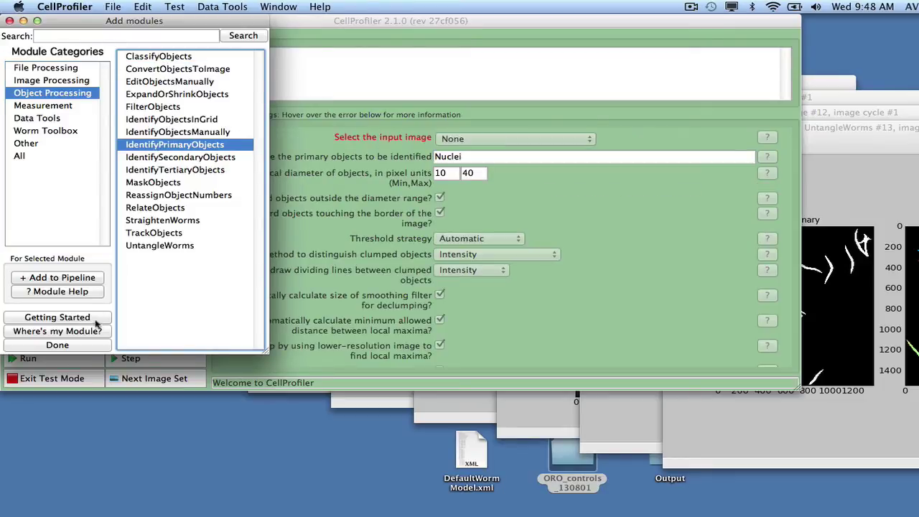
{"action": "left_click", "coordinate": [92, 346]}
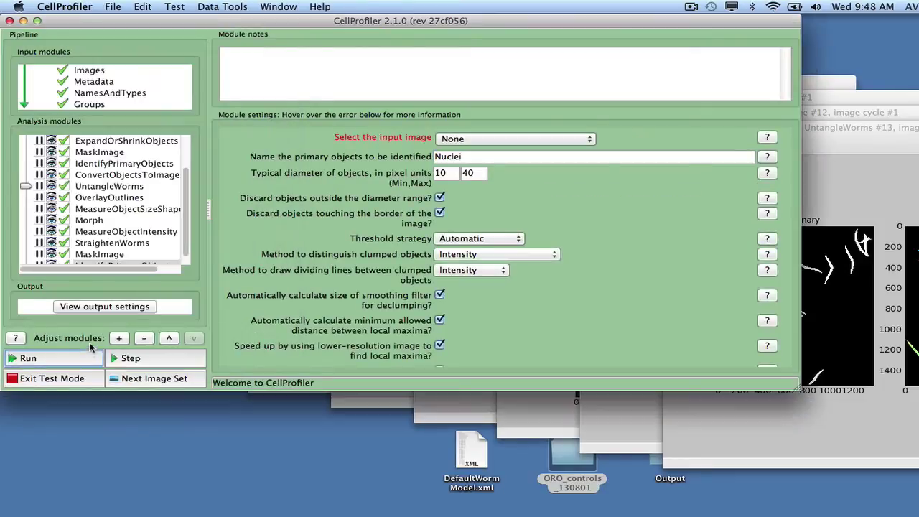
{"action": "left_click", "coordinate": [466, 141]}
{"action": "scroll", "coordinate": [485, 139], "scroll_direction": "up", "scroll_amount": 1}
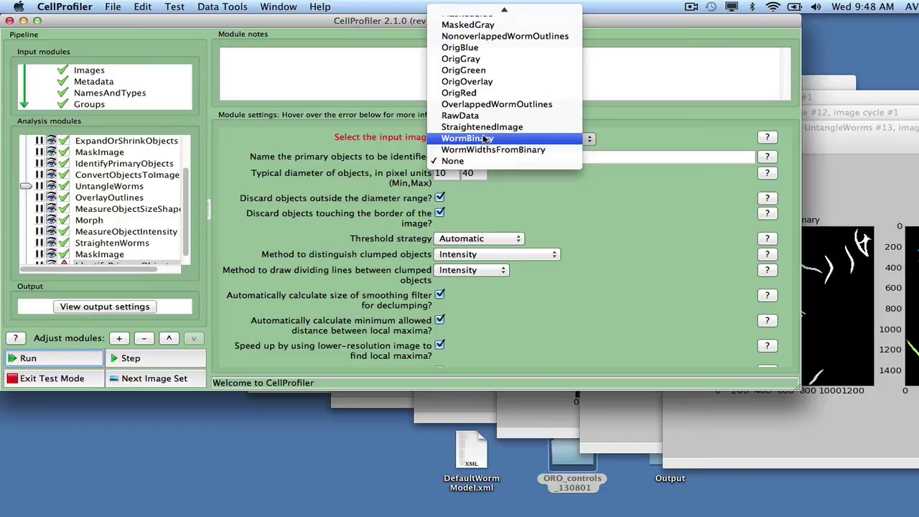
{"action": "scroll", "coordinate": [485, 139], "scroll_direction": "up", "scroll_amount": 1}
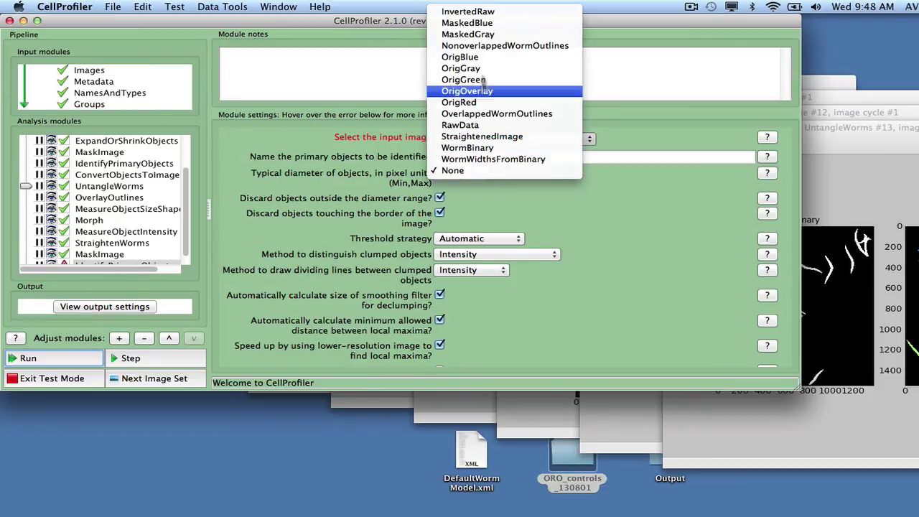
{"action": "left_click", "coordinate": [480, 28]}
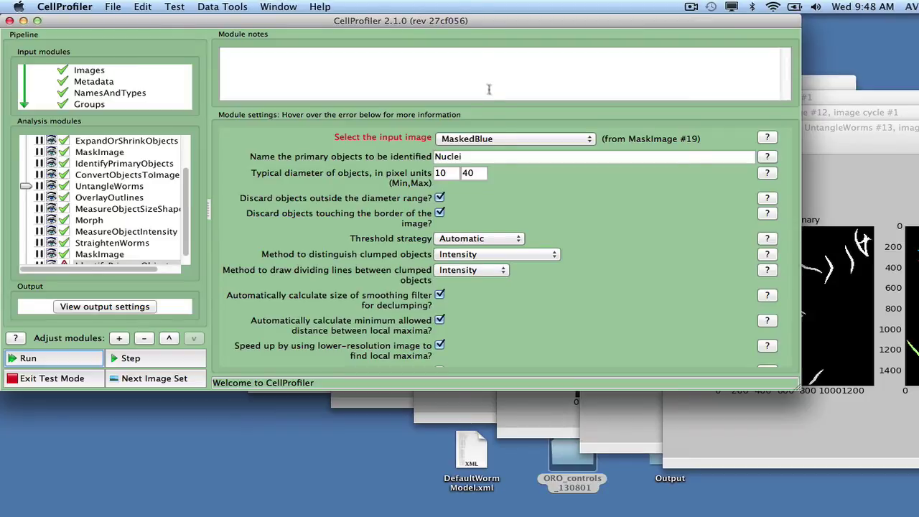
Step: Set the object diameter range to 5–10000 and a manual threshold of 0.4
{"action": "double_click", "coordinate": [453, 176]}
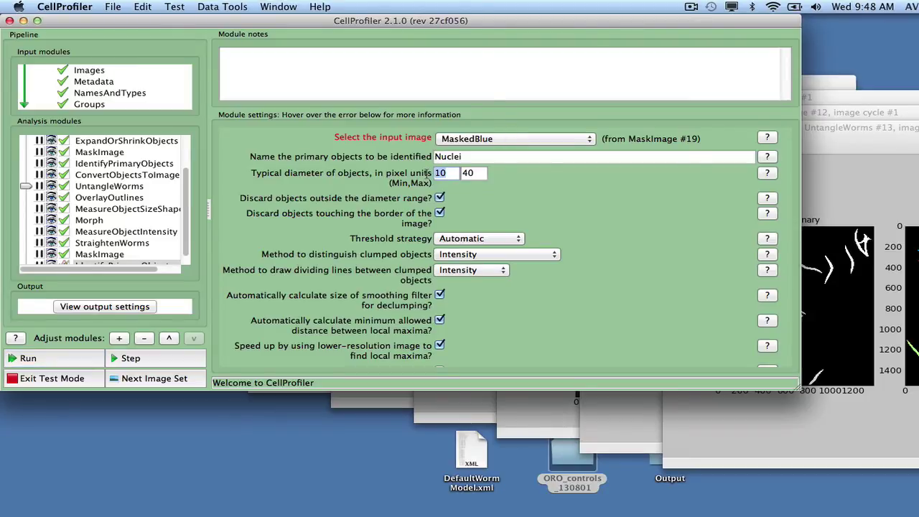
{"action": "type", "text": "5"}
{"action": "key", "text": "Tab"}
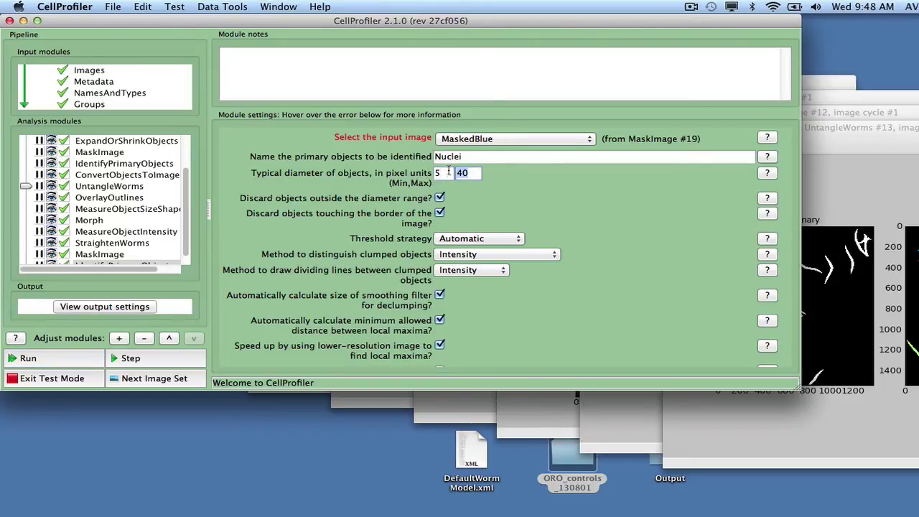
{"action": "type", "text": "10000"}
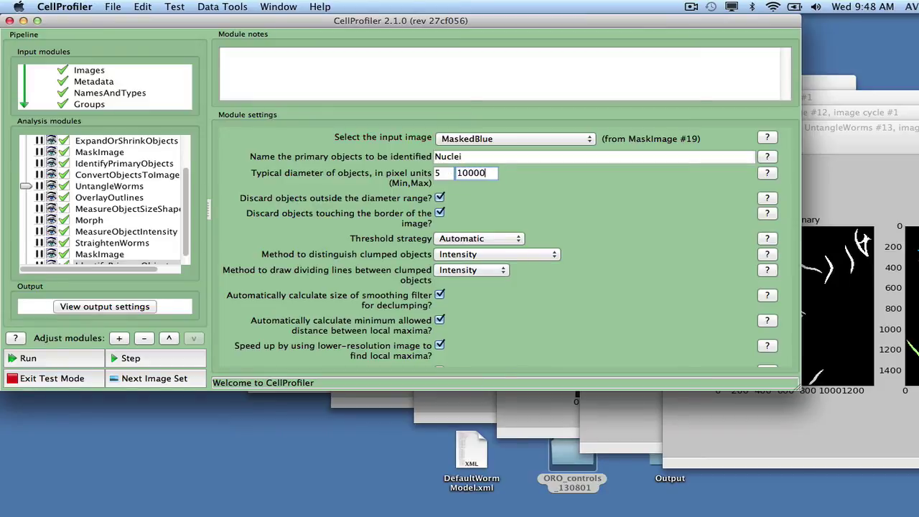
{"action": "left_click", "coordinate": [449, 239]}
{"action": "left_click", "coordinate": [455, 283]}
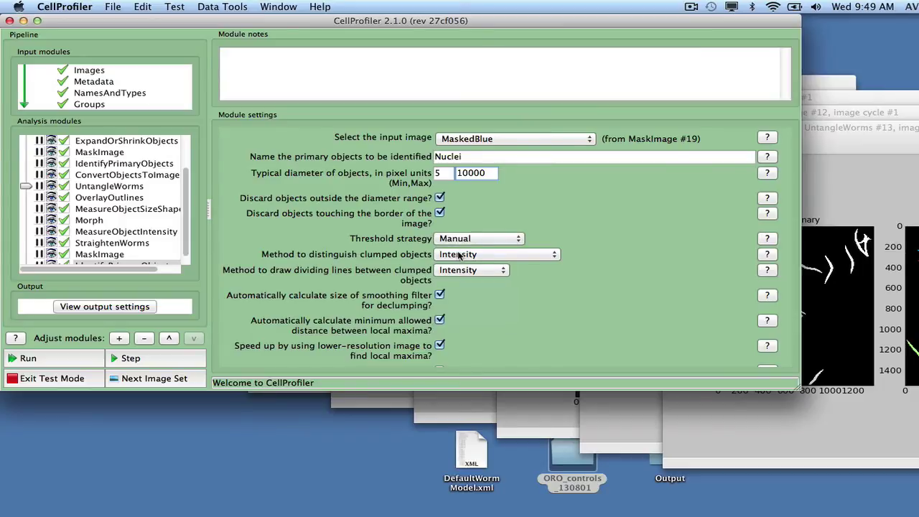
{"action": "left_click", "coordinate": [457, 254]}
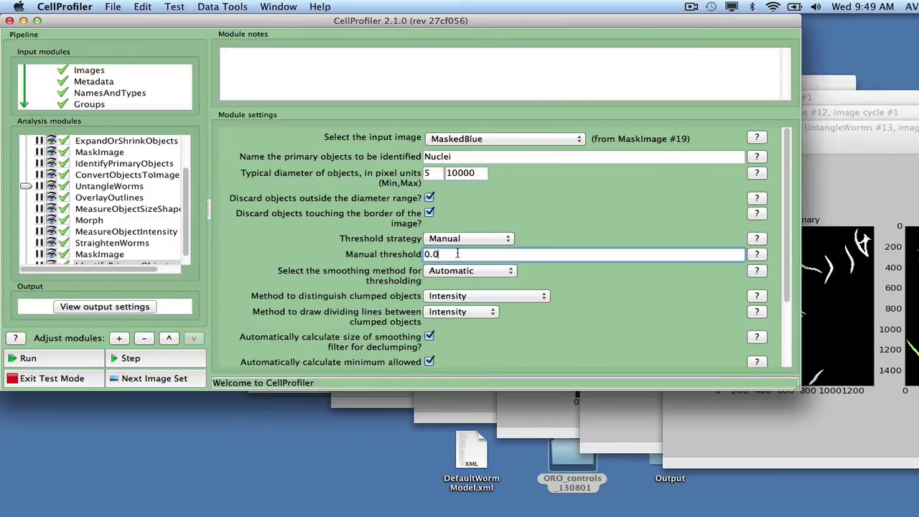
{"action": "key", "text": "BackSpace"}
{"action": "type", "text": "4"}
Step: Disable clump splitting, retain outlines as FatOutlines, and name the objects FatObjects
{"action": "left_click", "coordinate": [464, 301]}
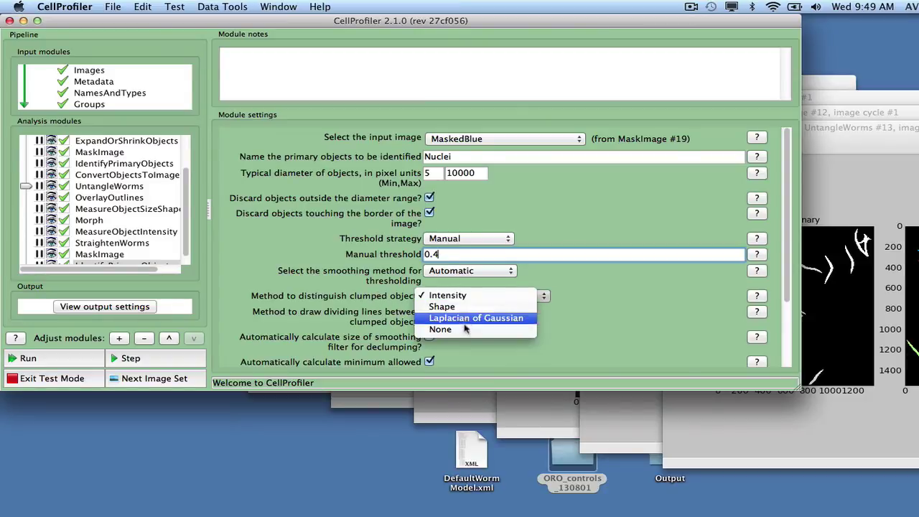
{"action": "left_click", "coordinate": [466, 329]}
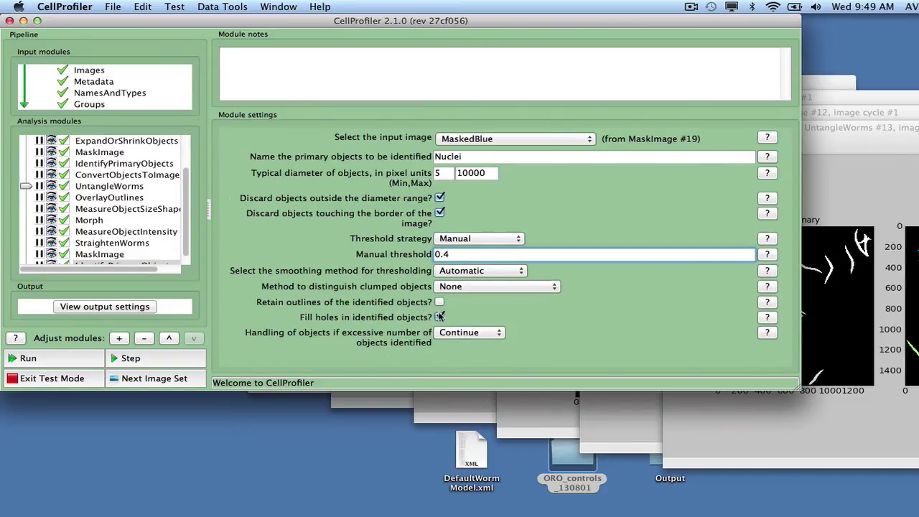
{"action": "left_click", "coordinate": [441, 303]}
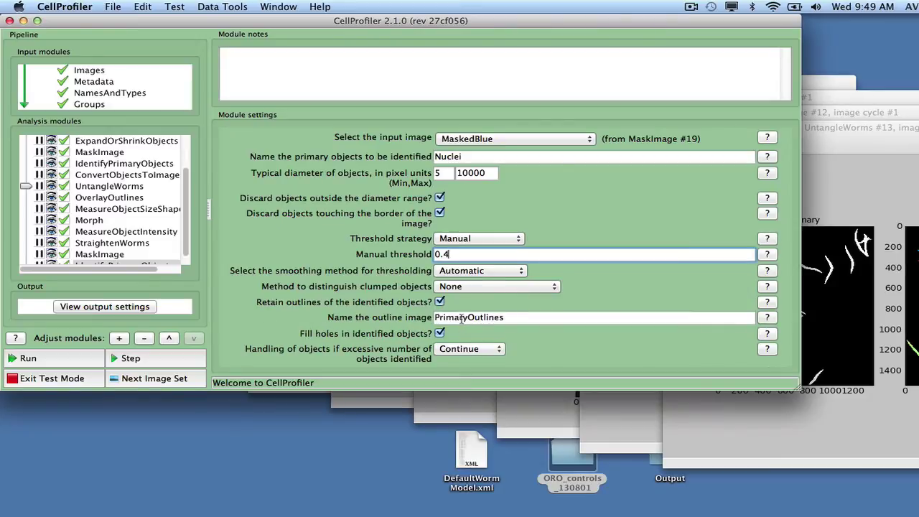
{"action": "left_click_drag", "start_coordinate": [468, 319], "coordinate": [429, 320]}
{"action": "type", "text": "Fat"}
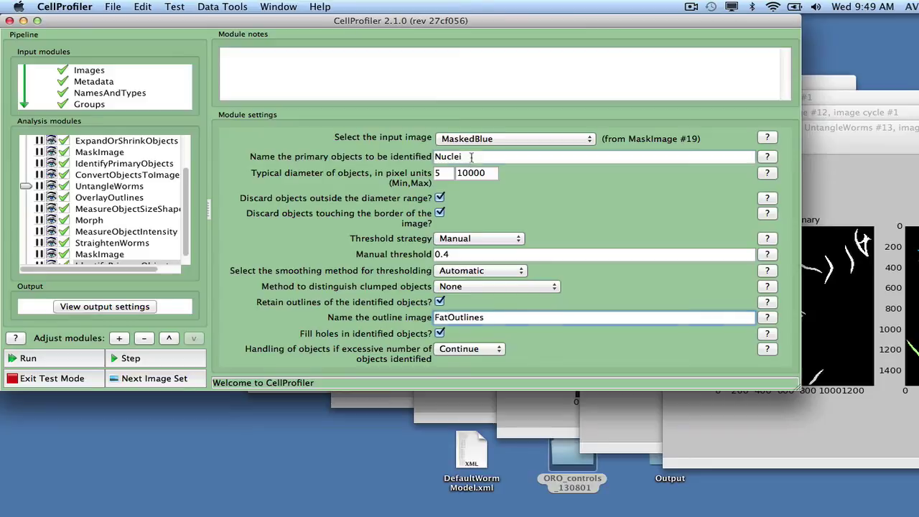
{"action": "left_click_drag", "start_coordinate": [472, 156], "coordinate": [436, 156]}
{"action": "type", "text": "FatObjects"}
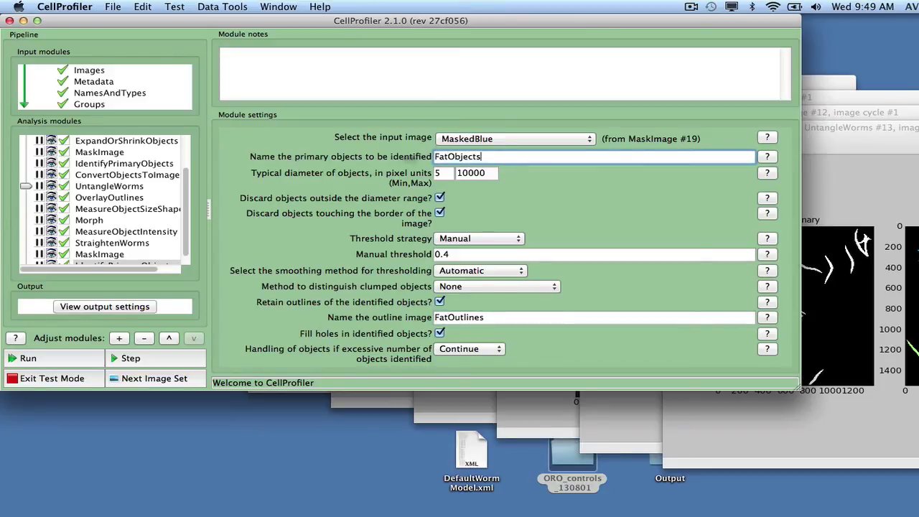
Step: Add an OverlayOutlines module that draws onto the OrigOverlay image
{"action": "left_click", "coordinate": [120, 339]}
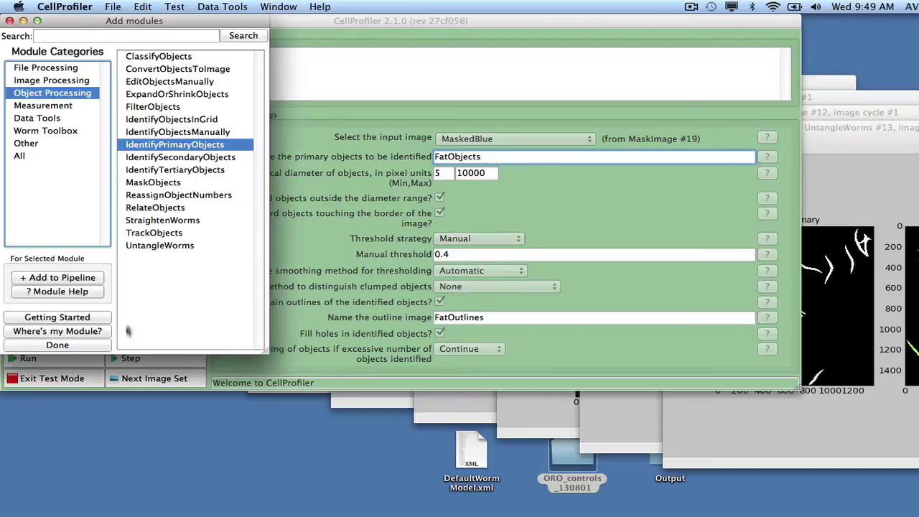
{"action": "left_click", "coordinate": [63, 82]}
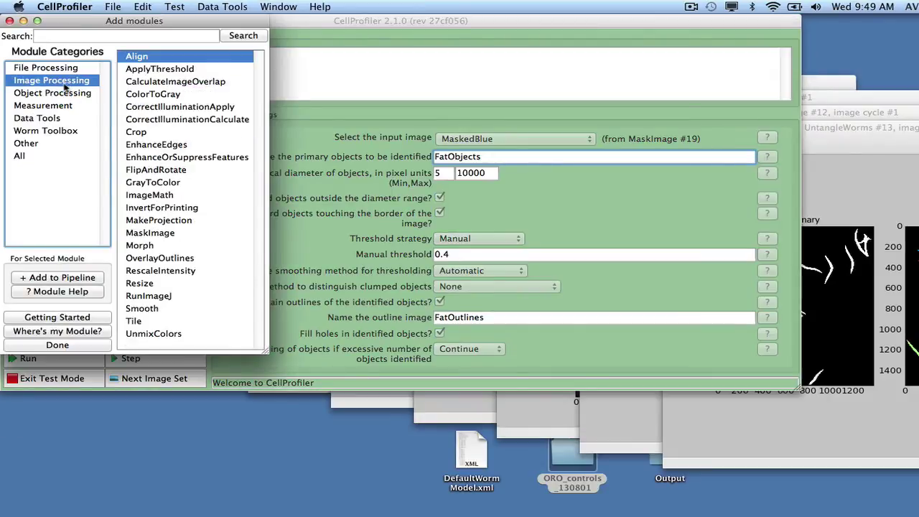
{"action": "double_click", "coordinate": [159, 258]}
{"action": "left_click", "coordinate": [72, 346]}
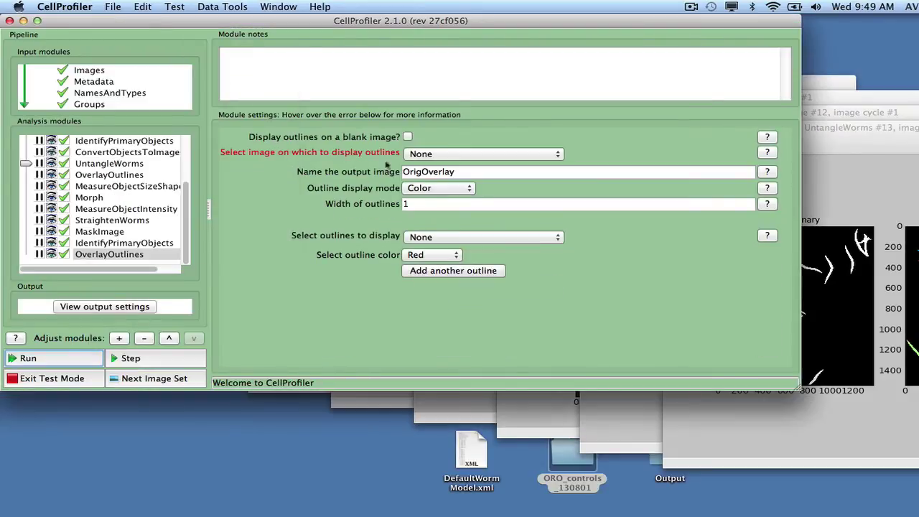
{"action": "left_click", "coordinate": [415, 154]}
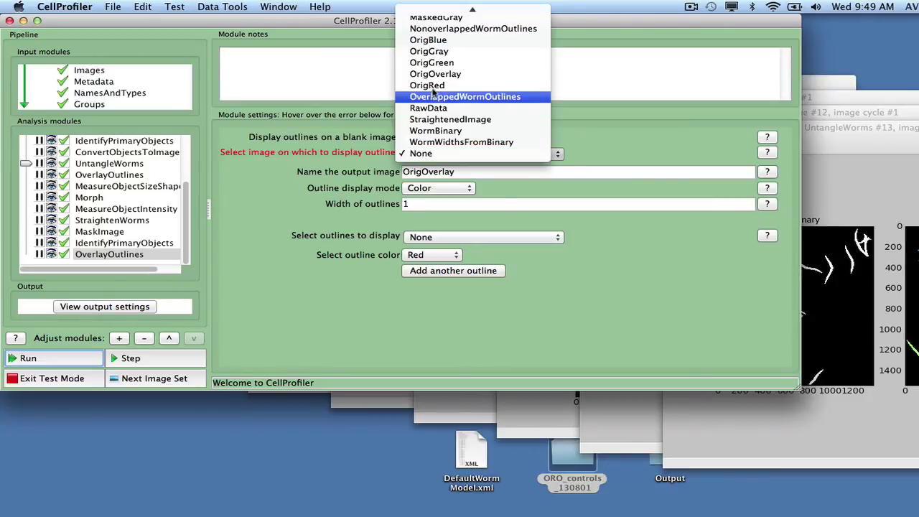
{"action": "left_click", "coordinate": [434, 74]}
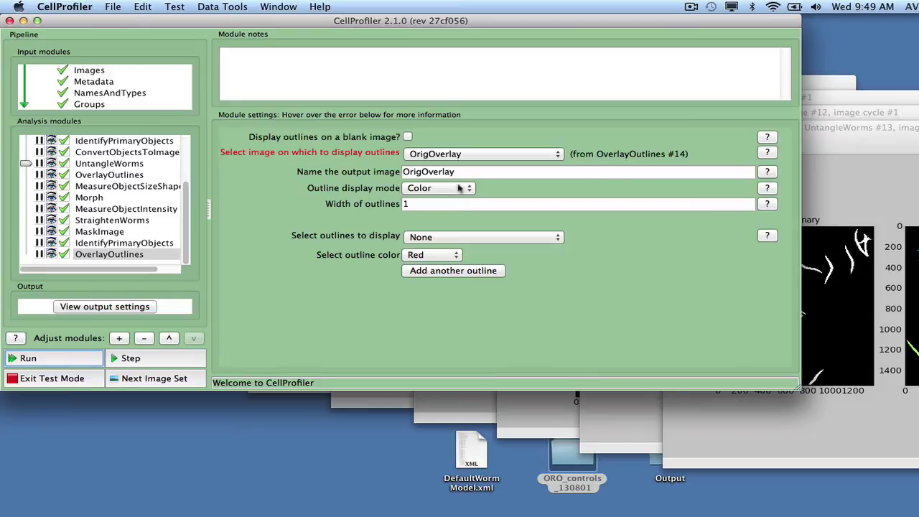
Step: Display FatOutlines and name the output image OrigOverlayWithFat
{"action": "left_click", "coordinate": [448, 240]}
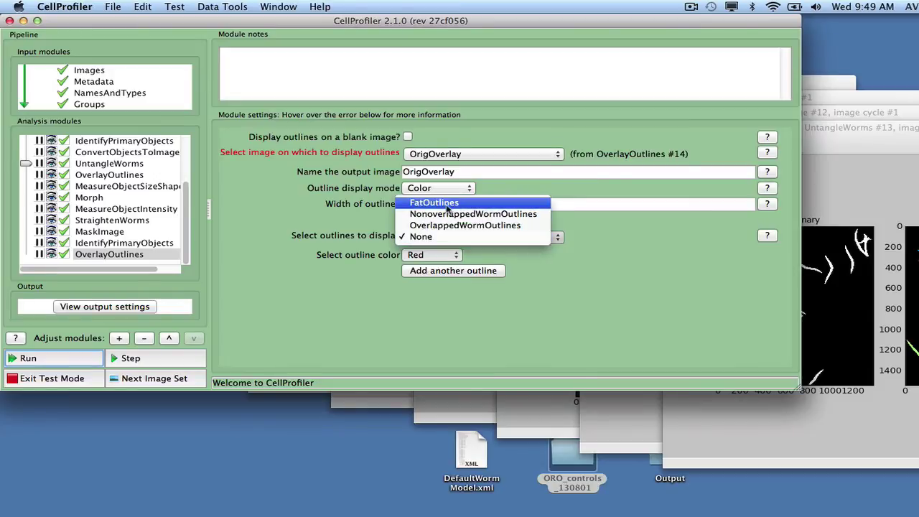
{"action": "left_click", "coordinate": [444, 203]}
{"action": "left_click", "coordinate": [457, 171]}
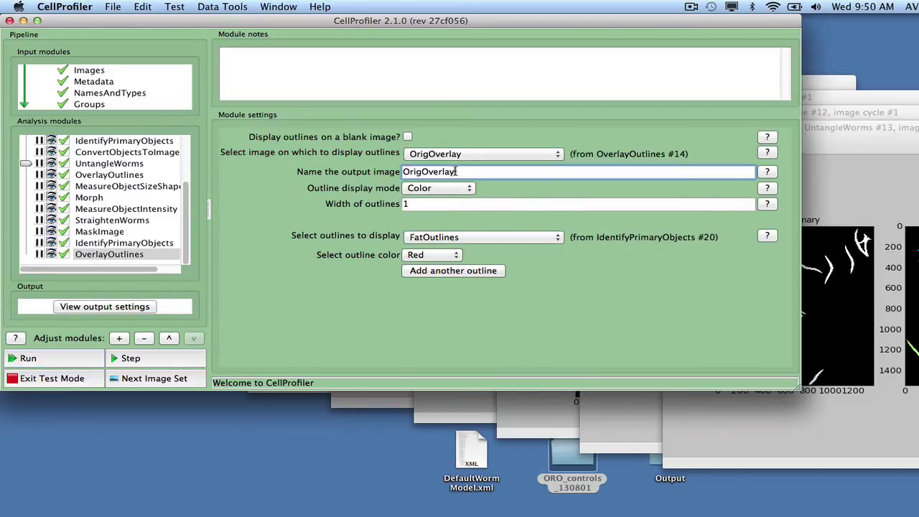
{"action": "type", "text": "WithFat"}
Step: Run the pipeline in test mode, review the module figures, and return to the main window
{"action": "left_click", "coordinate": [72, 358]}
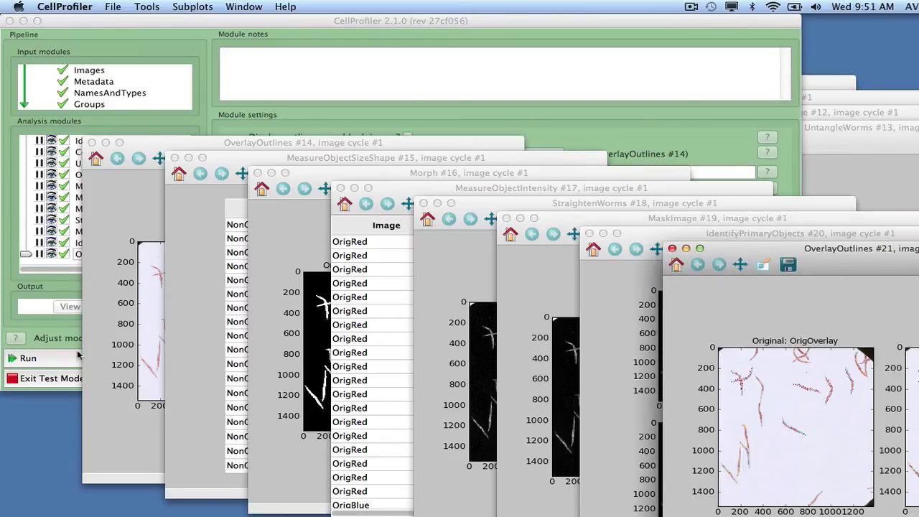
{"action": "left_click", "coordinate": [79, 355]}
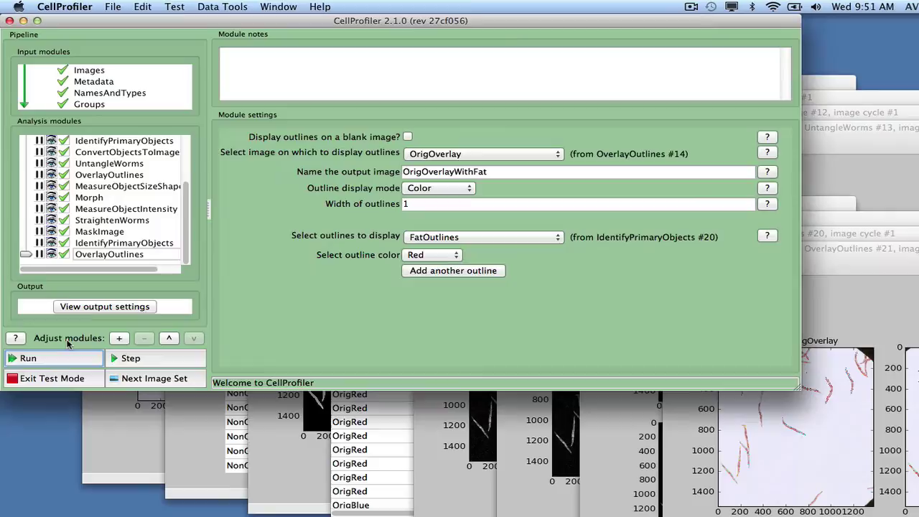
Step: Add MeasureObjectSizeShape for FatObjects with Zernike features turned off
{"action": "left_click", "coordinate": [120, 338]}
{"action": "left_click", "coordinate": [49, 105]}
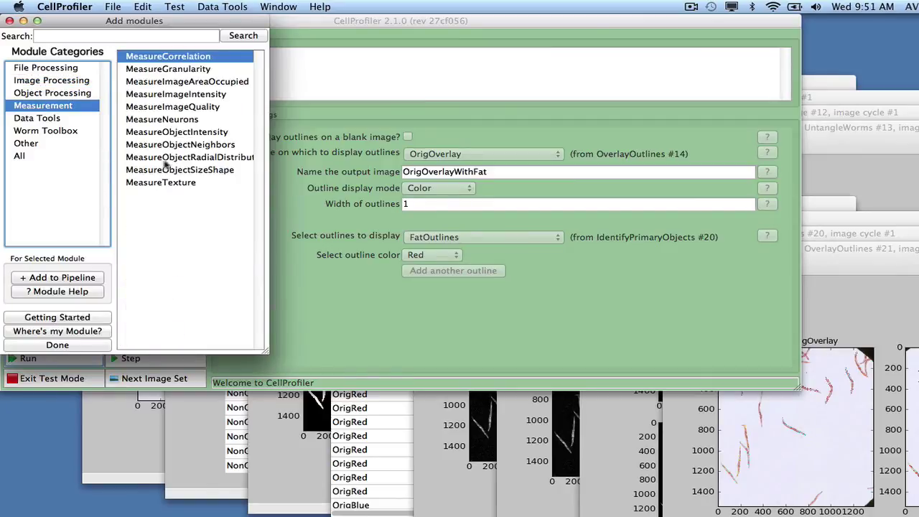
{"action": "double_click", "coordinate": [180, 170]}
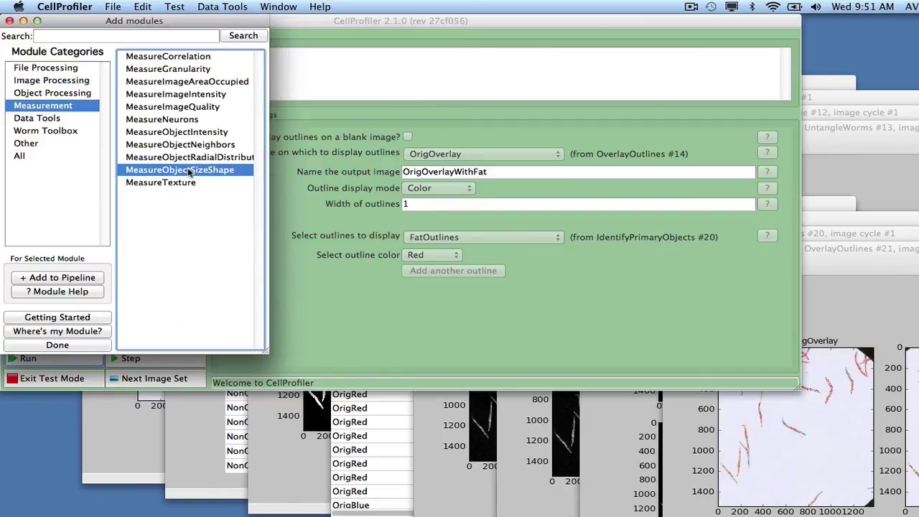
{"action": "left_click", "coordinate": [97, 346]}
{"action": "left_click", "coordinate": [372, 139]}
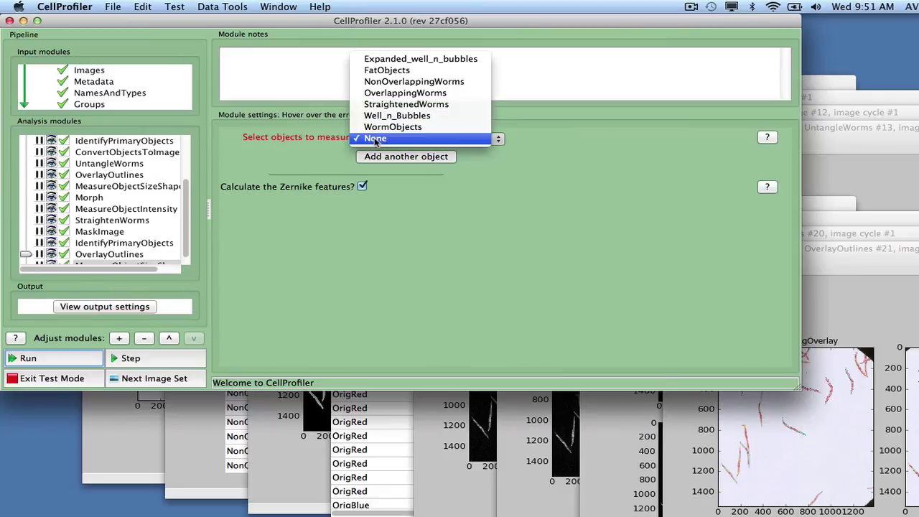
{"action": "left_click", "coordinate": [380, 70]}
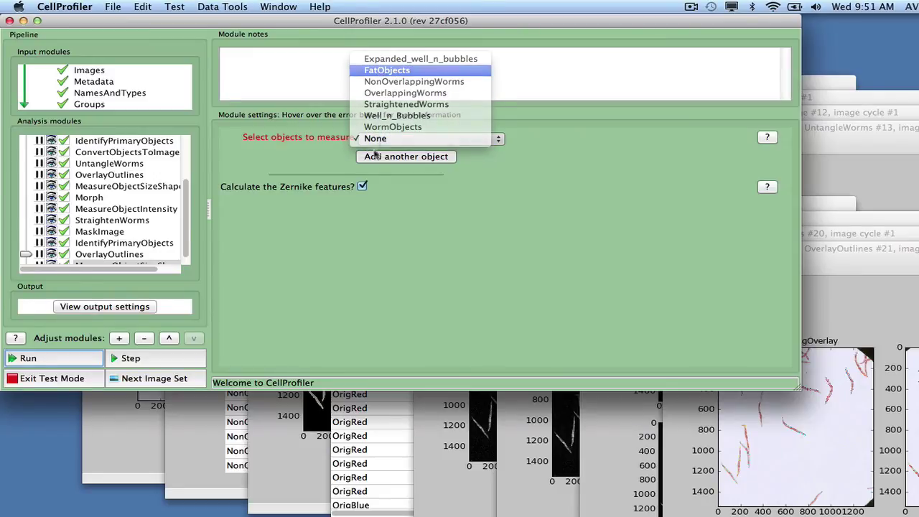
{"action": "left_click", "coordinate": [361, 186]}
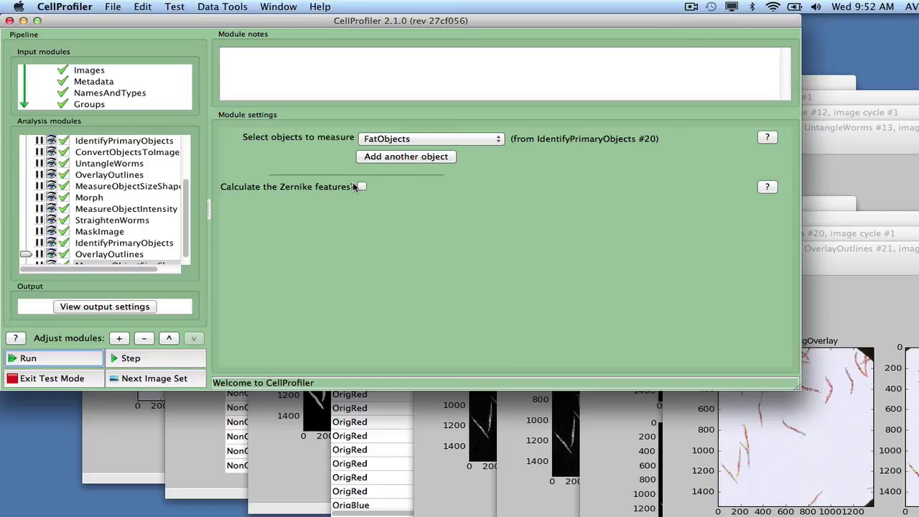
Step: Add MeasureObjectIntensity measuring OrigRed and OrigBlue within FatObjects
{"action": "left_click", "coordinate": [119, 338]}
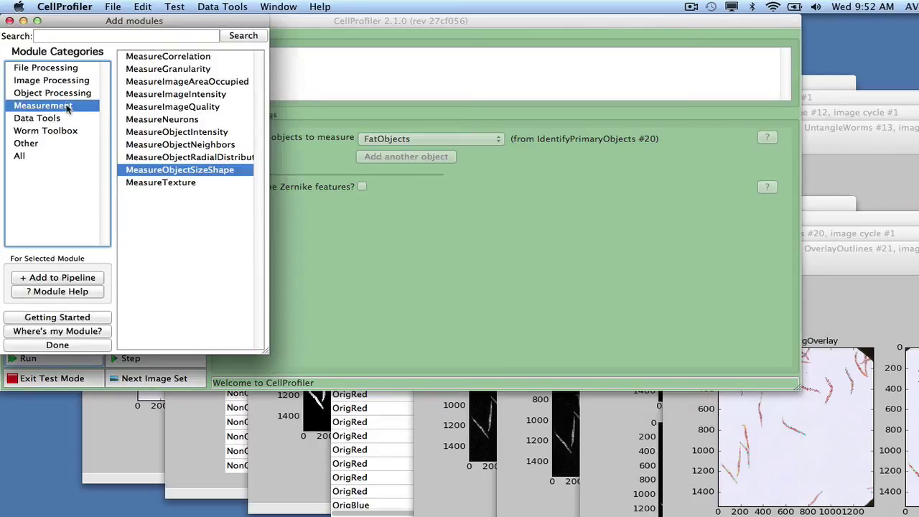
{"action": "left_click", "coordinate": [178, 133]}
{"action": "double_click", "coordinate": [178, 133]}
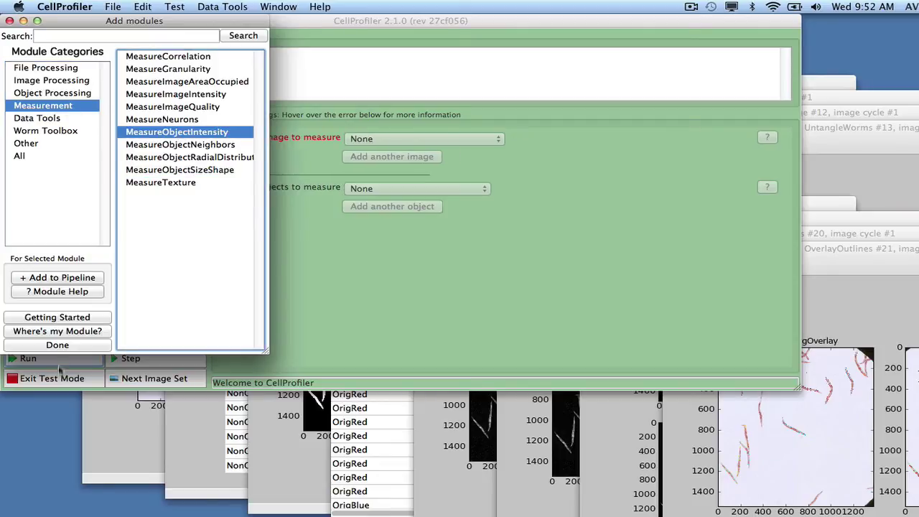
{"action": "left_click", "coordinate": [59, 346]}
{"action": "left_click", "coordinate": [424, 139]}
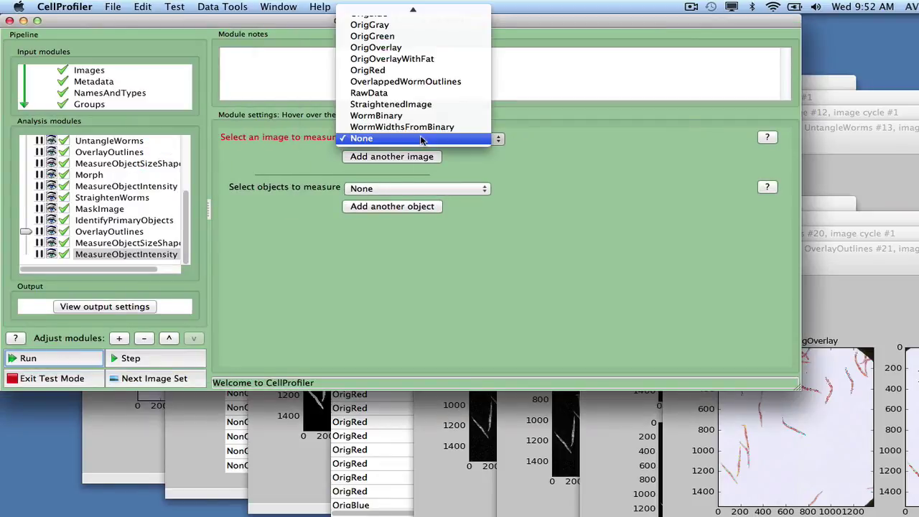
{"action": "left_click", "coordinate": [394, 72]}
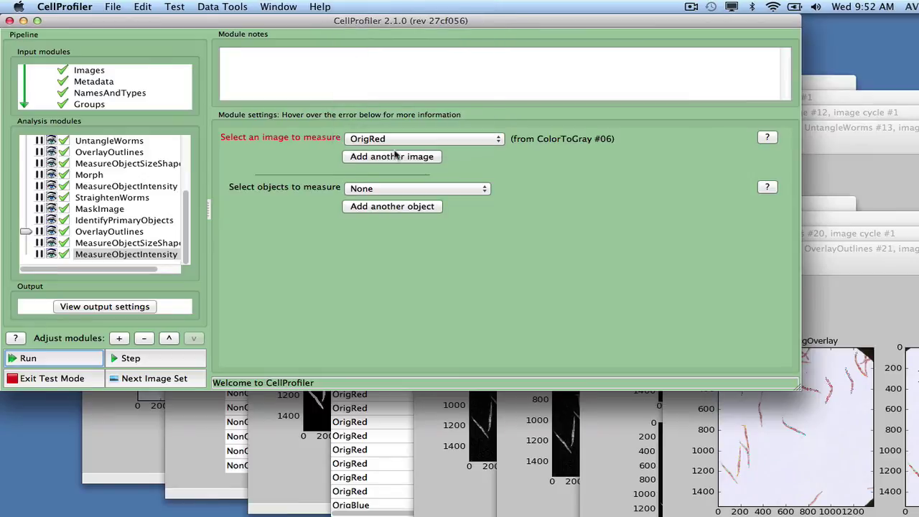
{"action": "left_click", "coordinate": [396, 156]}
{"action": "left_click", "coordinate": [395, 174]}
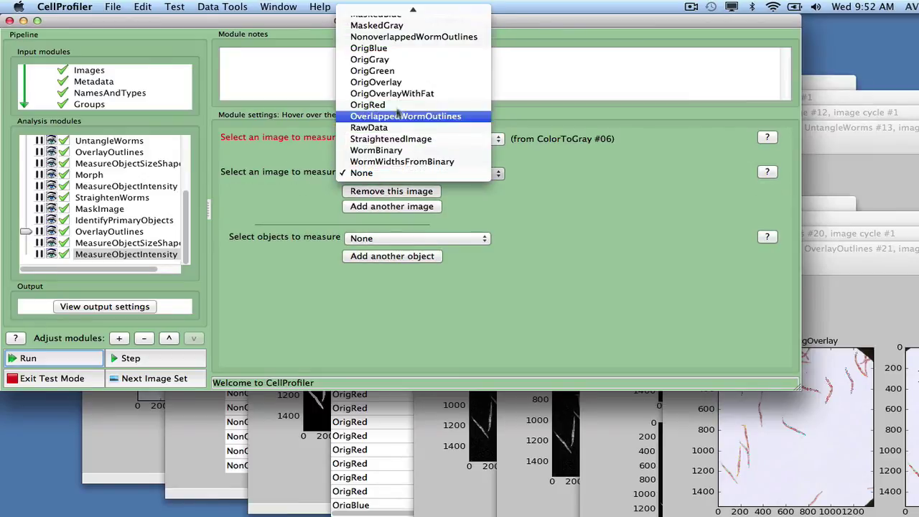
{"action": "left_click", "coordinate": [370, 48]}
{"action": "left_click", "coordinate": [395, 240]}
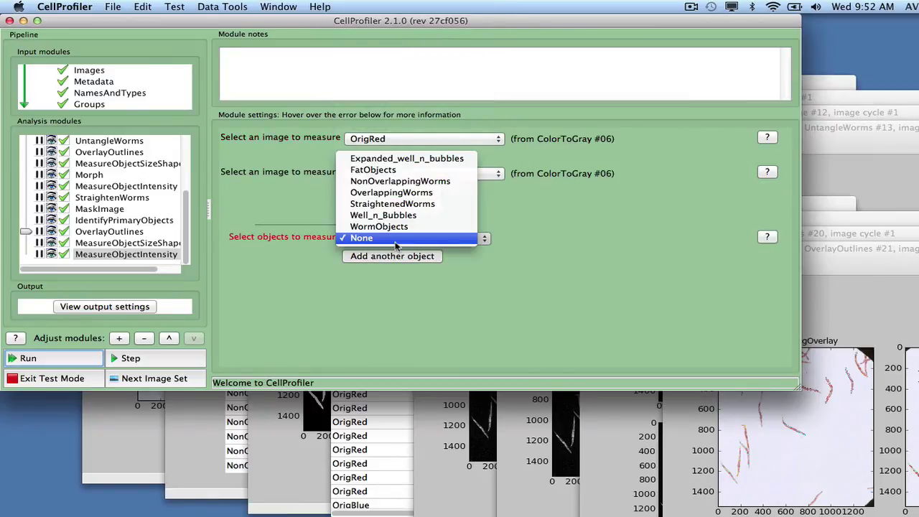
{"action": "left_click", "coordinate": [374, 170]}
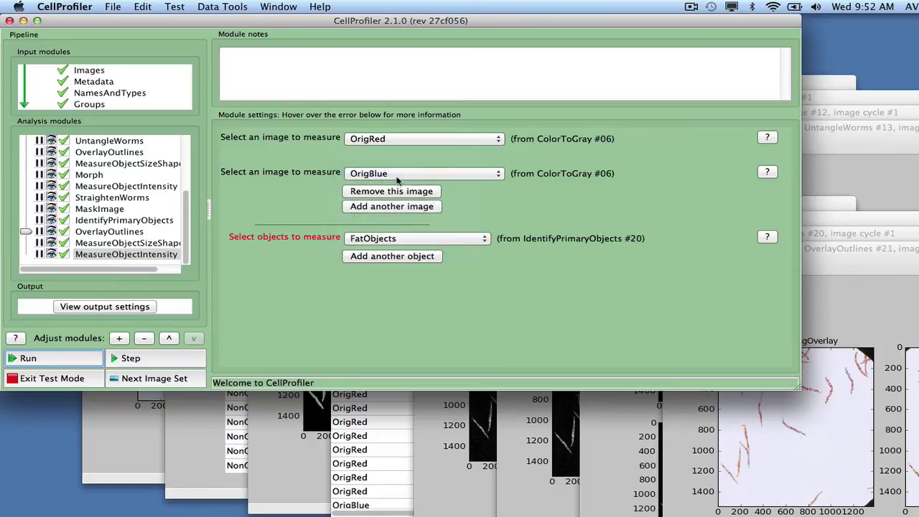
Step: Add RelateObjects with FatObjects as children and NonOverlappingWorms as parents
{"action": "left_click", "coordinate": [120, 338]}
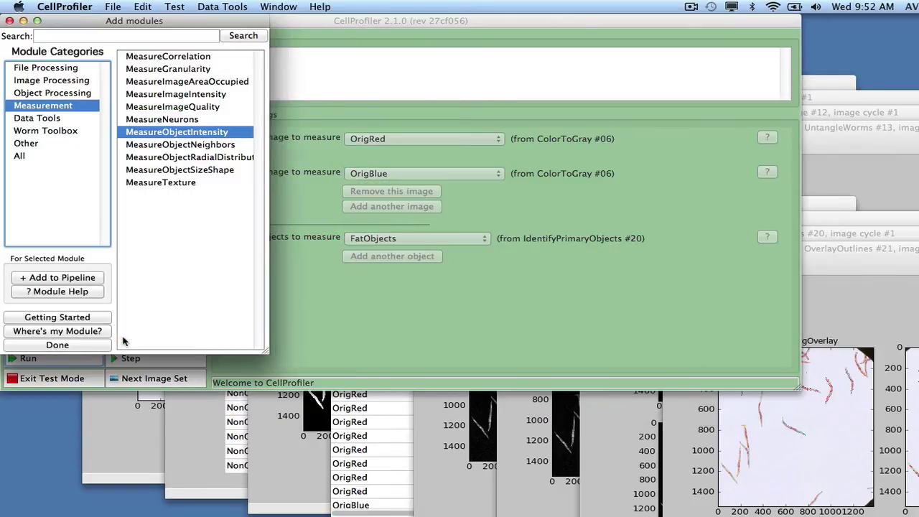
{"action": "left_click", "coordinate": [88, 94]}
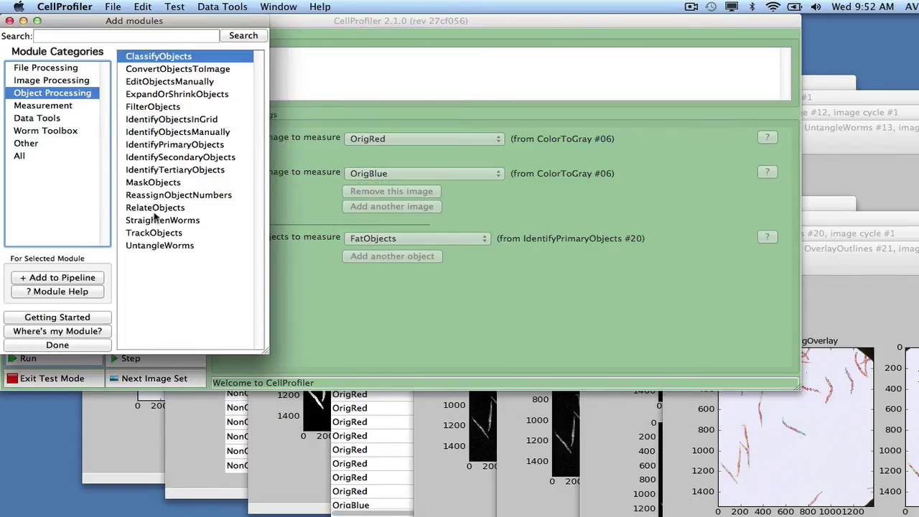
{"action": "left_click", "coordinate": [155, 209]}
{"action": "left_click", "coordinate": [93, 344]}
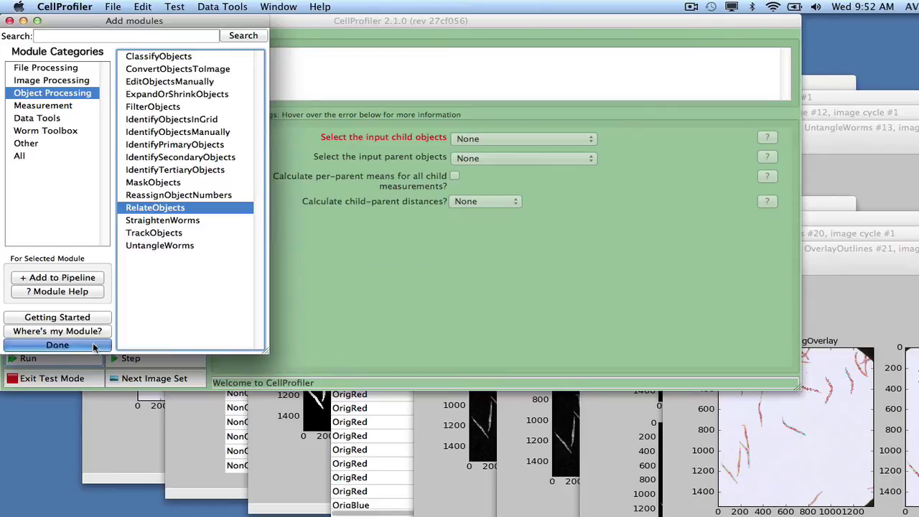
{"action": "left_click", "coordinate": [492, 140]}
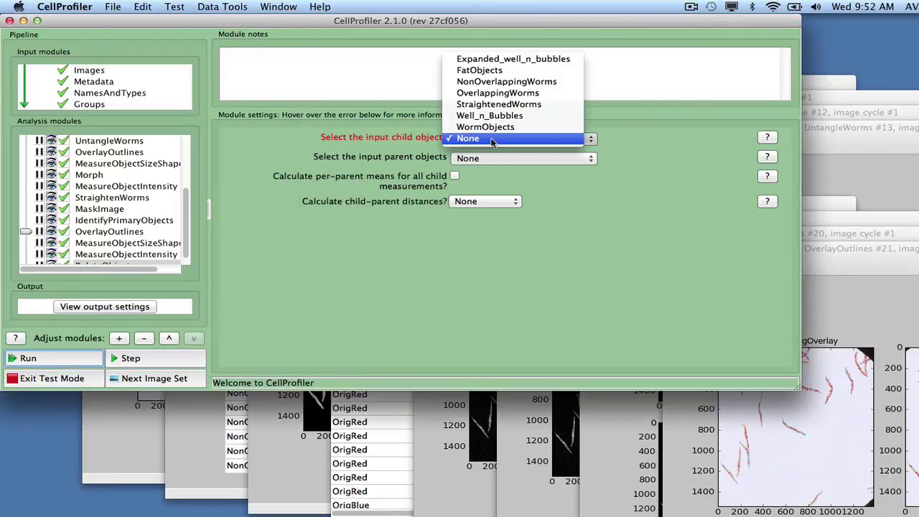
{"action": "left_click", "coordinate": [492, 70]}
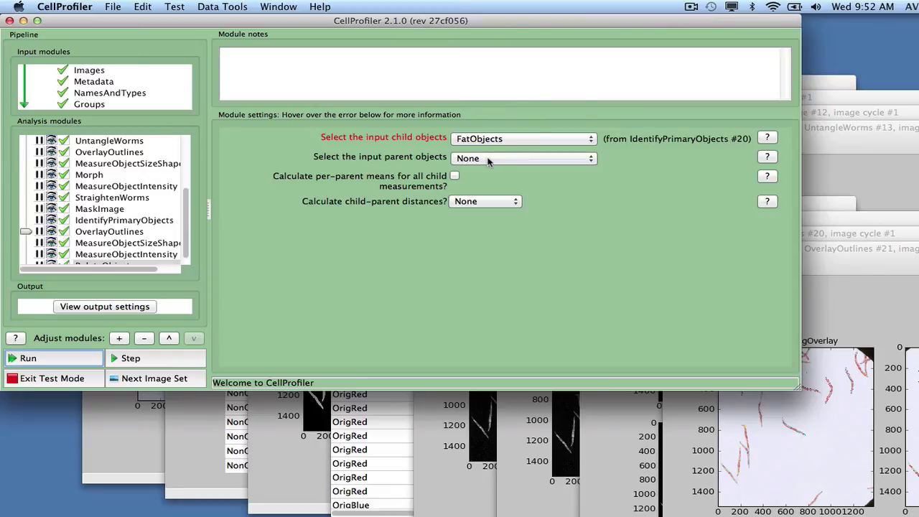
{"action": "left_click", "coordinate": [489, 160]}
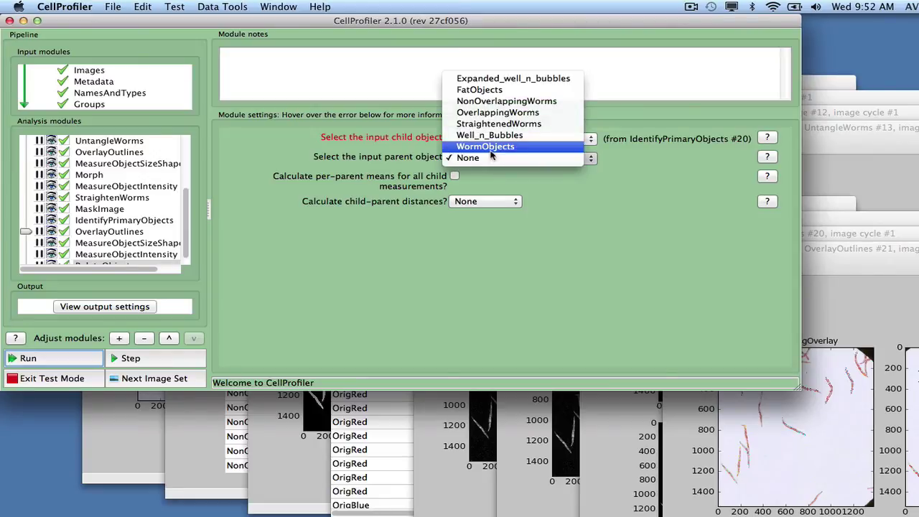
{"action": "left_click", "coordinate": [505, 102]}
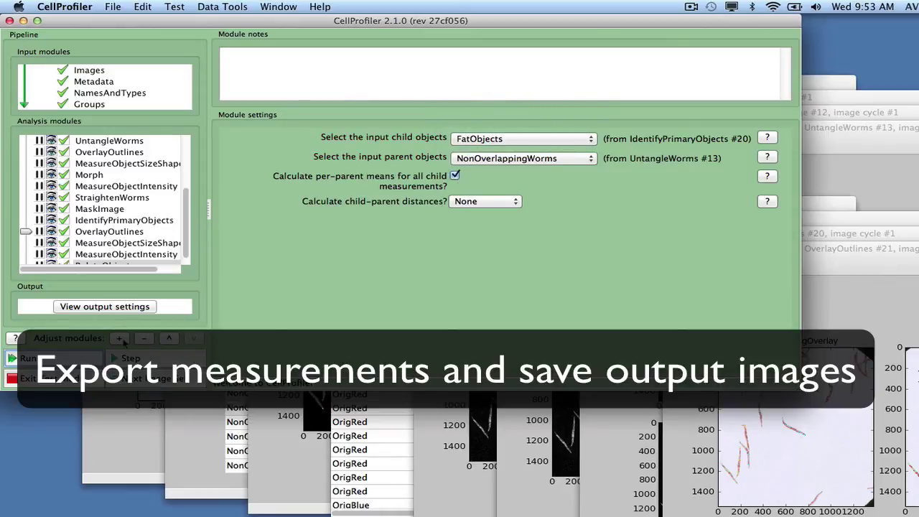
Step: Add a SaveImages module that saves the OrigOverlayWithFat image
{"action": "left_click", "coordinate": [121, 339]}
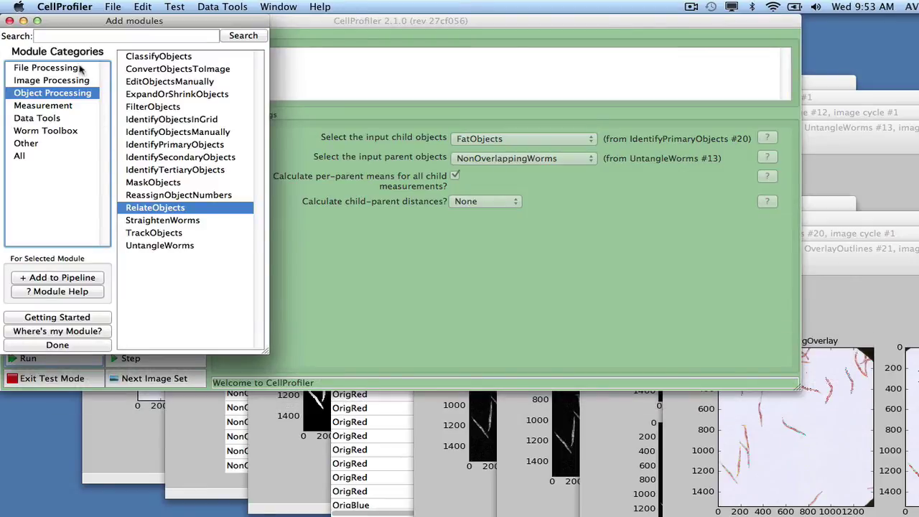
{"action": "left_click", "coordinate": [80, 67]}
{"action": "double_click", "coordinate": [137, 145]}
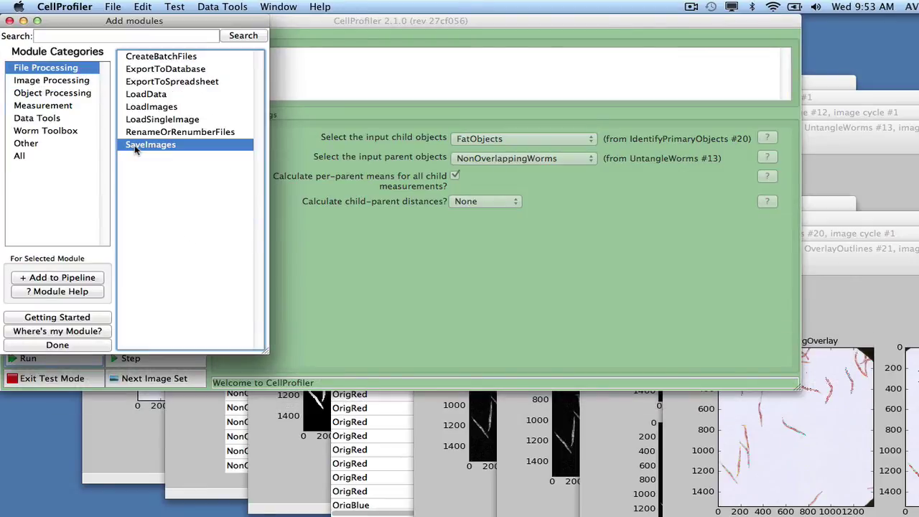
{"action": "left_click", "coordinate": [58, 346]}
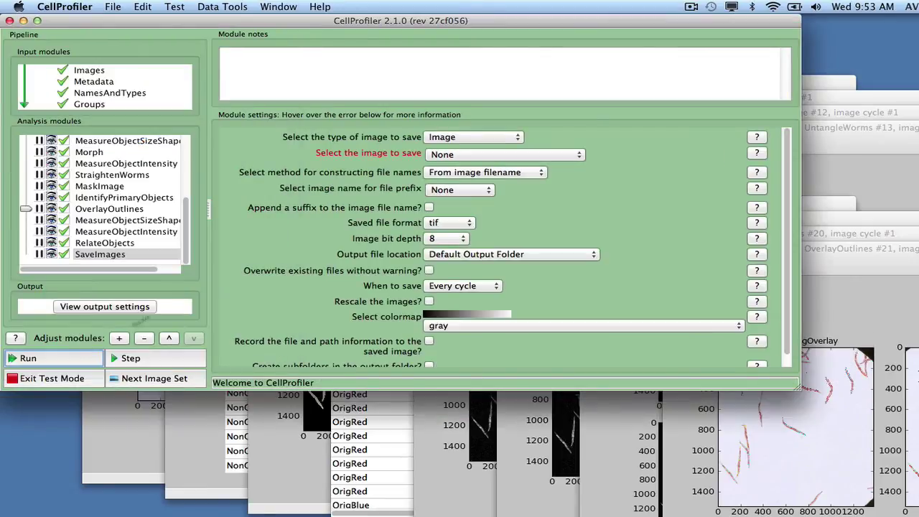
{"action": "left_click", "coordinate": [442, 155]}
{"action": "left_click", "coordinate": [462, 80]}
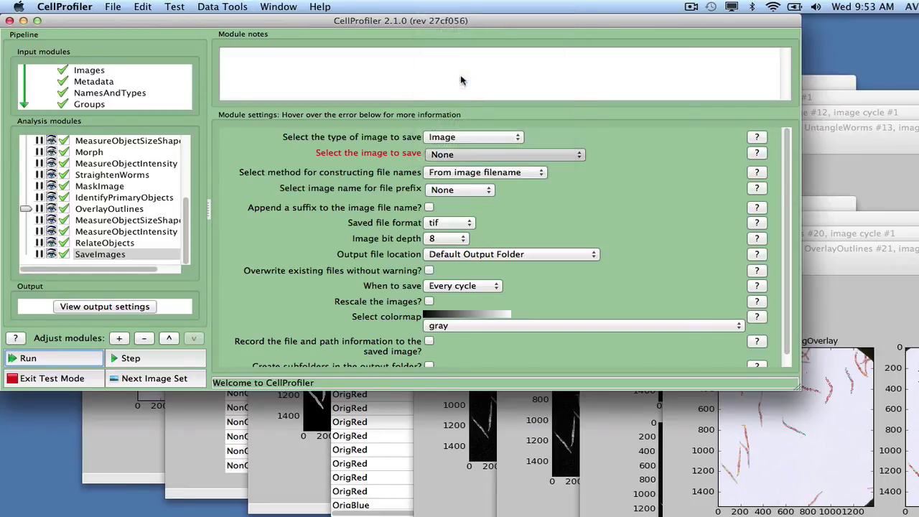
Step: Name saved files from RawData with suffix _res, in png format
{"action": "left_click", "coordinate": [460, 192]}
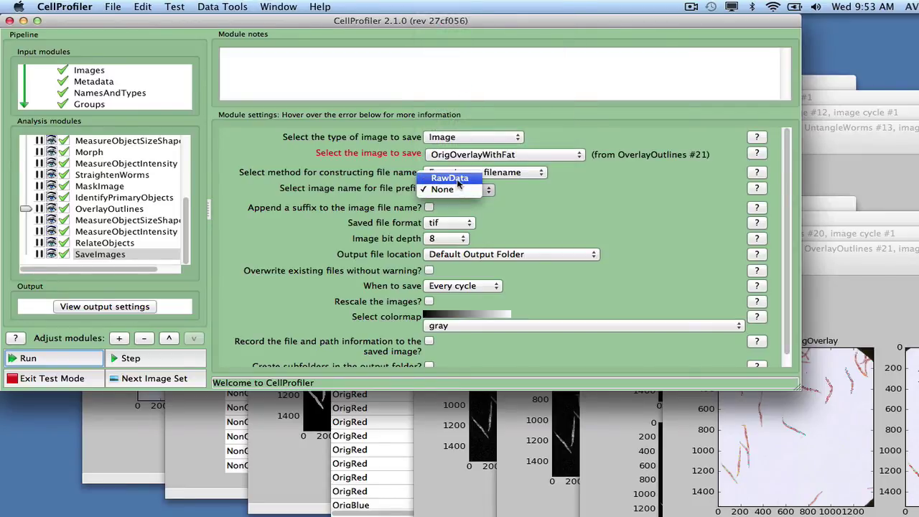
{"action": "left_click", "coordinate": [457, 184]}
{"action": "left_click", "coordinate": [429, 207]}
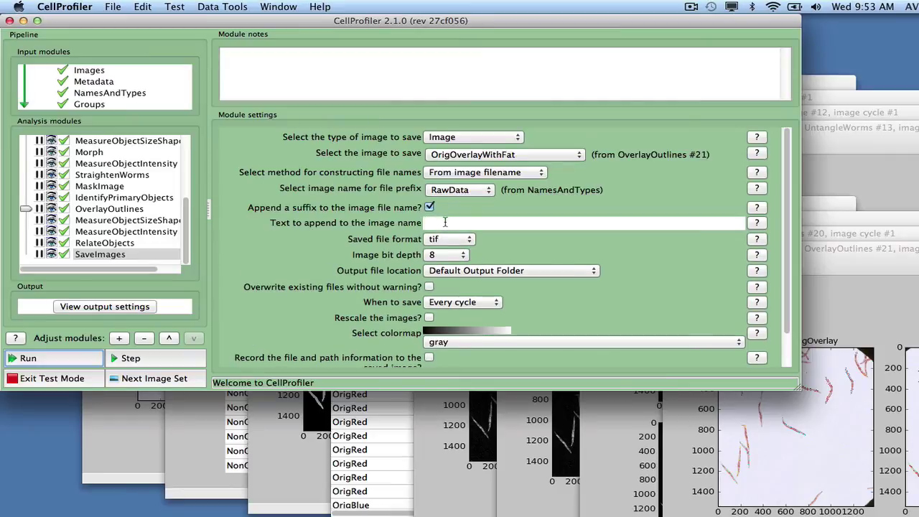
{"action": "left_click", "coordinate": [444, 223]}
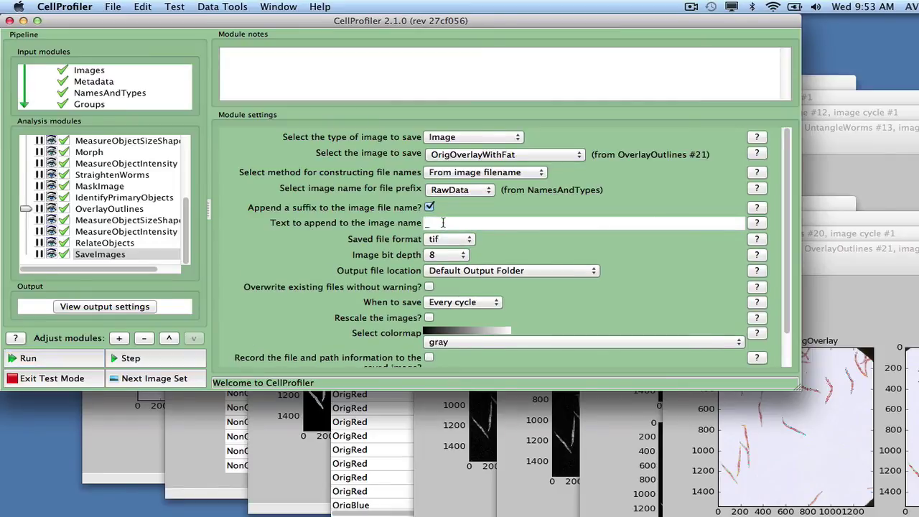
{"action": "left_click", "coordinate": [462, 238]}
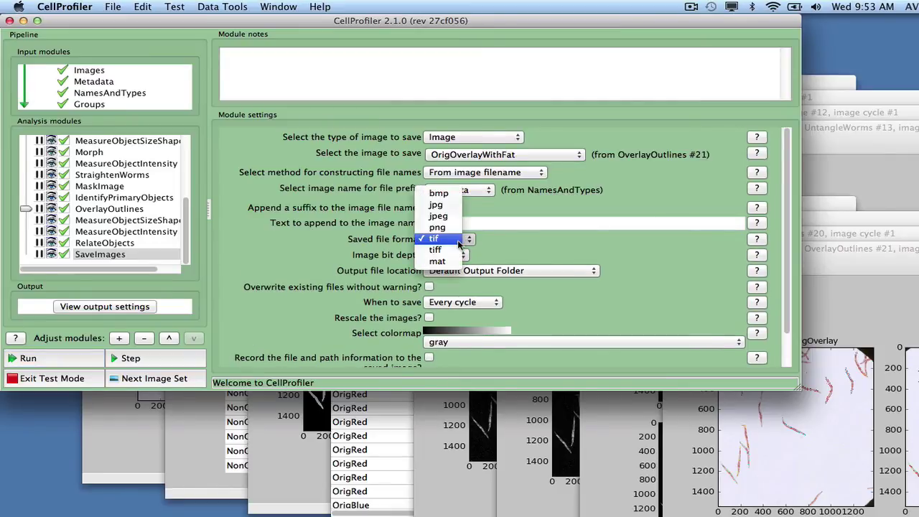
{"action": "left_click", "coordinate": [451, 229]}
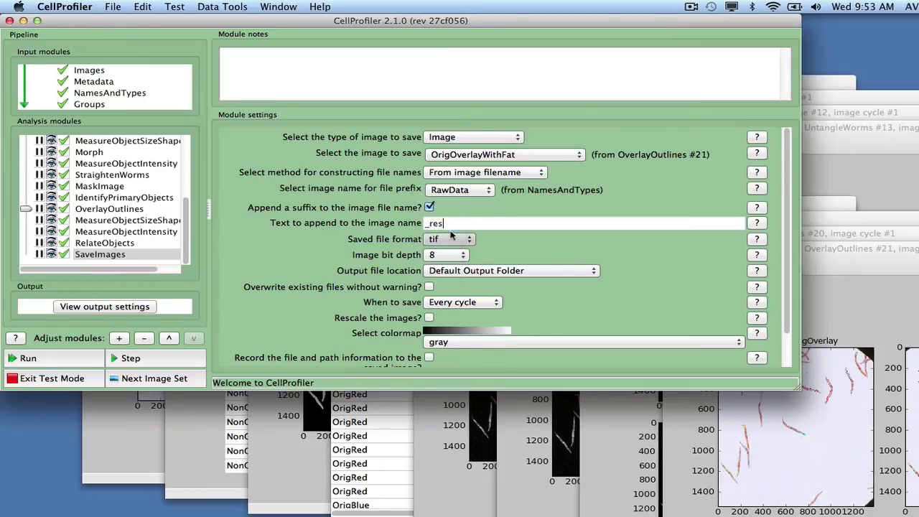
{"action": "left_click", "coordinate": [120, 339]}
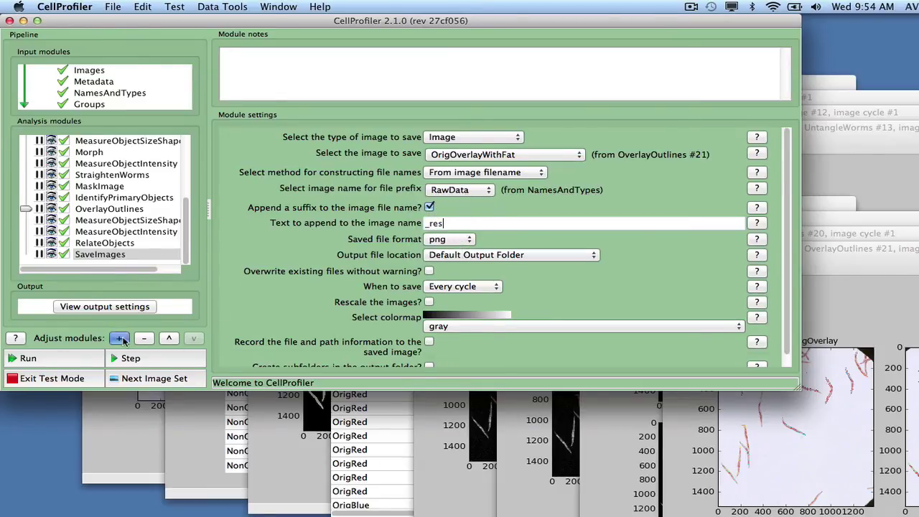
Step: Add a second SaveImages for OverlappedWormOutlines, naming files from RawData
{"action": "left_click", "coordinate": [189, 148]}
{"action": "double_click", "coordinate": [189, 146]}
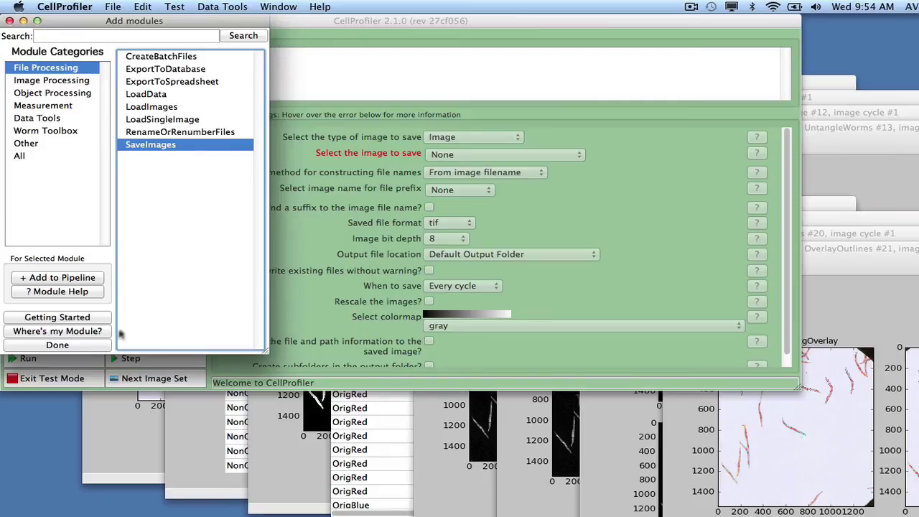
{"action": "left_click", "coordinate": [100, 346]}
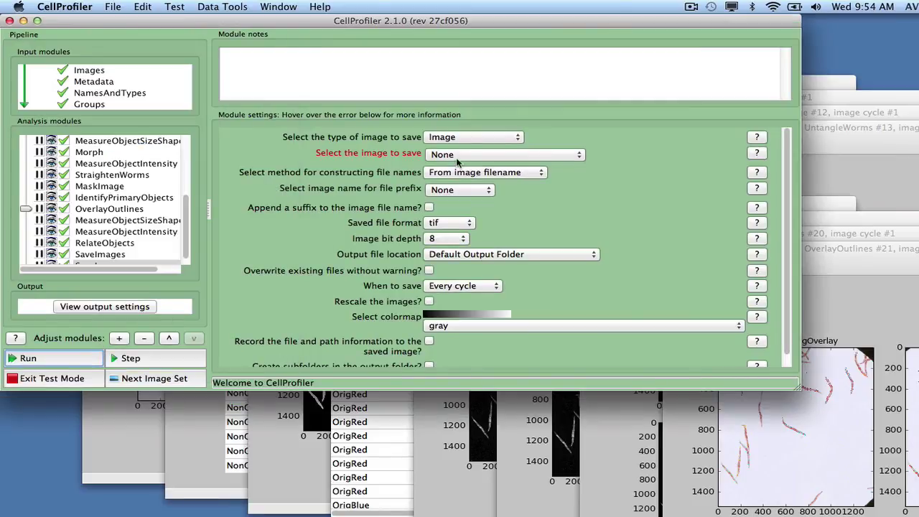
{"action": "left_click", "coordinate": [457, 155]}
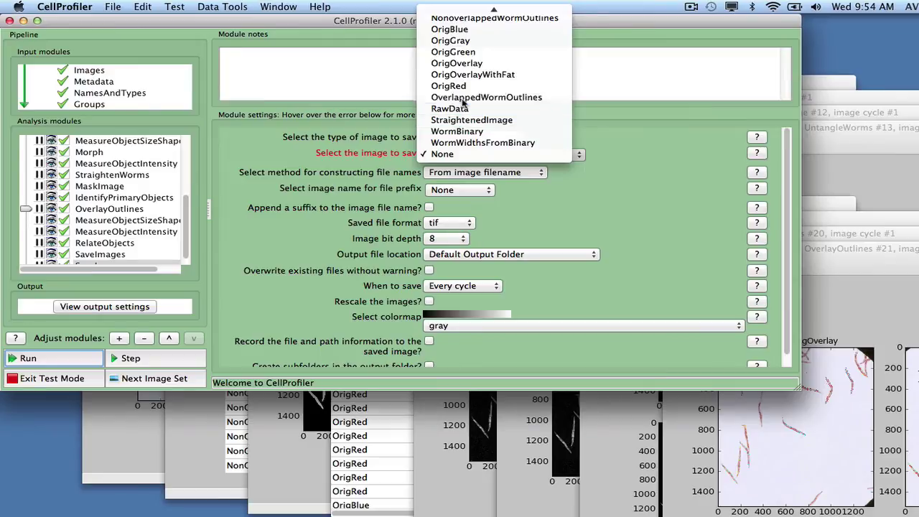
{"action": "left_click", "coordinate": [464, 99]}
{"action": "left_click", "coordinate": [464, 190]}
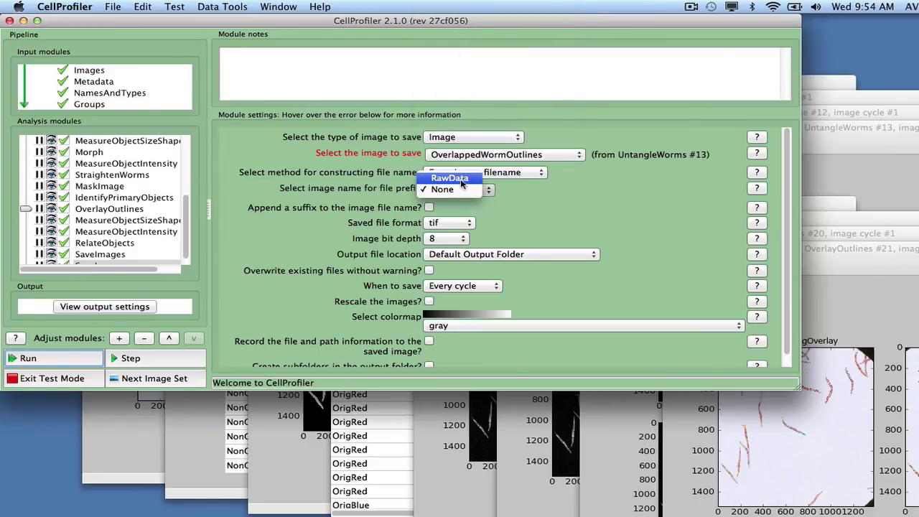
{"action": "left_click", "coordinate": [462, 184]}
Step: Append suffix _outlines, save as png, and record file and path information
{"action": "left_click", "coordinate": [429, 206]}
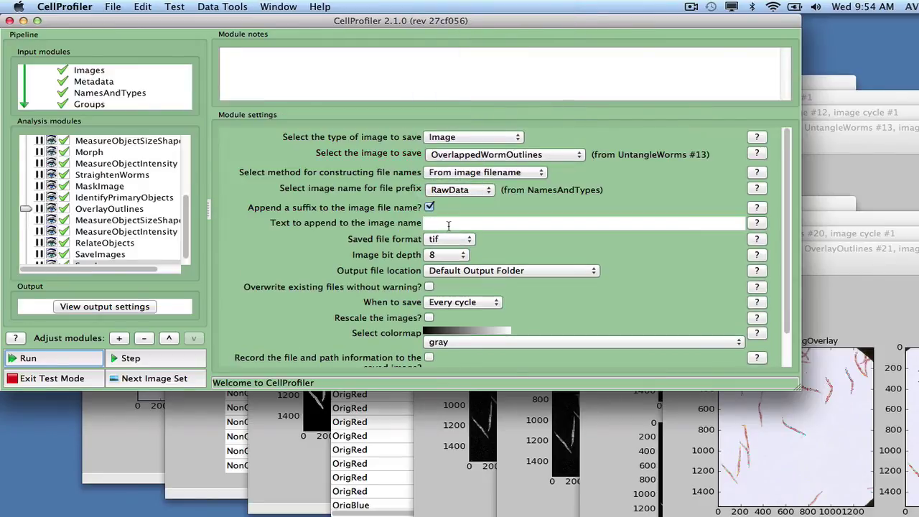
{"action": "left_click", "coordinate": [449, 225]}
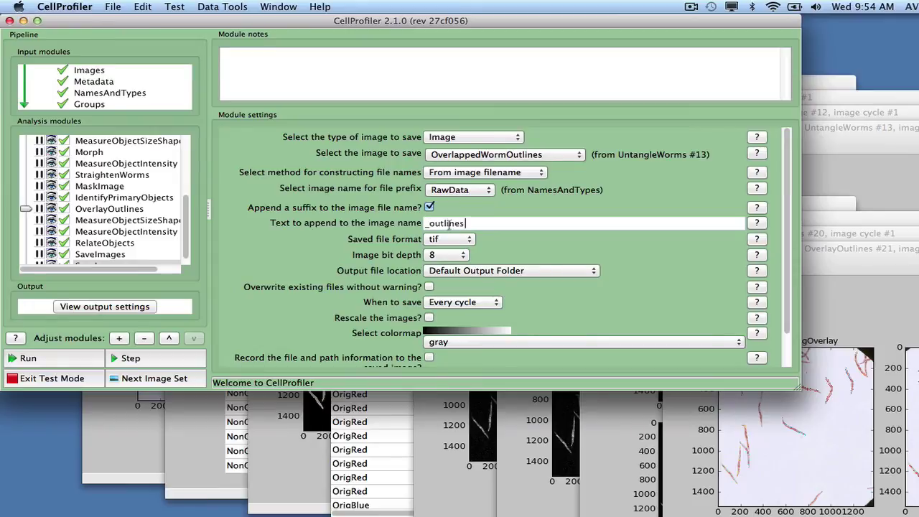
{"action": "left_click", "coordinate": [451, 239]}
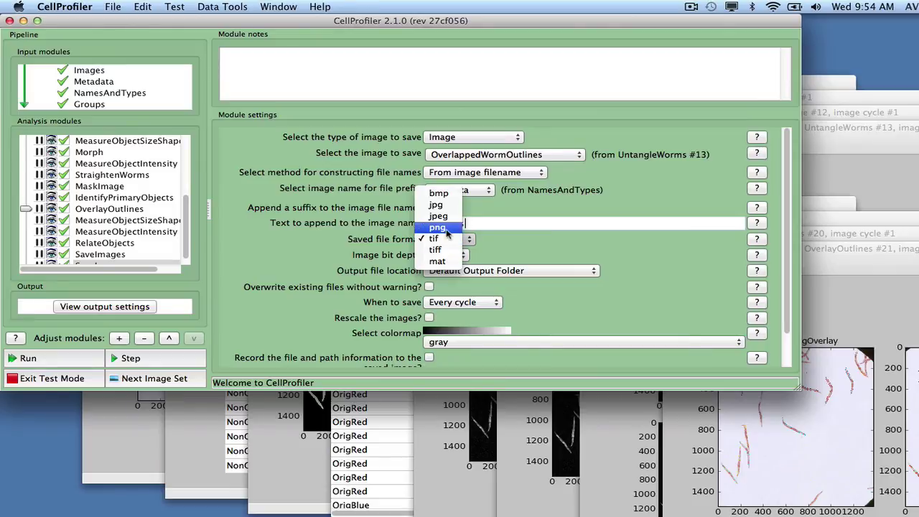
{"action": "left_click", "coordinate": [446, 228]}
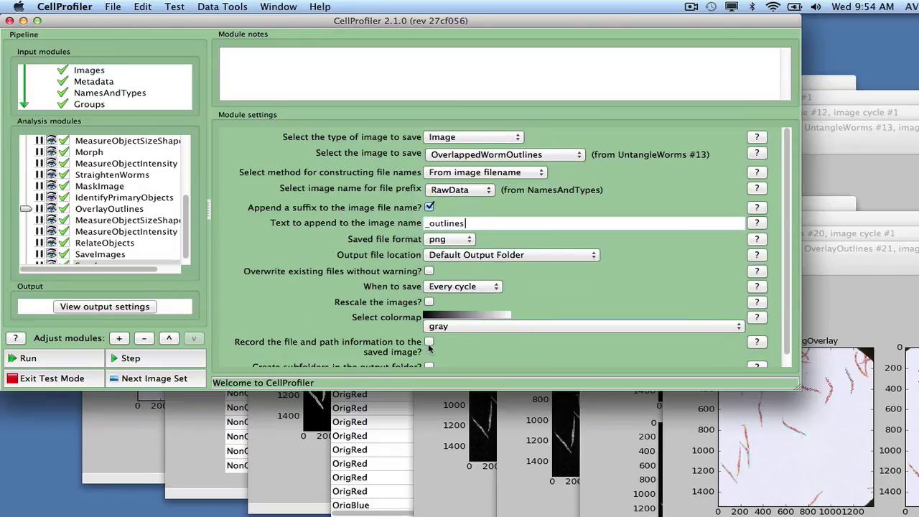
{"action": "left_click", "coordinate": [430, 344]}
{"action": "left_click", "coordinate": [120, 338]}
Step: Add a third SaveImages module and set it to save the OverlappingWorms objects
{"action": "double_click", "coordinate": [146, 146]}
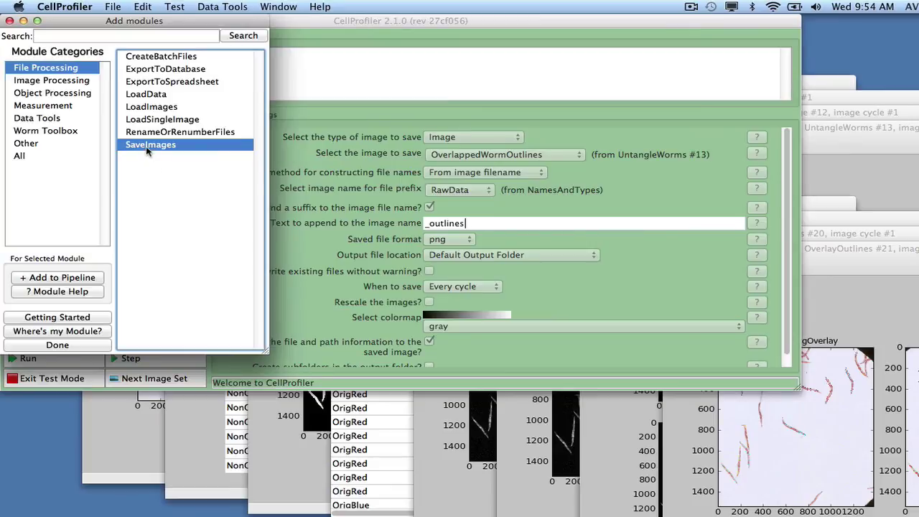
{"action": "left_click", "coordinate": [81, 345]}
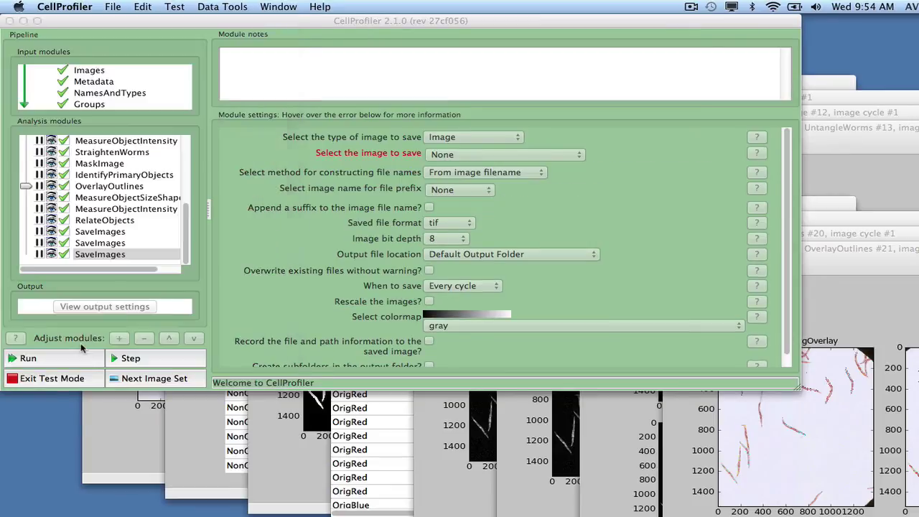
{"action": "left_click", "coordinate": [440, 140]}
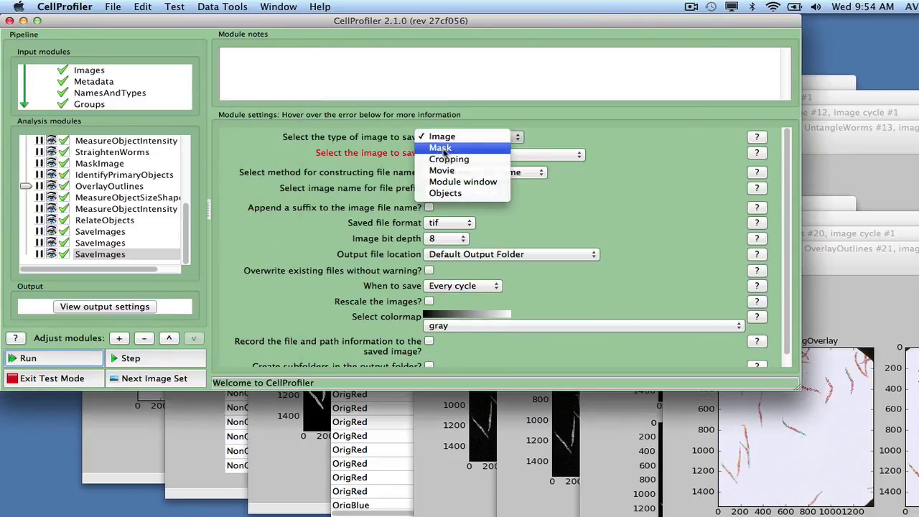
{"action": "left_click", "coordinate": [447, 194]}
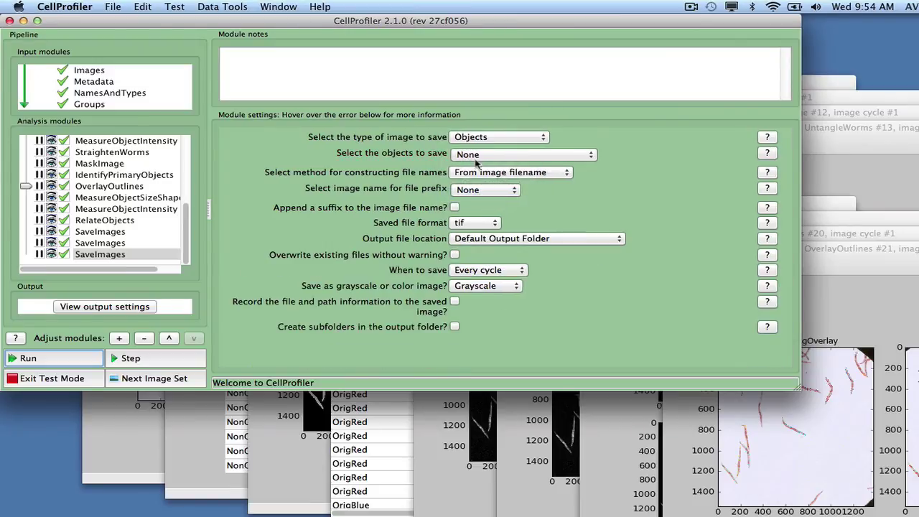
{"action": "left_click", "coordinate": [478, 155]}
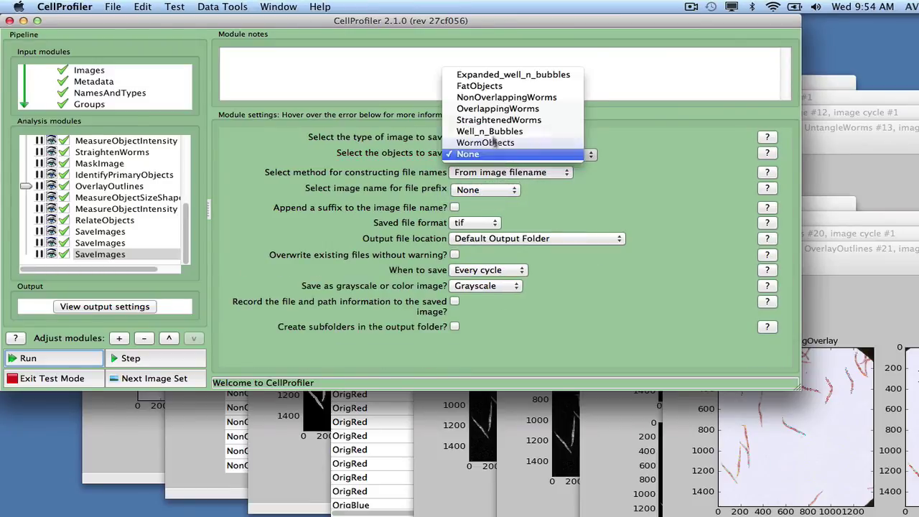
{"action": "left_click", "coordinate": [488, 109]}
Step: Name the saved object files from RawData with the suffix _worm_objects appended
{"action": "left_click", "coordinate": [492, 189]}
{"action": "left_click", "coordinate": [476, 177]}
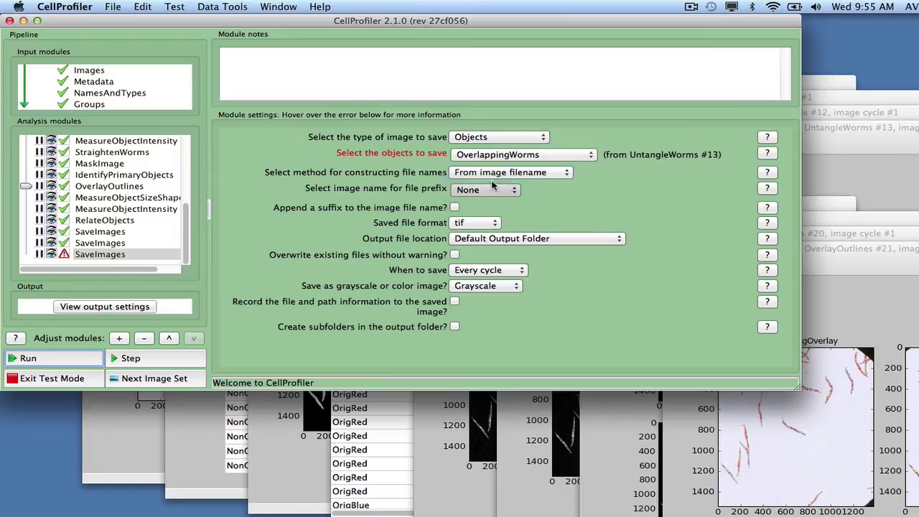
{"action": "left_click", "coordinate": [455, 208]}
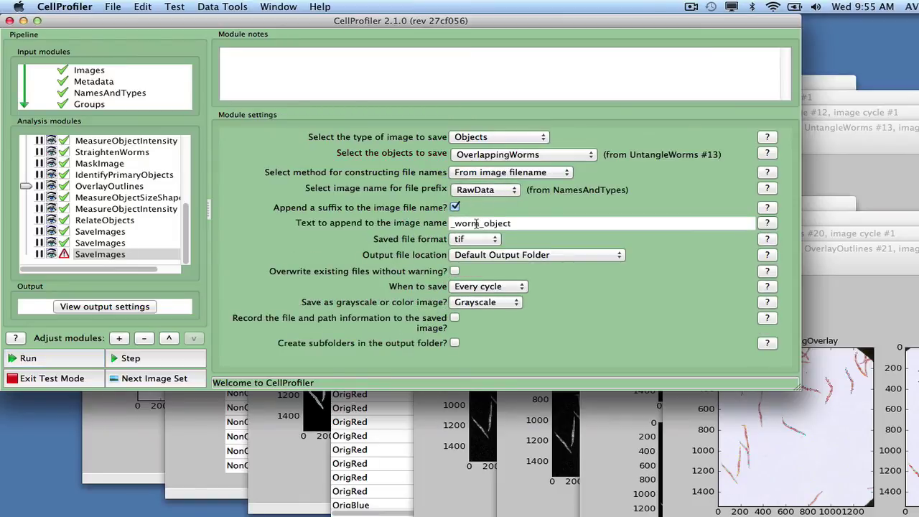
{"action": "type", "text": "s"}
{"action": "left_click", "coordinate": [121, 338]}
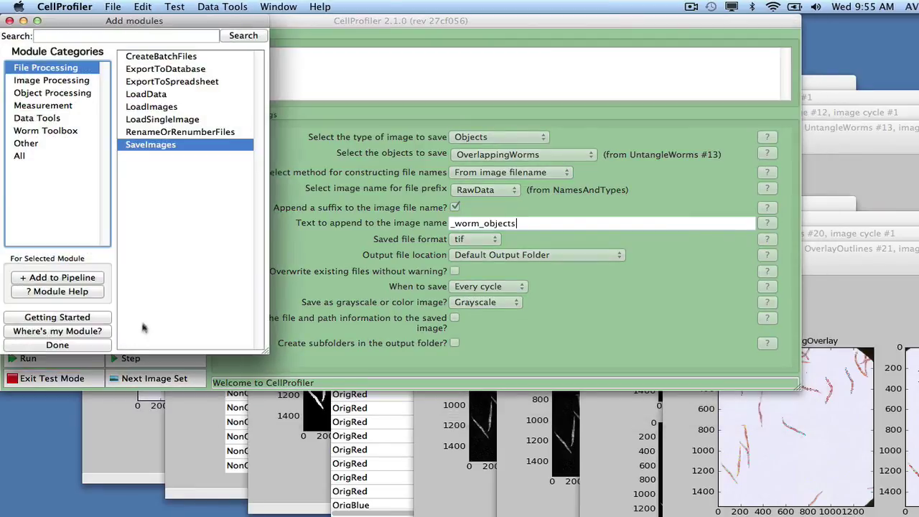
Step: Add ExportToDatabase with database type SQLite and experiment name MyExperiment
{"action": "double_click", "coordinate": [149, 72]}
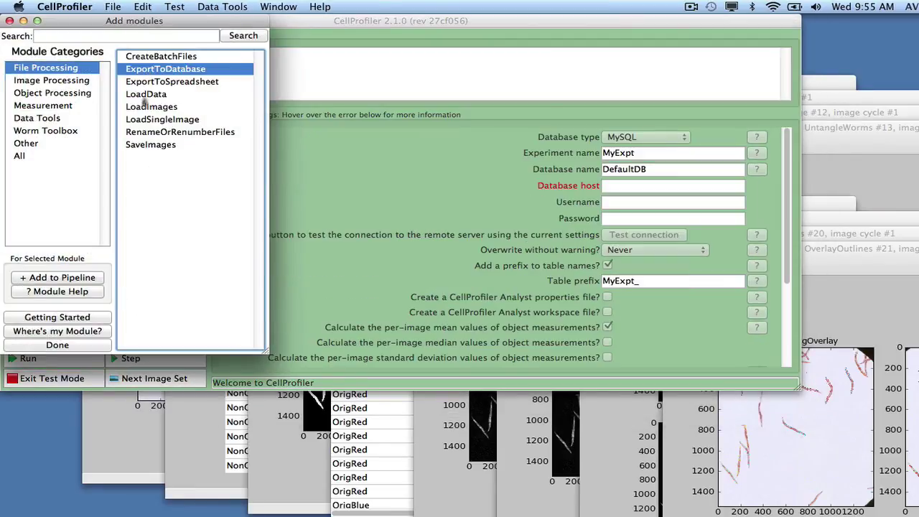
{"action": "left_click", "coordinate": [72, 349]}
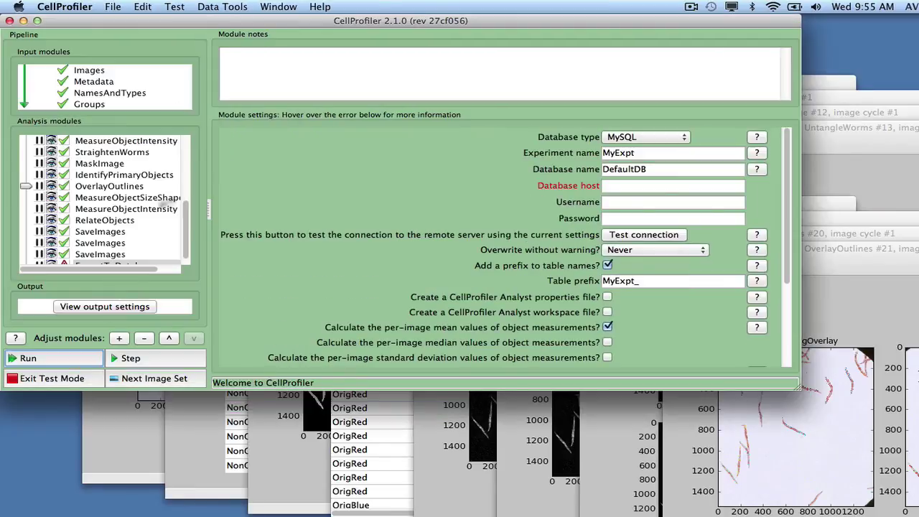
{"action": "left_click", "coordinate": [616, 141]}
{"action": "left_click", "coordinate": [616, 162]}
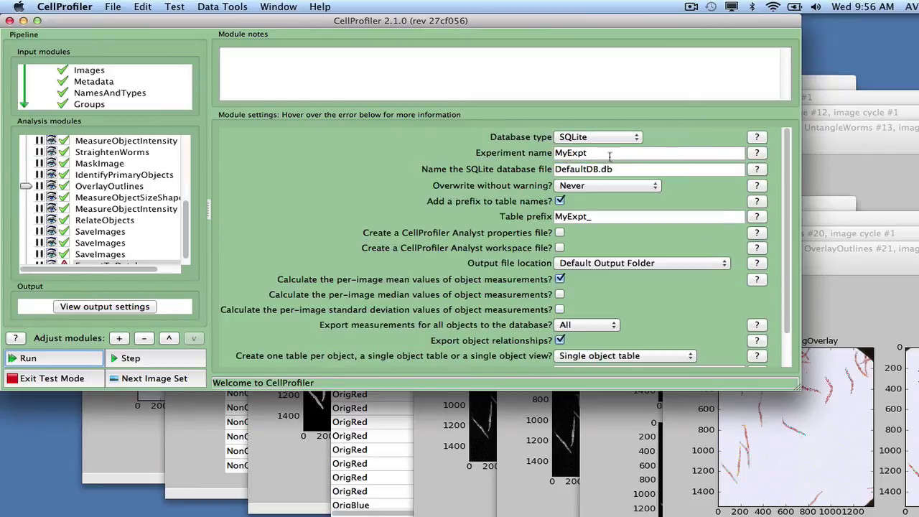
{"action": "left_click", "coordinate": [611, 155]}
{"action": "key", "text": "BackSpace"}
{"action": "type", "text": "erimen"}
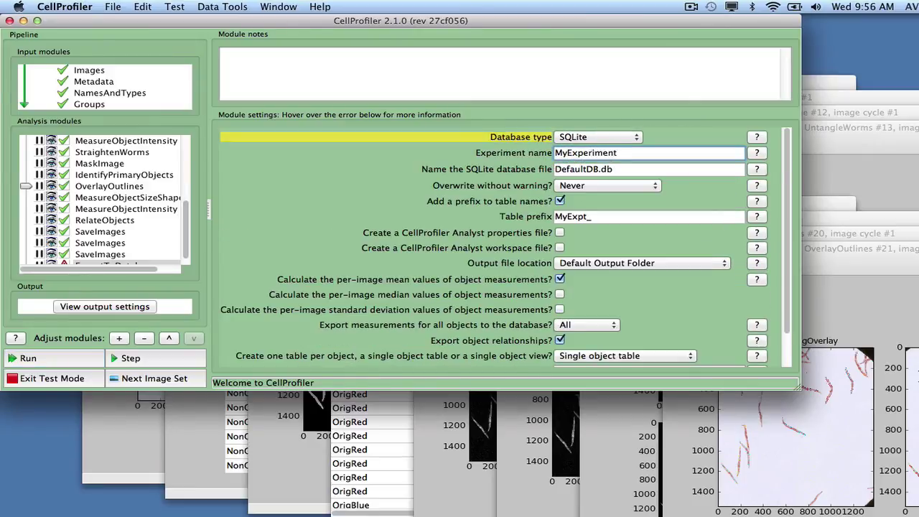
{"action": "type", "text": "t"}
Step: Enable a CPA properties file using NonOverlappingWorms locations and clear the image URL prefix
{"action": "left_click", "coordinate": [560, 232]}
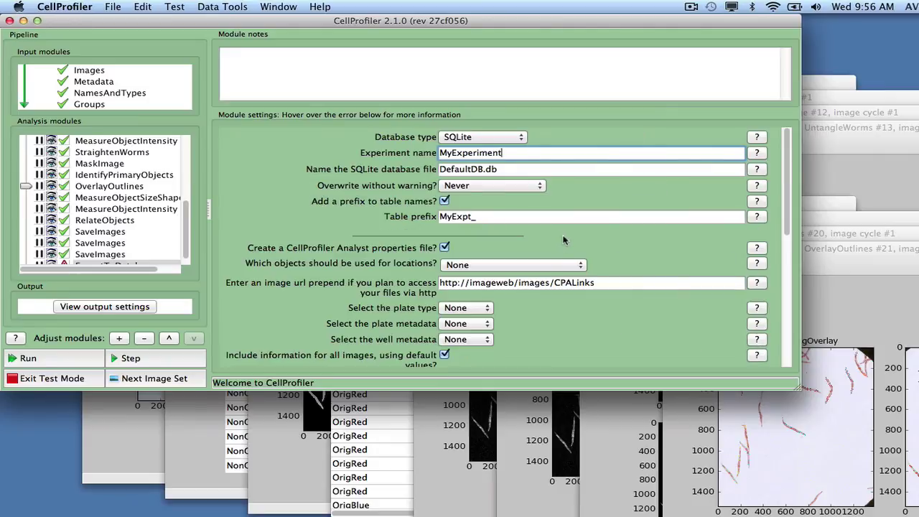
{"action": "left_click", "coordinate": [542, 266]}
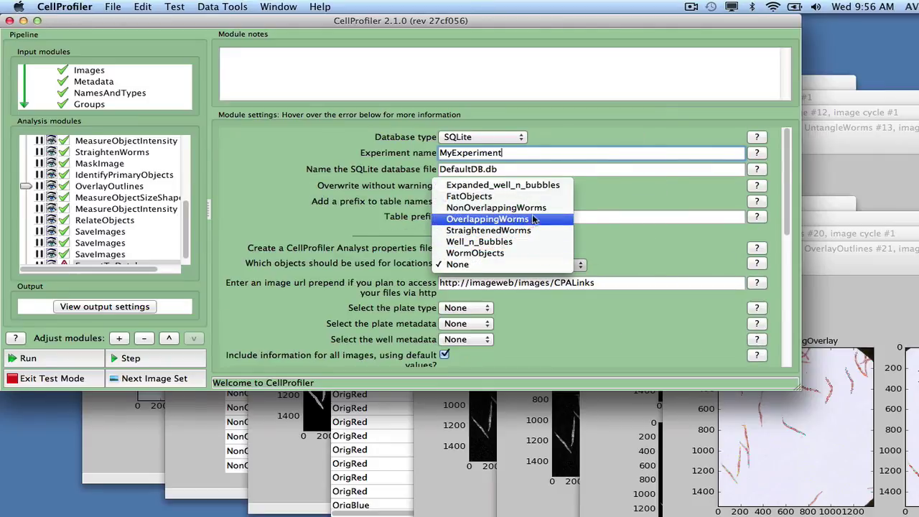
{"action": "left_click", "coordinate": [542, 255]}
{"action": "left_click_drag", "start_coordinate": [604, 283], "coordinate": [430, 286]}
{"action": "key", "text": "BackSpace"}
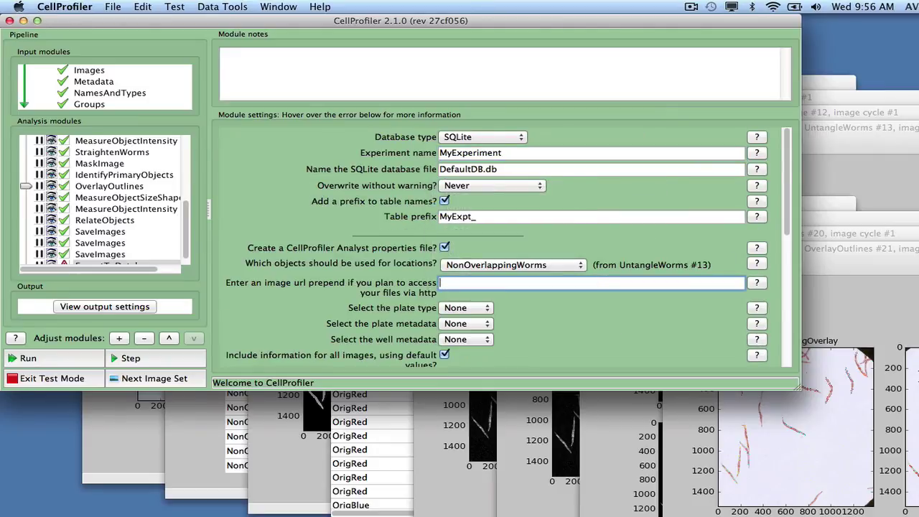
Step: Set the plate type to 96, plate metadata to Plate, and choose the well metadata field
{"action": "left_click", "coordinate": [457, 308]}
{"action": "left_click", "coordinate": [455, 342]}
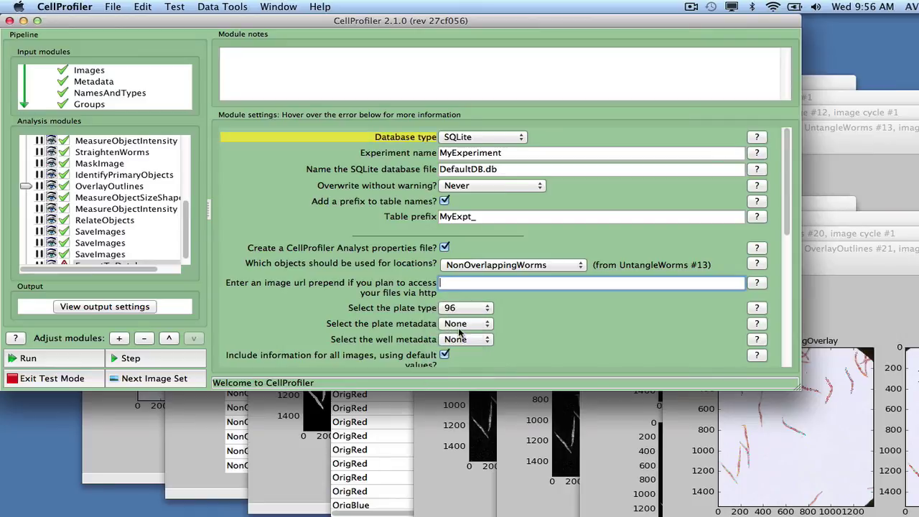
{"action": "left_click", "coordinate": [459, 323]}
{"action": "left_click", "coordinate": [460, 336]}
{"action": "left_click", "coordinate": [464, 339]}
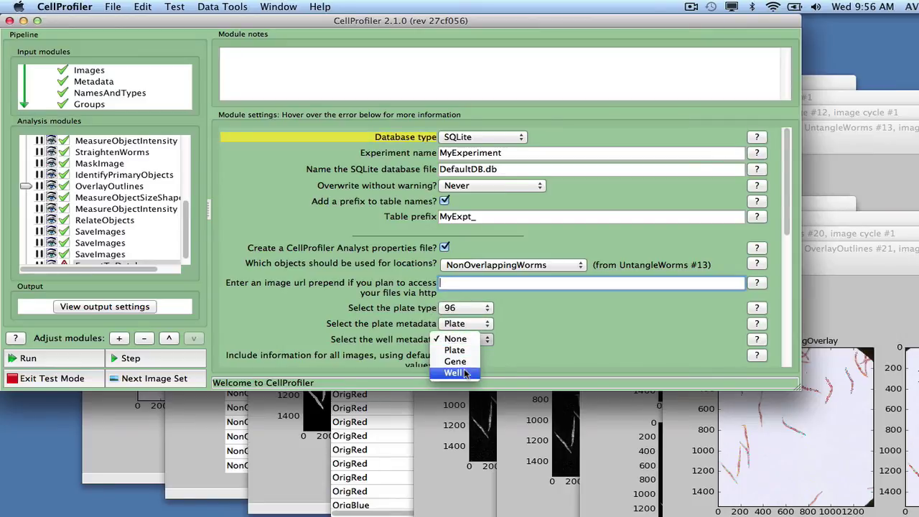
{"action": "left_click", "coordinate": [751, 354]}
{"action": "left_click", "coordinate": [790, 351]}
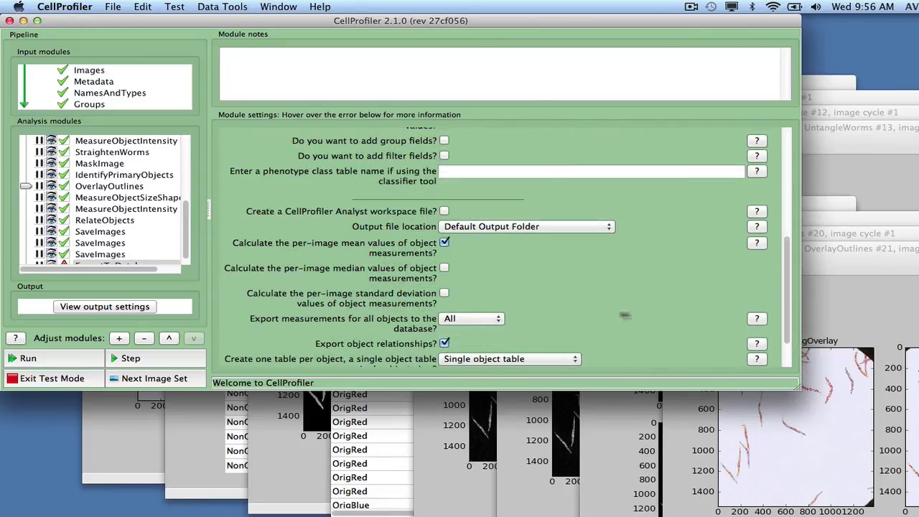
Step: Export only the selected NonOverlappingWorms objects to the database
{"action": "left_click", "coordinate": [500, 320]}
{"action": "left_click", "coordinate": [463, 344]}
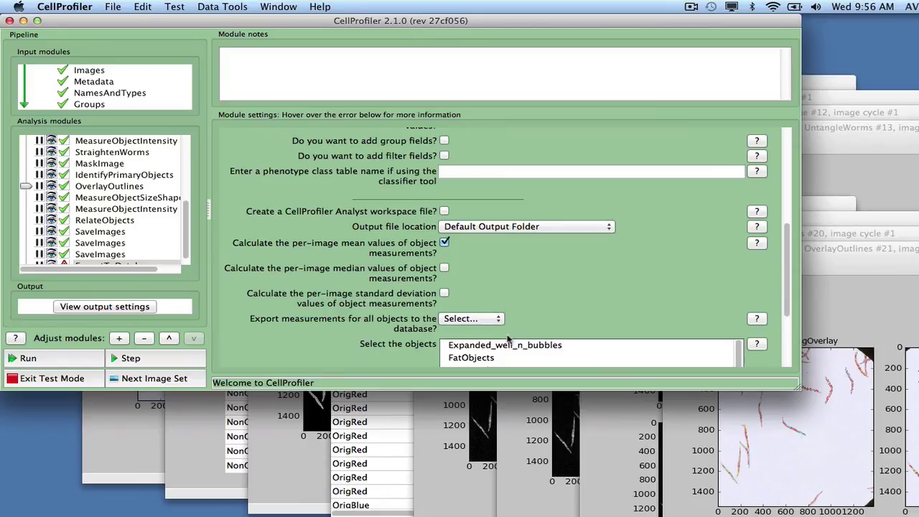
{"action": "scroll", "coordinate": [546, 345], "scroll_direction": "down", "scroll_amount": 5}
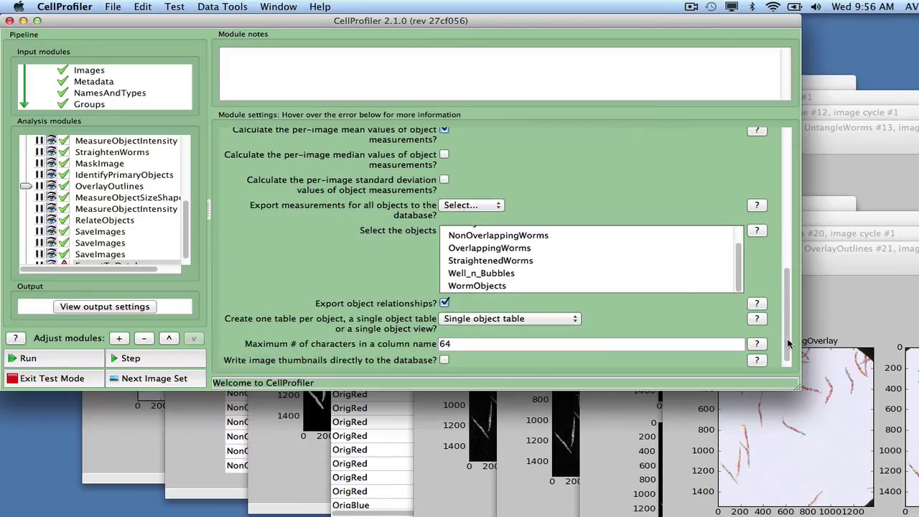
{"action": "left_click", "coordinate": [522, 236]}
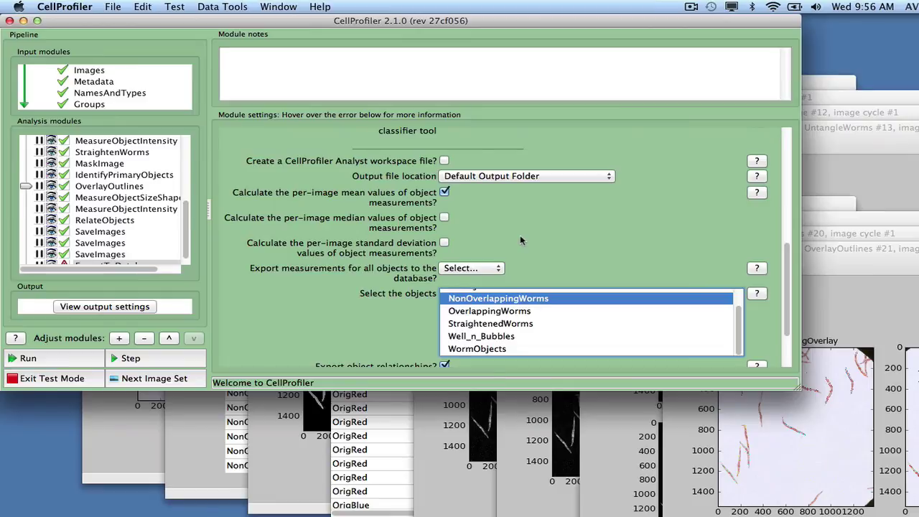
{"action": "left_click_drag", "start_coordinate": [789, 338], "coordinate": [789, 362]}
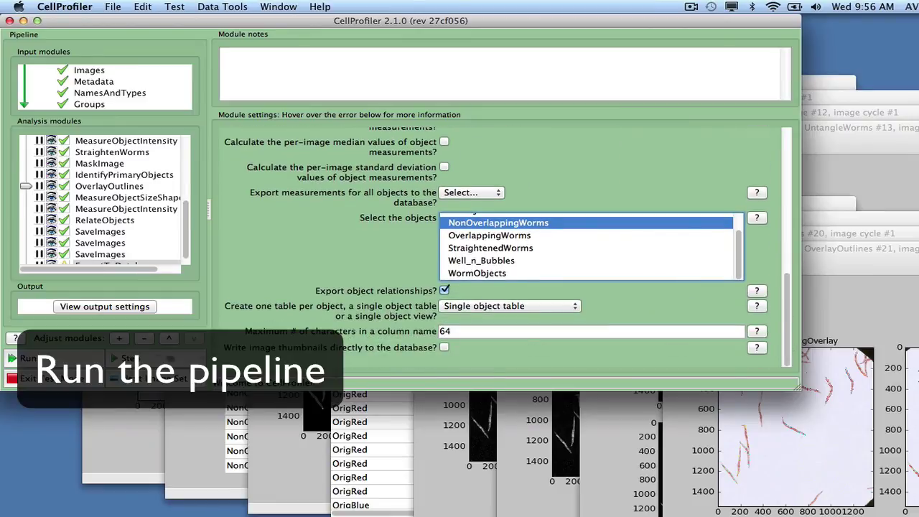
Step: Exit test mode, hide all windows on run, analyze all 9 image sets, and open the Output folder
{"action": "left_click", "coordinate": [69, 380]}
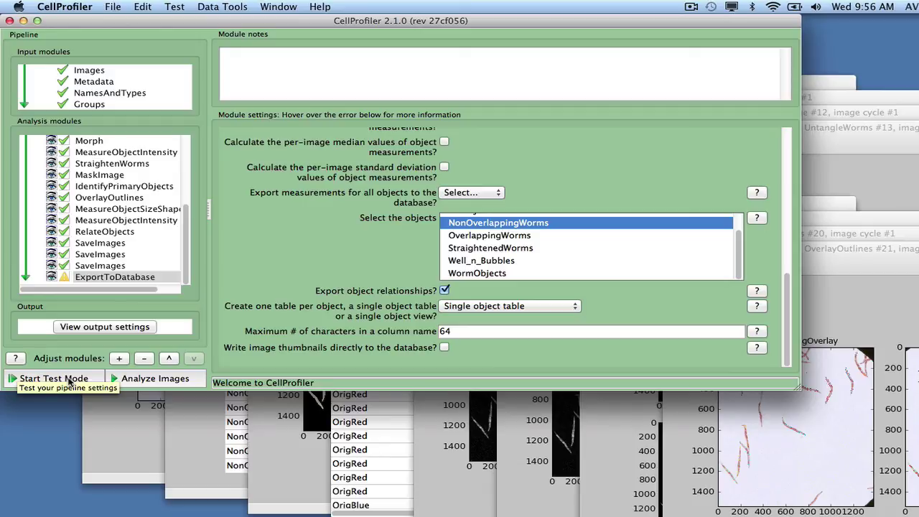
{"action": "left_click", "coordinate": [280, 7]}
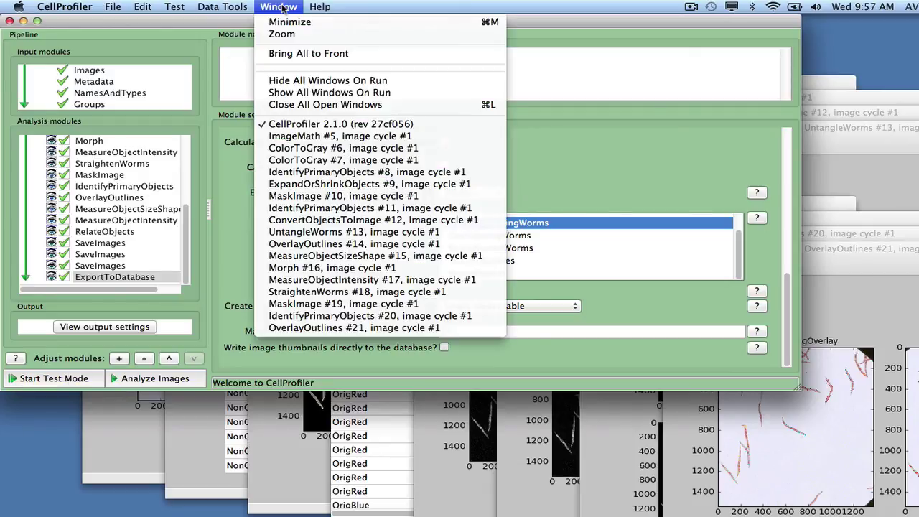
{"action": "left_click", "coordinate": [304, 81]}
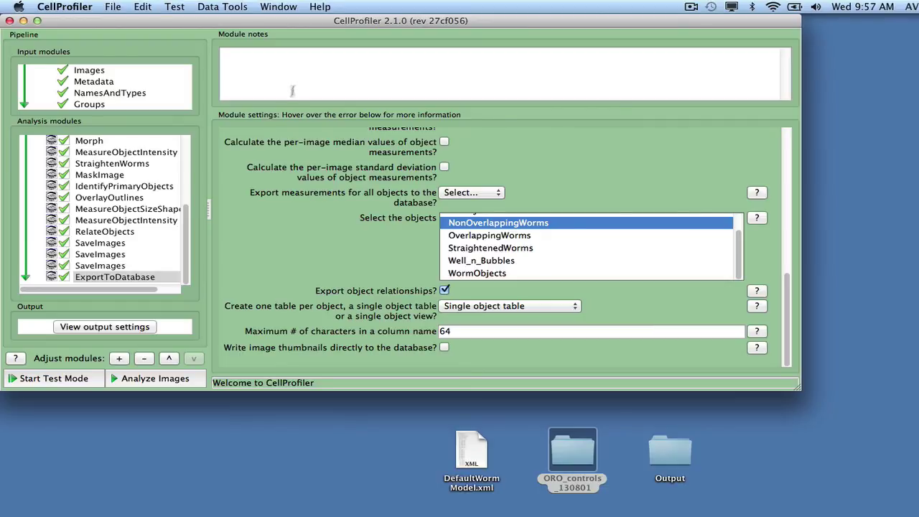
{"action": "left_click", "coordinate": [138, 380]}
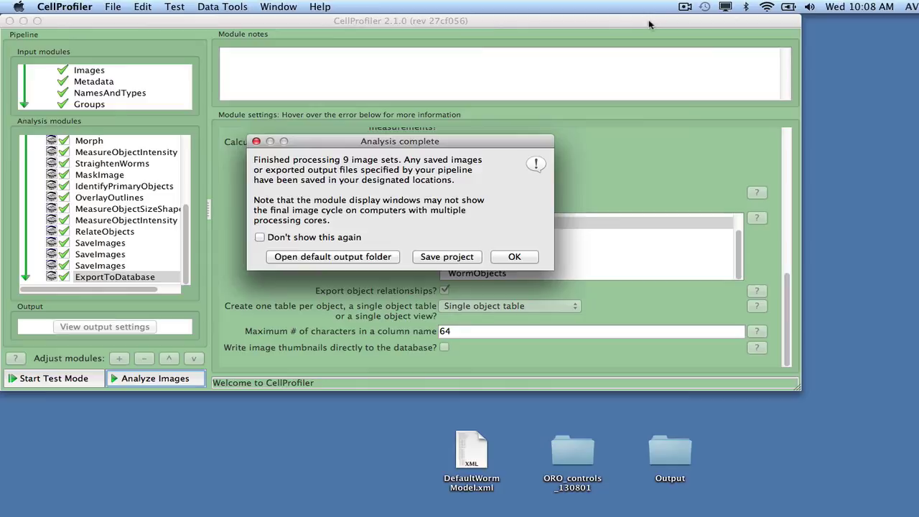
{"action": "left_click", "coordinate": [371, 263]}
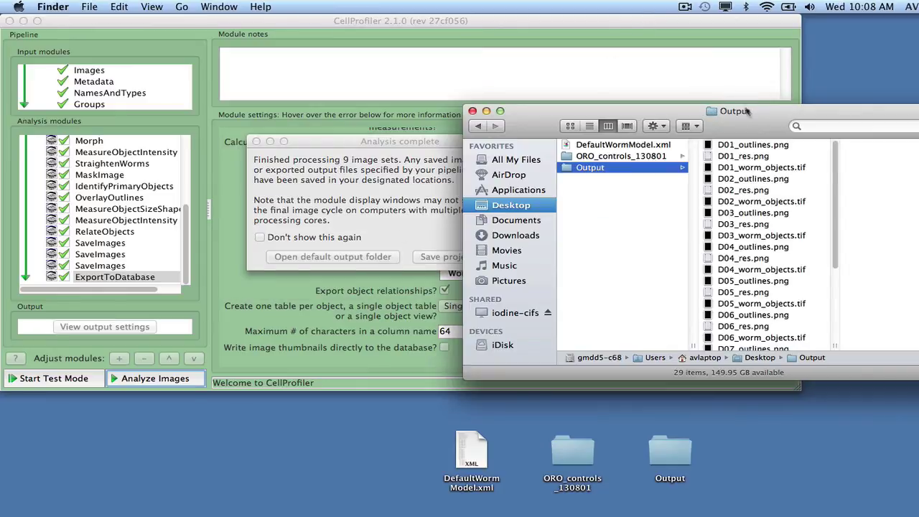
Step: Inspect DefaultDB.db and its properties file in Output, then preview D01_outlines.png
{"action": "left_click_drag", "start_coordinate": [767, 120], "coordinate": [471, 164]}
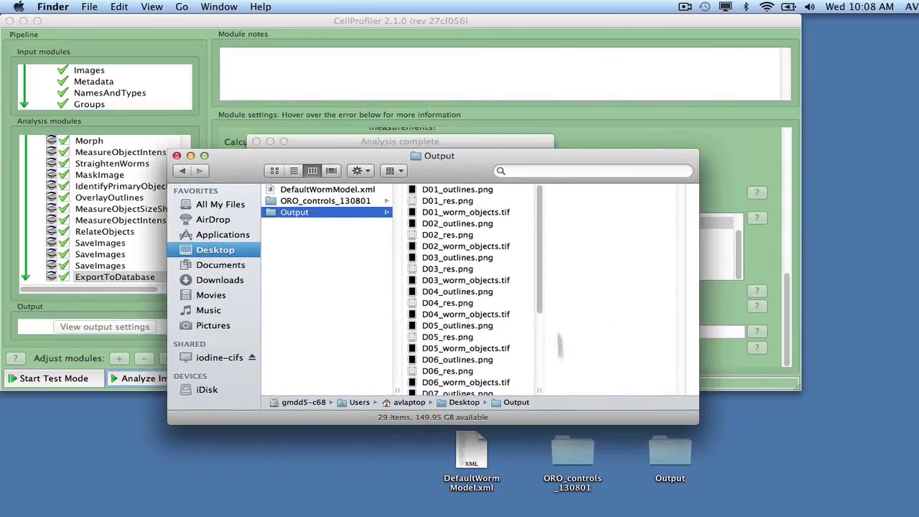
{"action": "scroll", "coordinate": [542, 386], "scroll_direction": "down", "scroll_amount": 5}
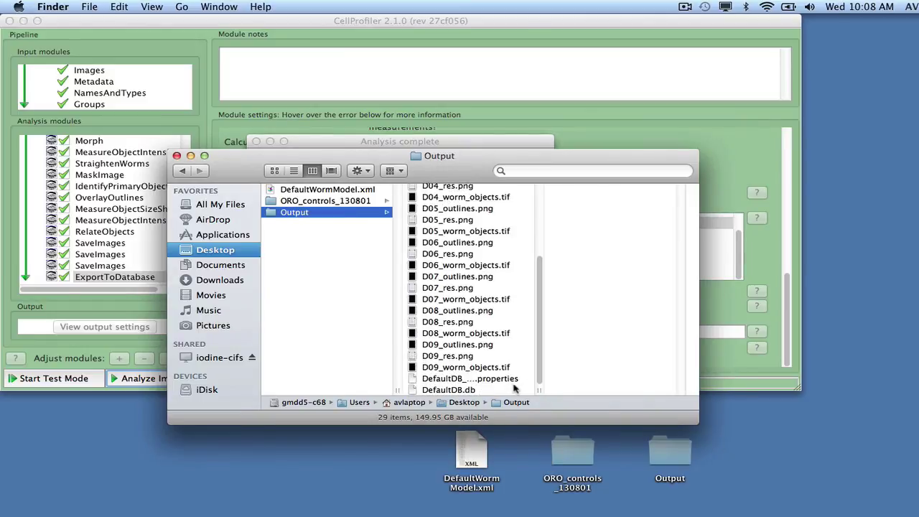
{"action": "left_click", "coordinate": [464, 390]}
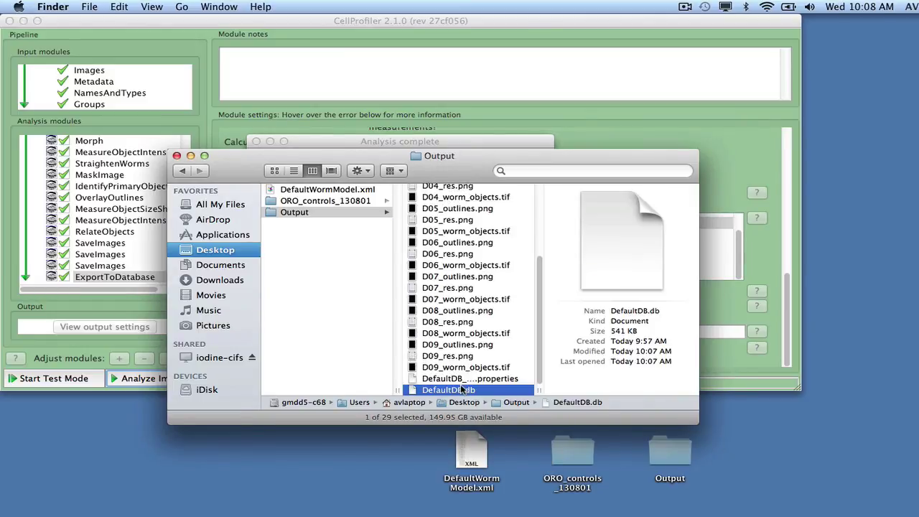
{"action": "left_click", "coordinate": [468, 379]}
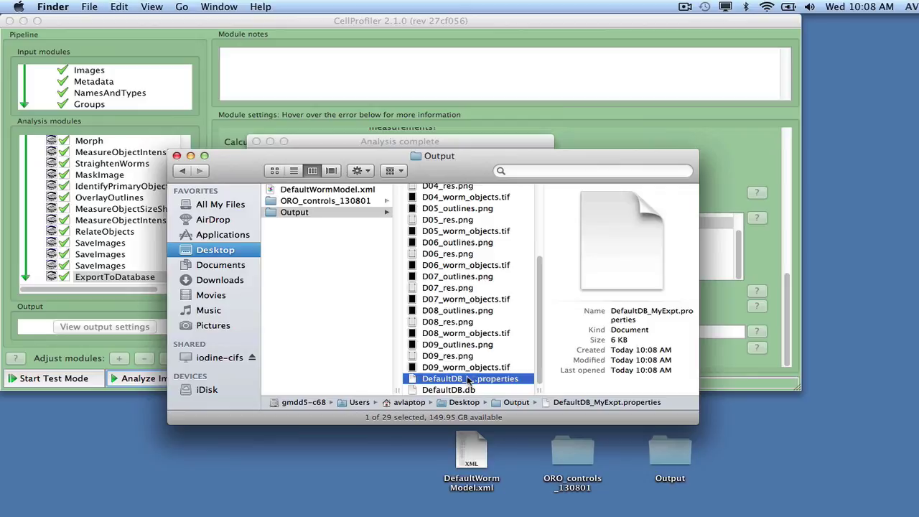
{"action": "scroll", "coordinate": [540, 210], "scroll_direction": "up", "scroll_amount": 5}
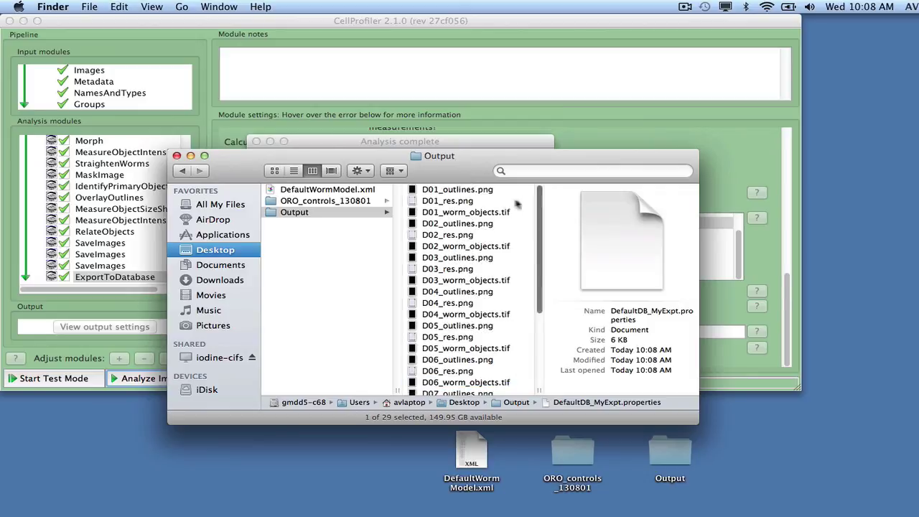
{"action": "left_click", "coordinate": [484, 190]}
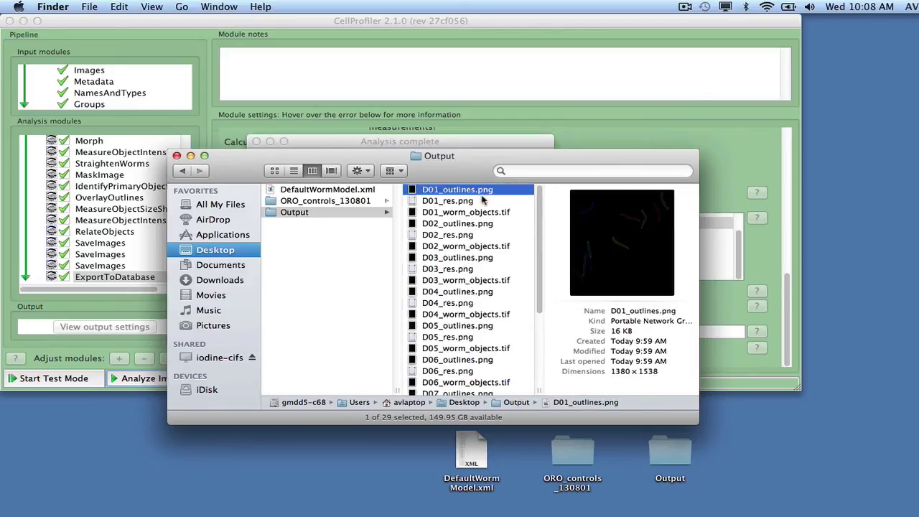